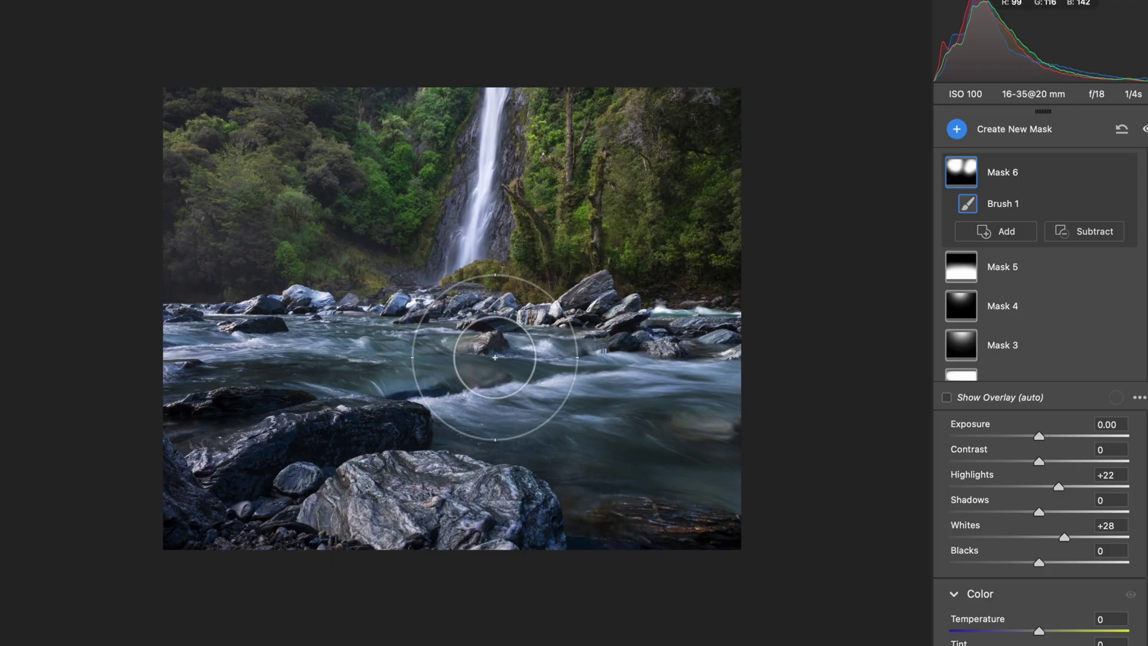
- Extend Mask 6 by brushing over the river and rocks, and compare the photo with the mask hidden and shown
{"action": "mouse_move", "coordinate": [360, 362]}
{"action": "left_mouse_down"}
{"action": "mouse_move", "coordinate": [423, 367]}
{"action": "mouse_move", "coordinate": [441, 402]}
{"action": "left_mouse_up"}
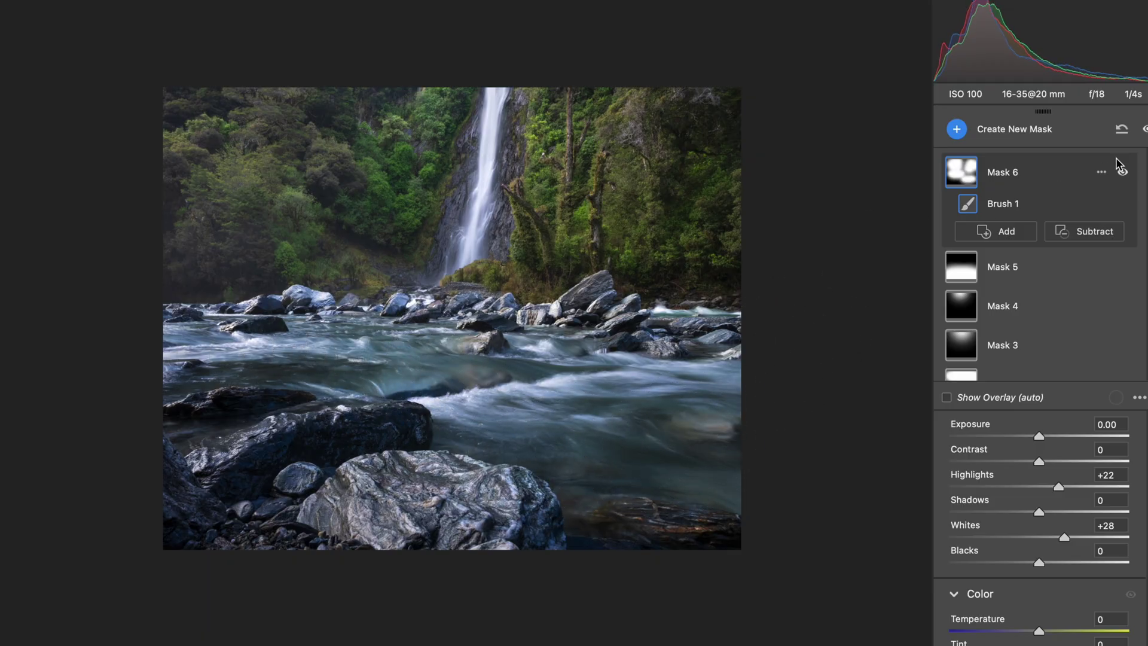
{"action": "left_click", "coordinate": [1123, 173]}
{"action": "left_click", "coordinate": [1124, 174]}
{"action": "left_click", "coordinate": [1123, 174]}
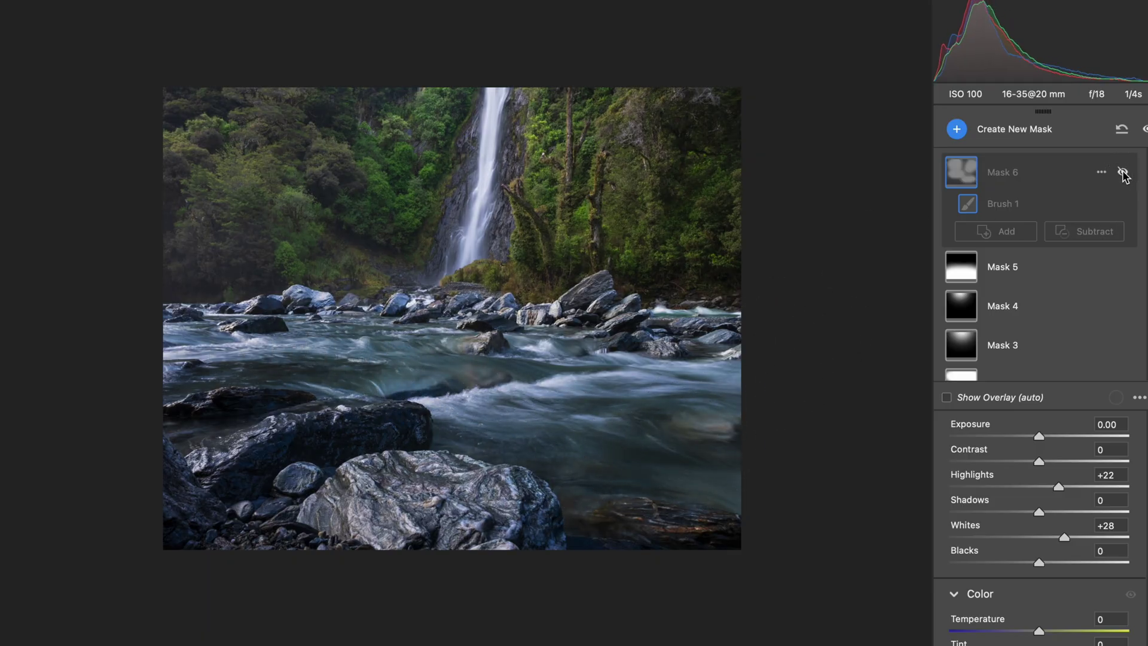
{"action": "left_click", "coordinate": [1123, 173]}
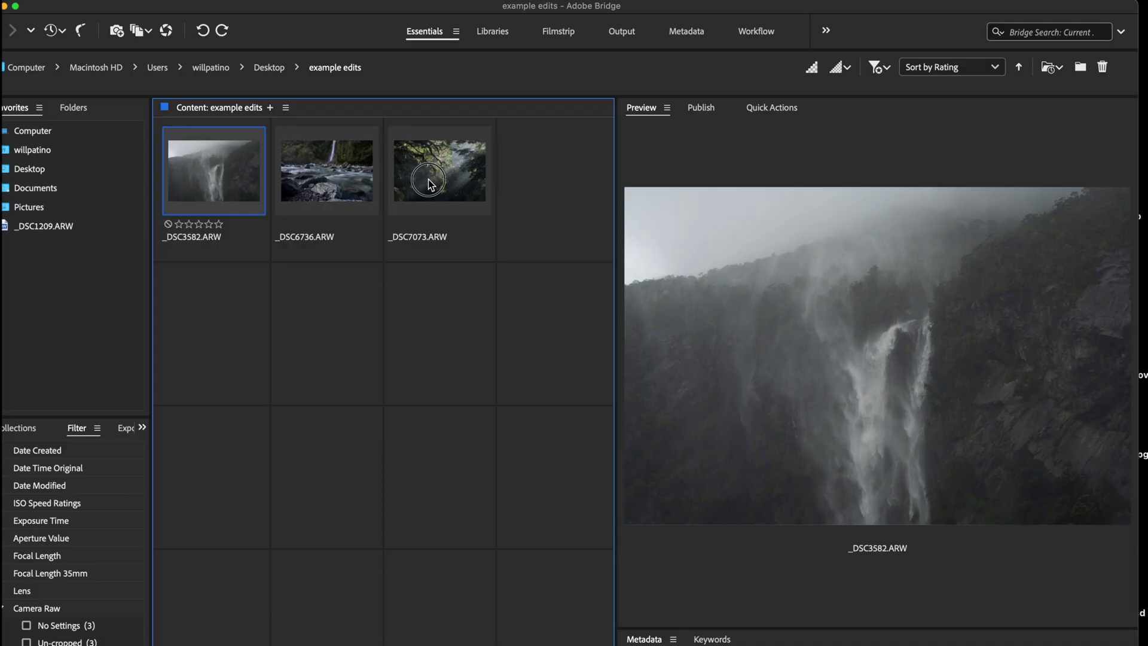
- In Adobe Bridge, open _DSC3582.ARW, _DSC6736.ARW and _DSC7073.ARW in Camera Raw, browse all three, and display the misty waterfall photo
{"action": "left_click", "coordinate": [429, 183], "text": "shift"}
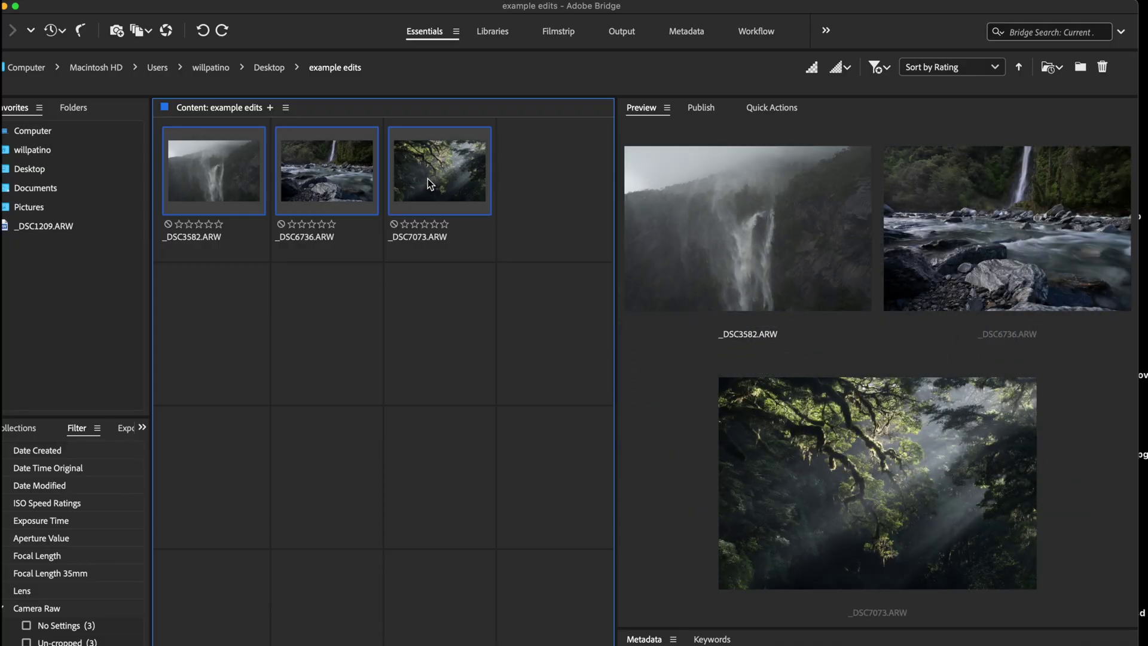
{"action": "double_click", "coordinate": [428, 178]}
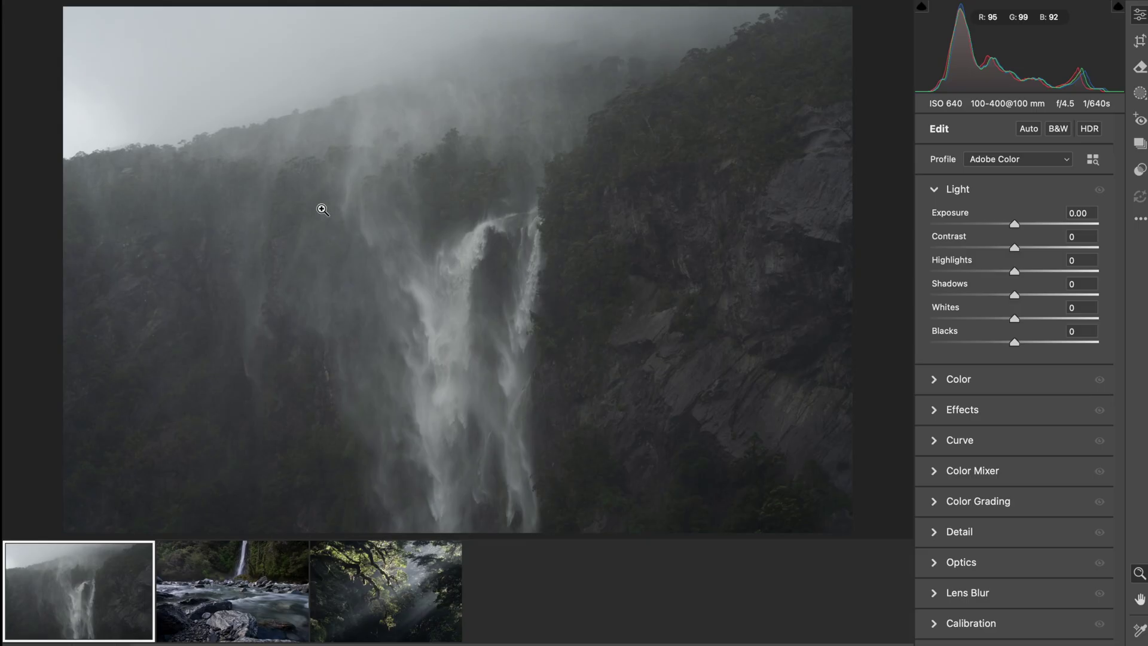
{"action": "mouse_move", "coordinate": [263, 552]}
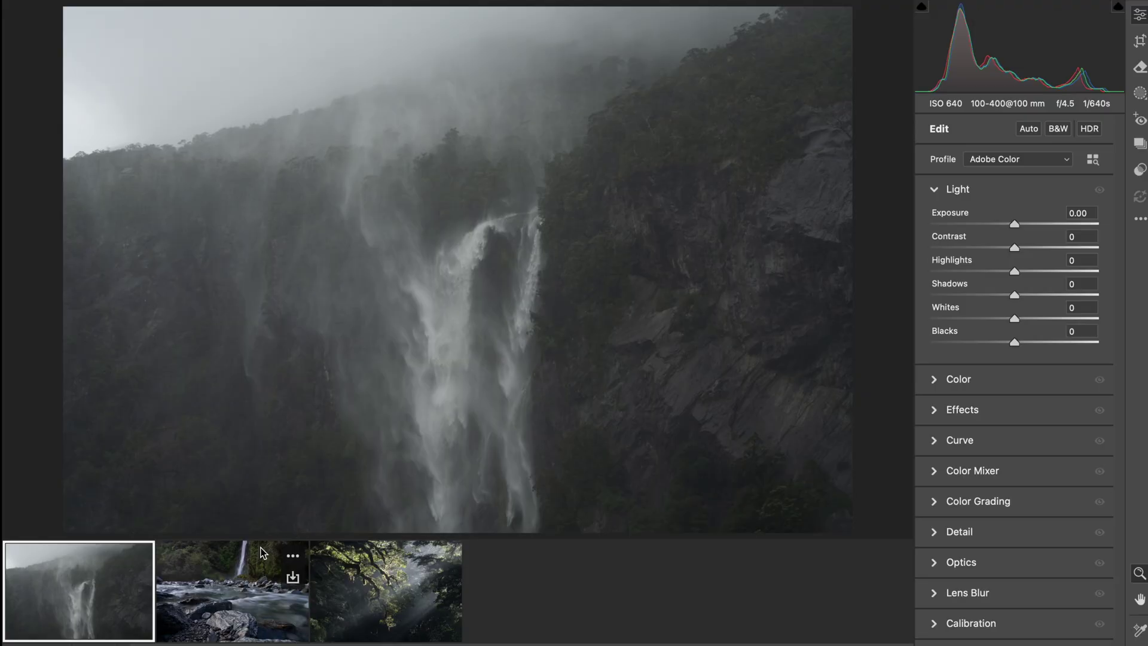
{"action": "left_click", "coordinate": [245, 573]}
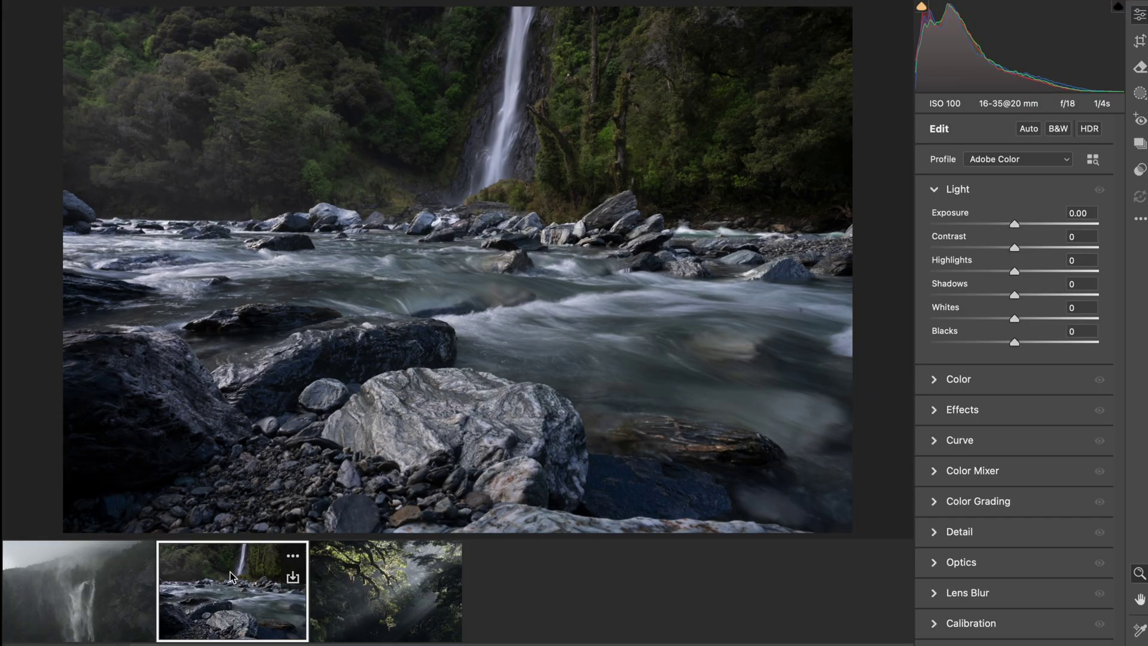
{"action": "left_click", "coordinate": [390, 565]}
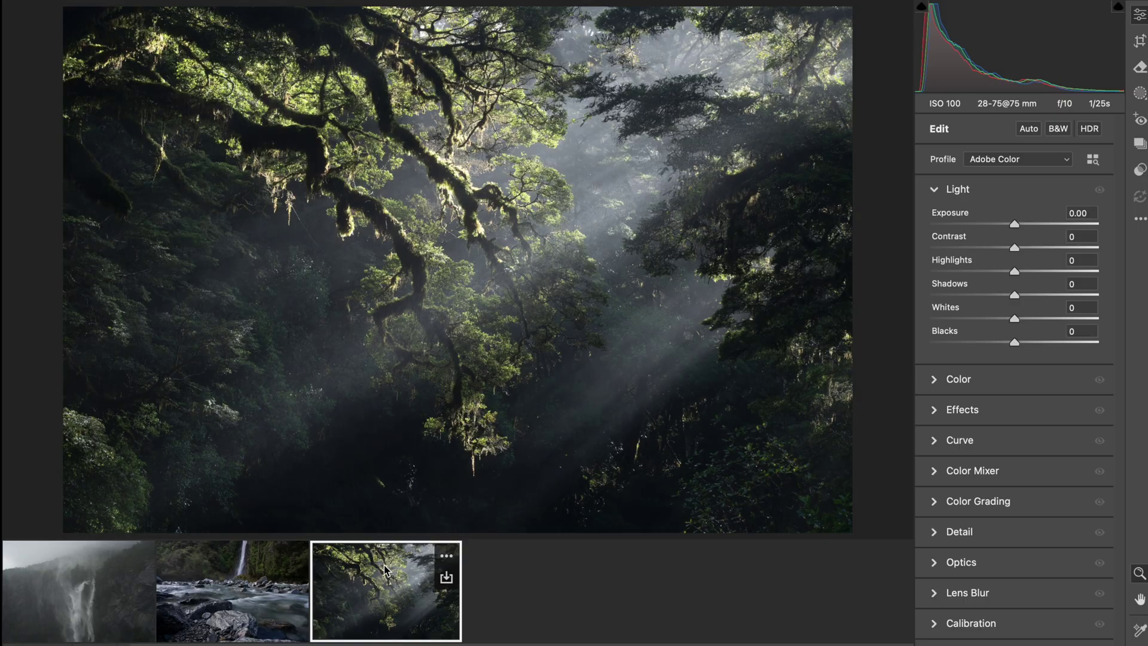
{"action": "left_click", "coordinate": [89, 579]}
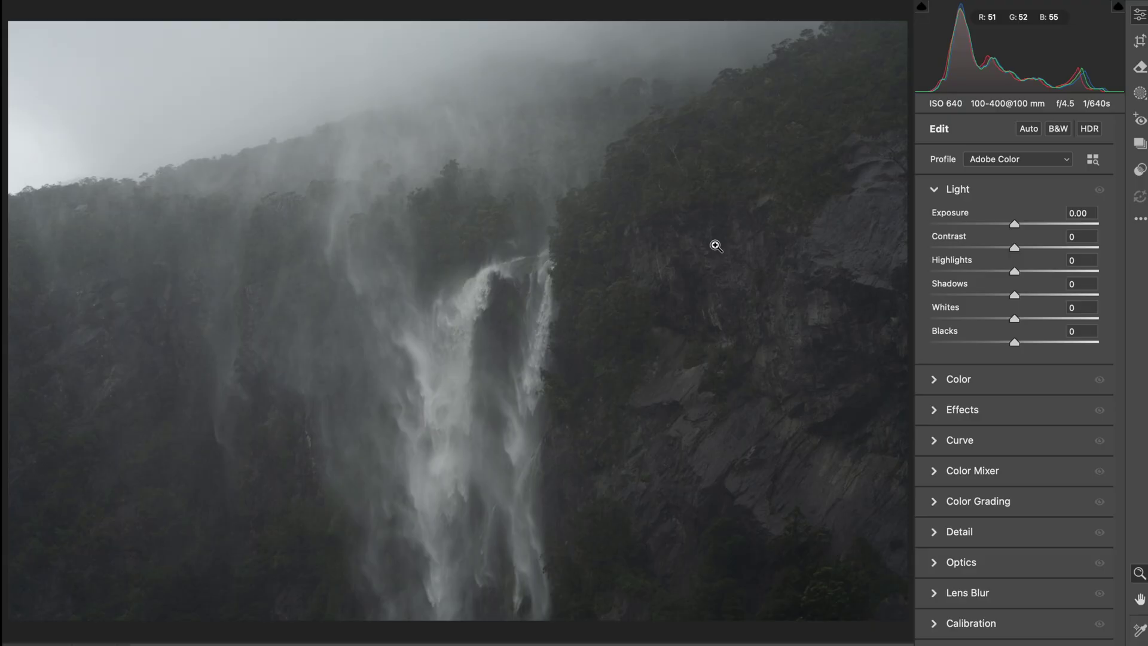
- Set the waterfall photo's profile to Adobe Landscape, comparing it against Adobe Color
{"action": "left_click", "coordinate": [968, 189]}
{"action": "left_click", "coordinate": [1030, 160]}
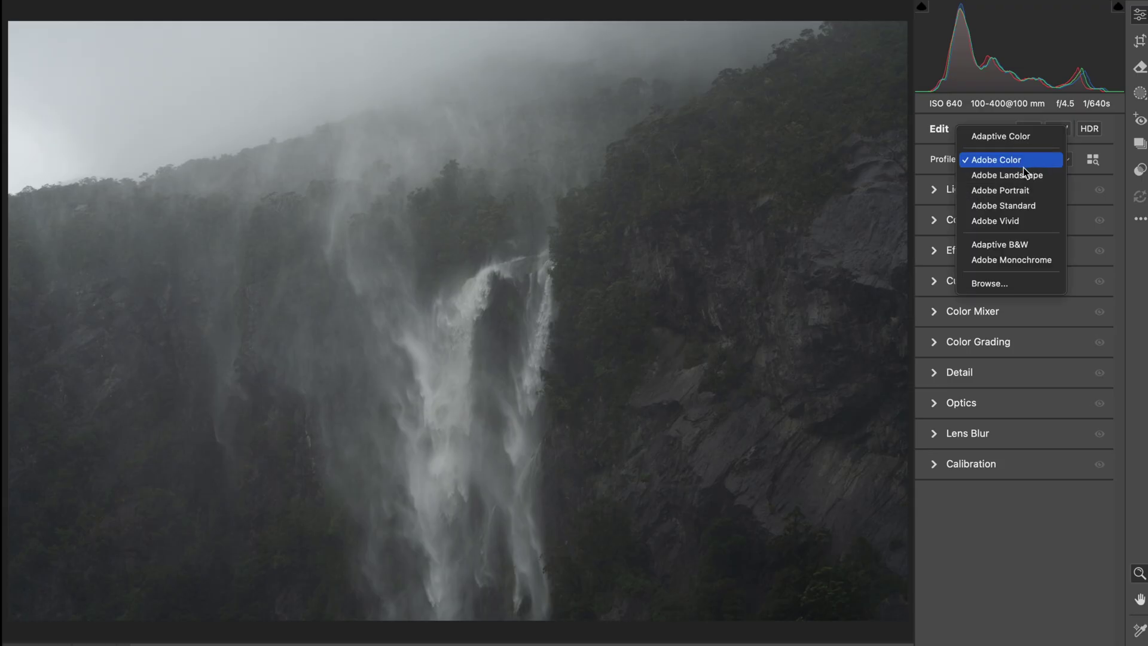
{"action": "left_click", "coordinate": [1019, 175]}
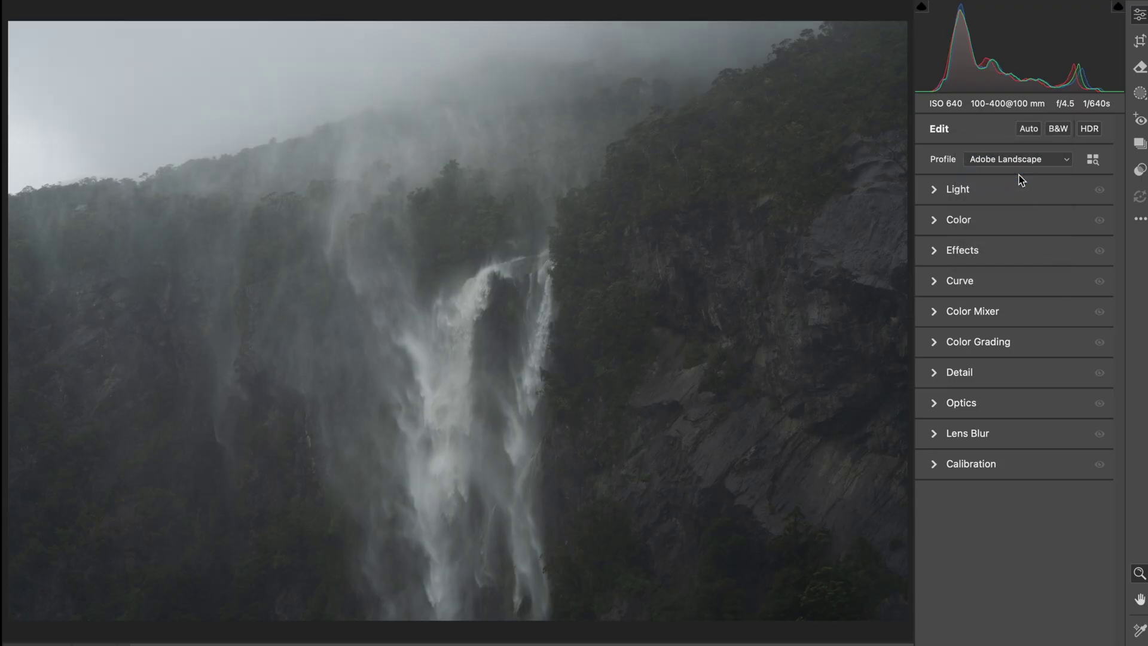
{"action": "left_click", "coordinate": [1020, 178]}
{"action": "left_click", "coordinate": [1020, 159]}
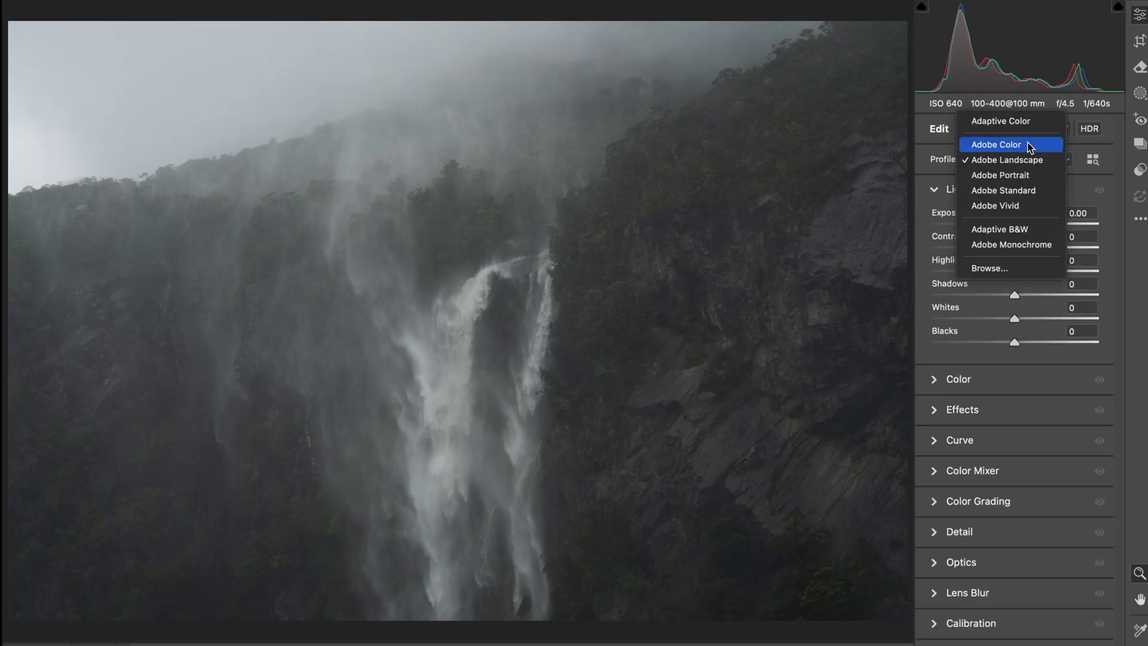
{"action": "left_click", "coordinate": [1026, 147]}
{"action": "left_click", "coordinate": [1021, 157]}
{"action": "left_click", "coordinate": [1021, 171]}
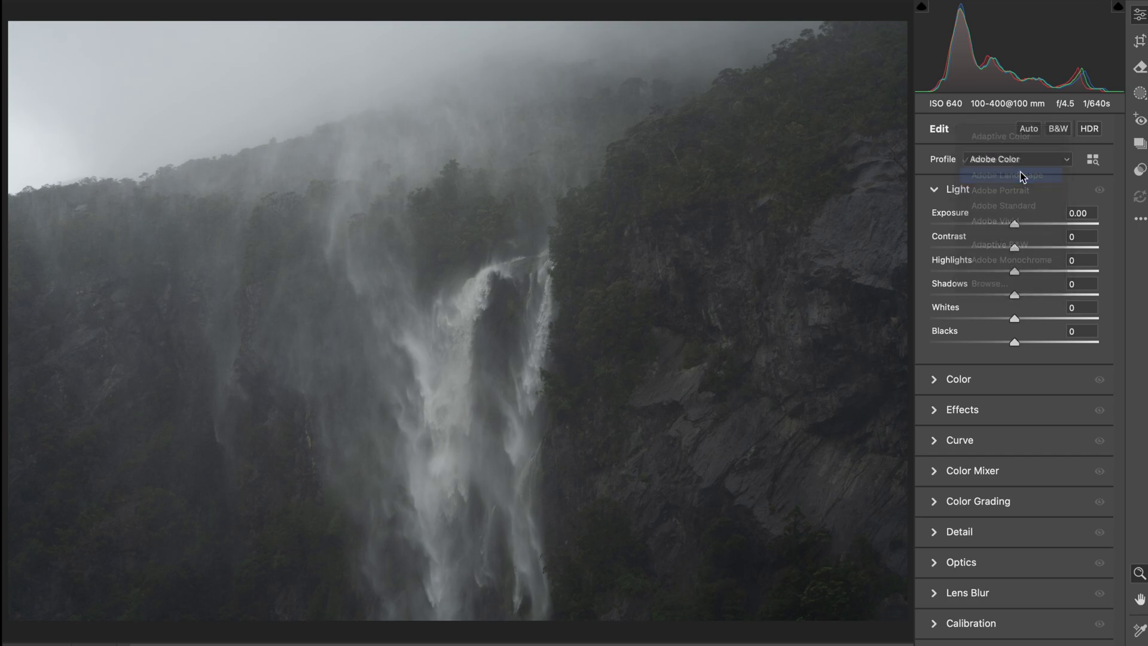
{"action": "left_click", "coordinate": [996, 188]}
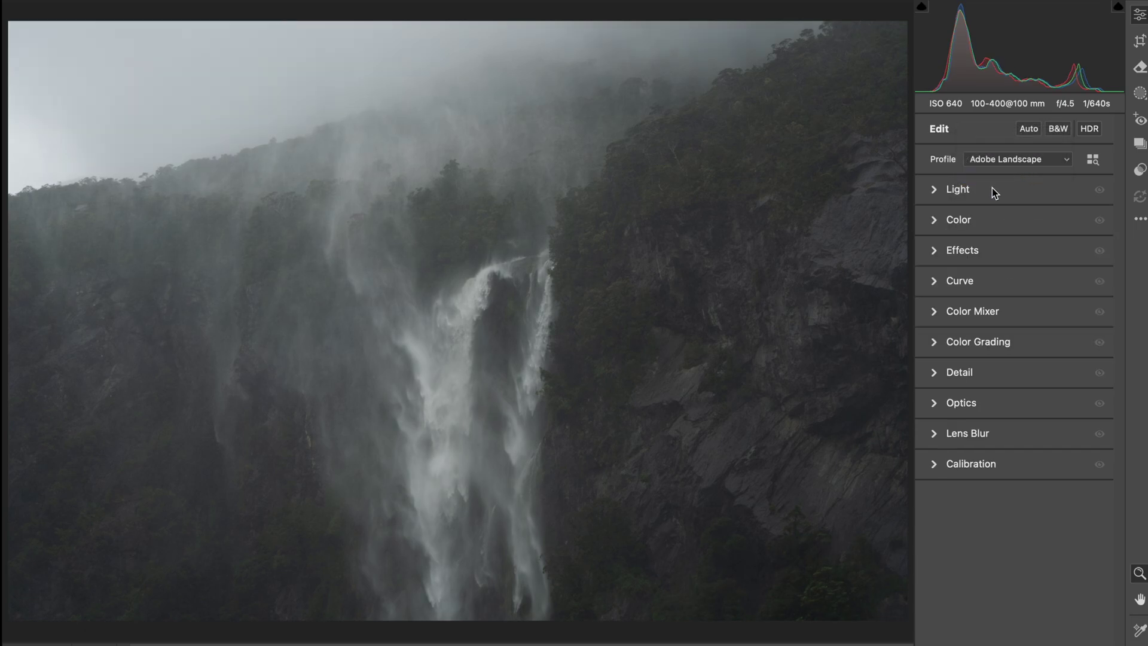
- Examine the dark cliff face and the misty slope up close, and return to the full photo
{"action": "left_click_drag", "start_coordinate": [658, 402], "coordinate": [720, 395]}
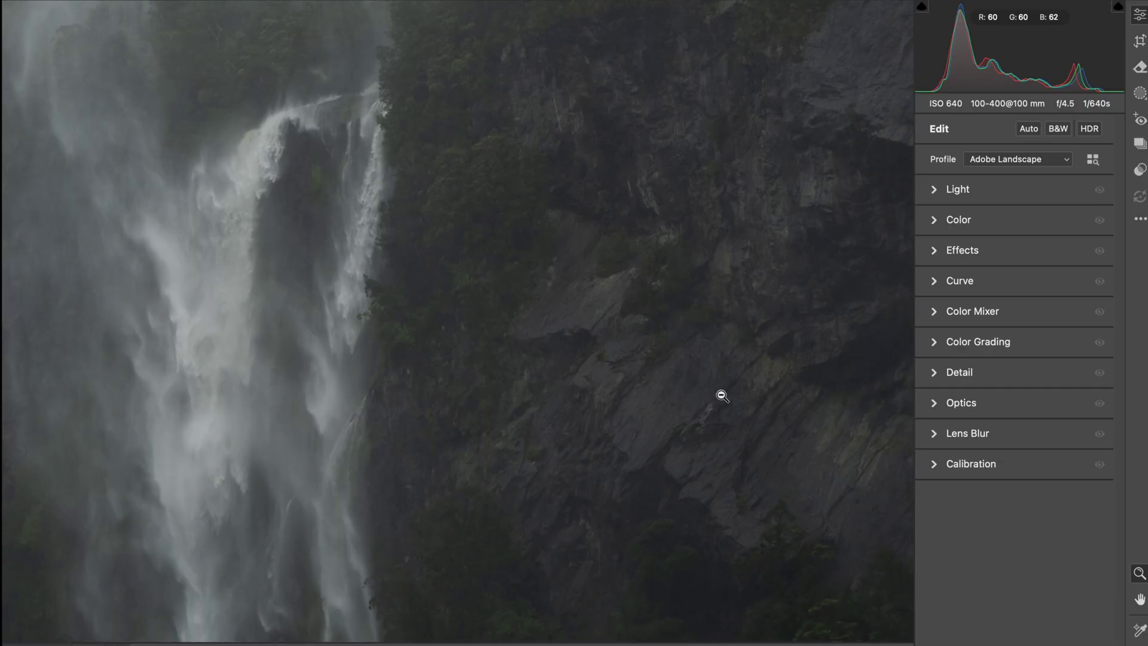
{"action": "left_click", "coordinate": [685, 372], "text": "alt"}
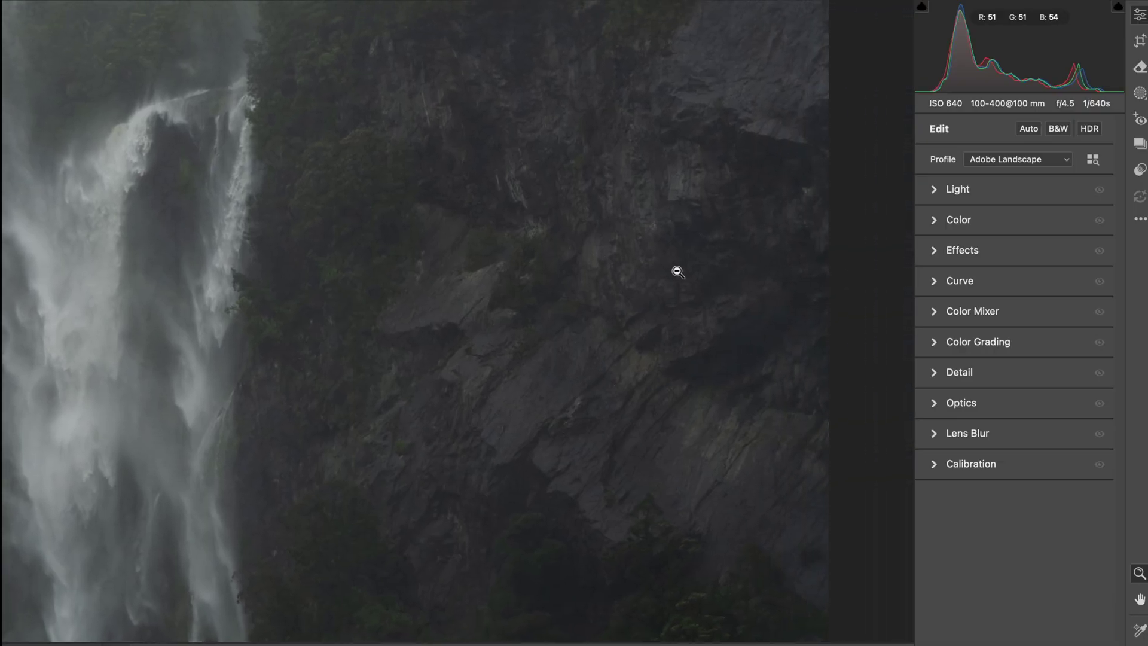
{"action": "left_click", "coordinate": [539, 352], "text": "alt"}
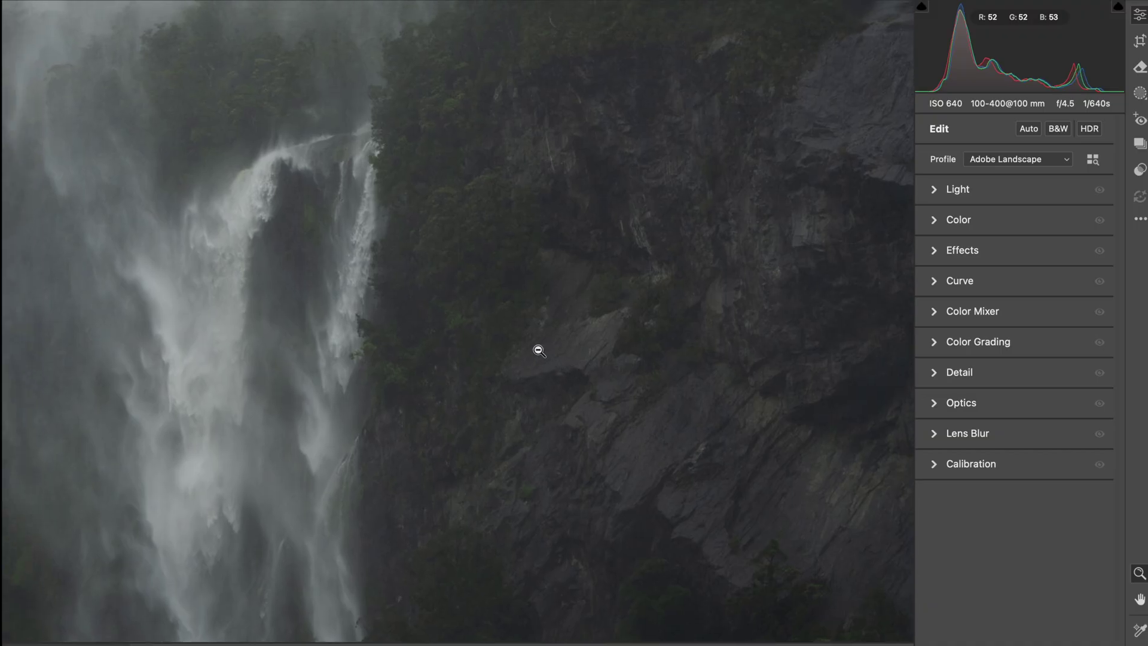
{"action": "scroll", "coordinate": [540, 351], "scroll_direction": "up", "scroll_amount": 10}
{"action": "scroll", "coordinate": [539, 351], "scroll_direction": "left", "scroll_amount": 10}
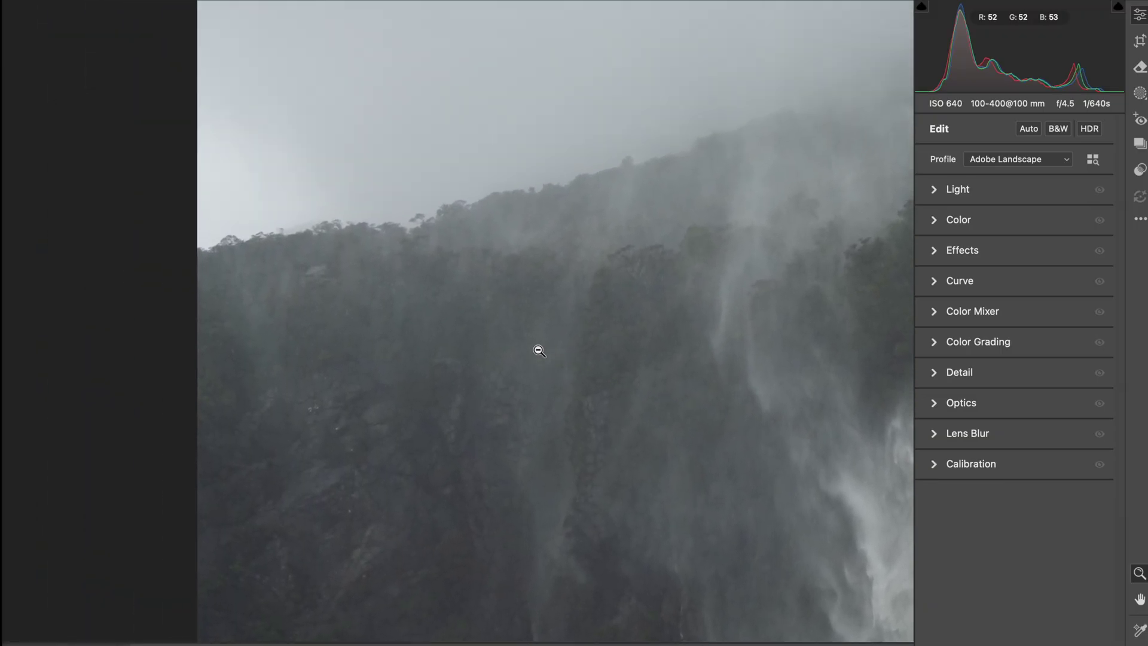
{"action": "left_click", "coordinate": [540, 351], "text": "alt"}
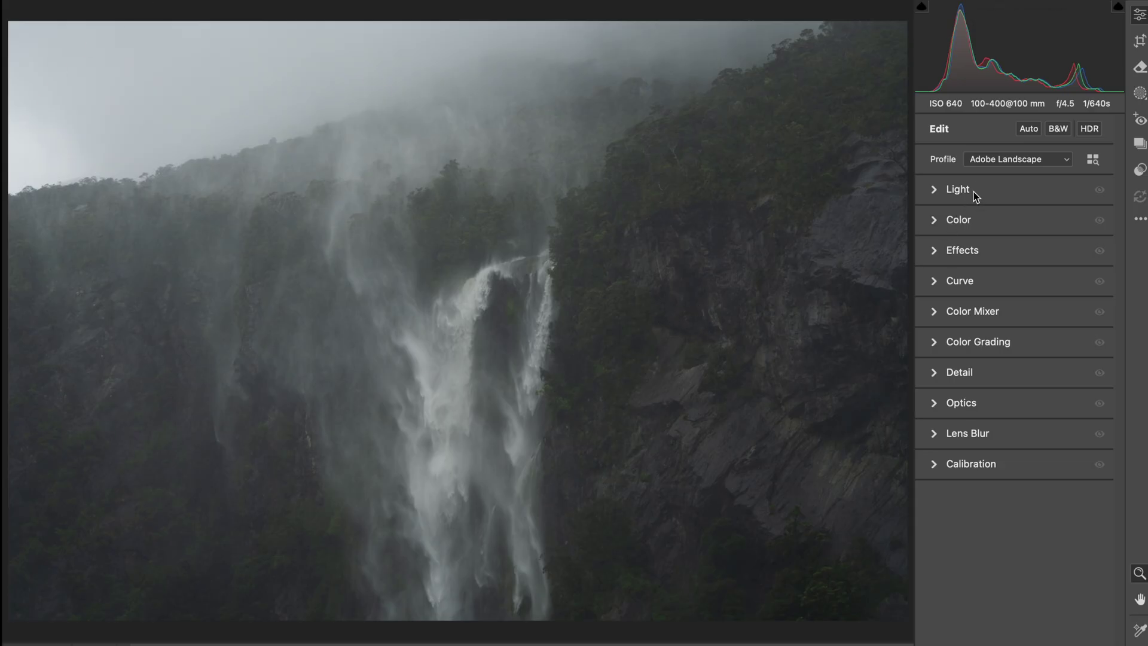
{"action": "left_click", "coordinate": [974, 192]}
{"action": "mouse_move", "coordinate": [1015, 240]}
{"action": "left_mouse_down"}
{"action": "mouse_move", "coordinate": [1028, 245]}
{"action": "mouse_move", "coordinate": [1005, 247]}
{"action": "mouse_move", "coordinate": [1053, 248]}
{"action": "mouse_move", "coordinate": [988, 251]}
{"action": "mouse_move", "coordinate": [1033, 251]}
{"action": "mouse_move", "coordinate": [1013, 225]}
{"action": "left_mouse_up"}
{"action": "double_click", "coordinate": [1013, 224]}
{"action": "left_click", "coordinate": [999, 188]}
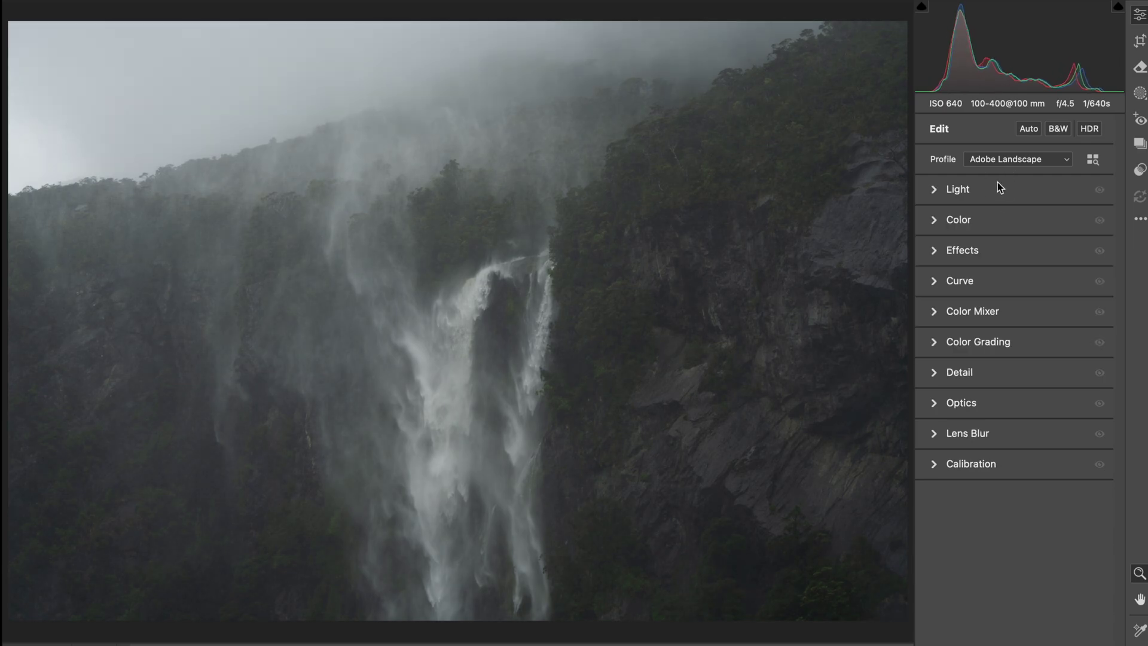
- Cool the photo's white balance by lowering the temperature and fine-tuning the tint
{"action": "left_click", "coordinate": [969, 221]}
{"action": "left_click_drag", "start_coordinate": [1001, 278], "coordinate": [996, 282]}
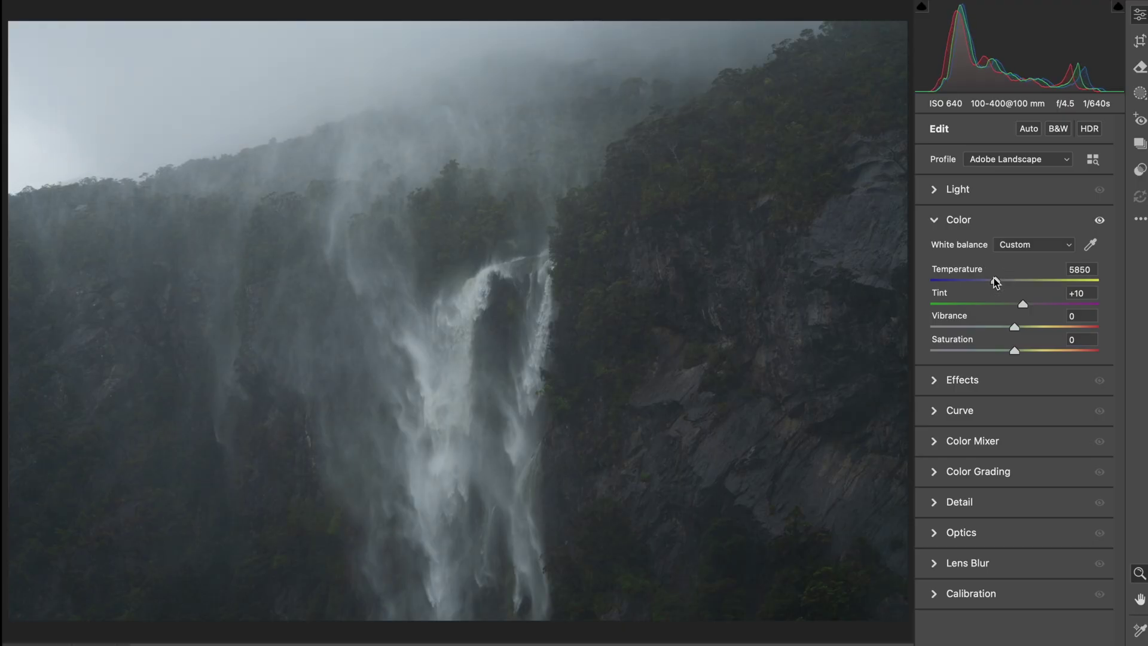
{"action": "left_click_drag", "start_coordinate": [995, 283], "coordinate": [1025, 305]}
{"action": "left_click", "coordinate": [1007, 225]}
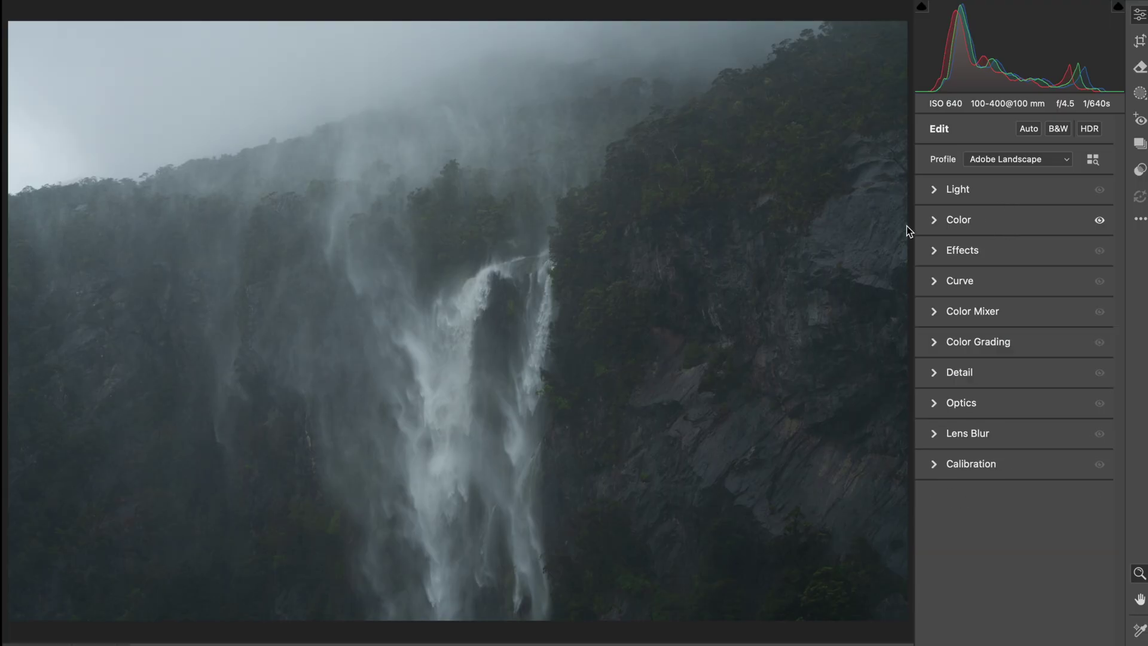
- Create a brush mask over the dark cliff to the right of the waterfall and set its contrast to +40
{"action": "left_click", "coordinate": [1139, 93]}
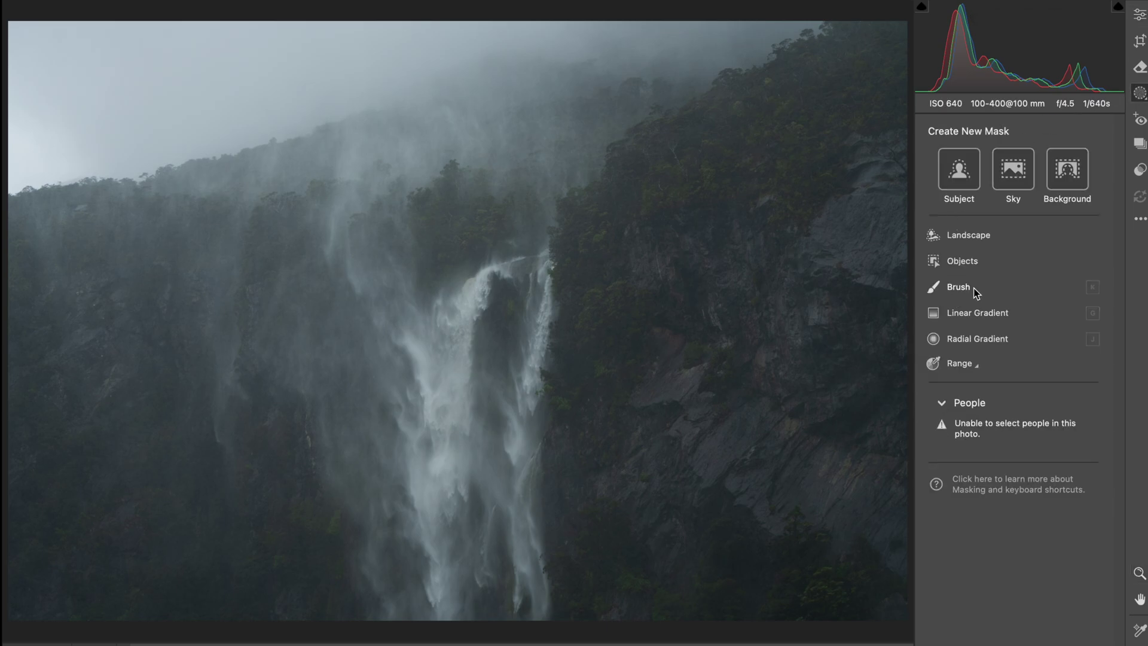
{"action": "mouse_move", "coordinate": [977, 292]}
{"action": "key", "text": "k"}
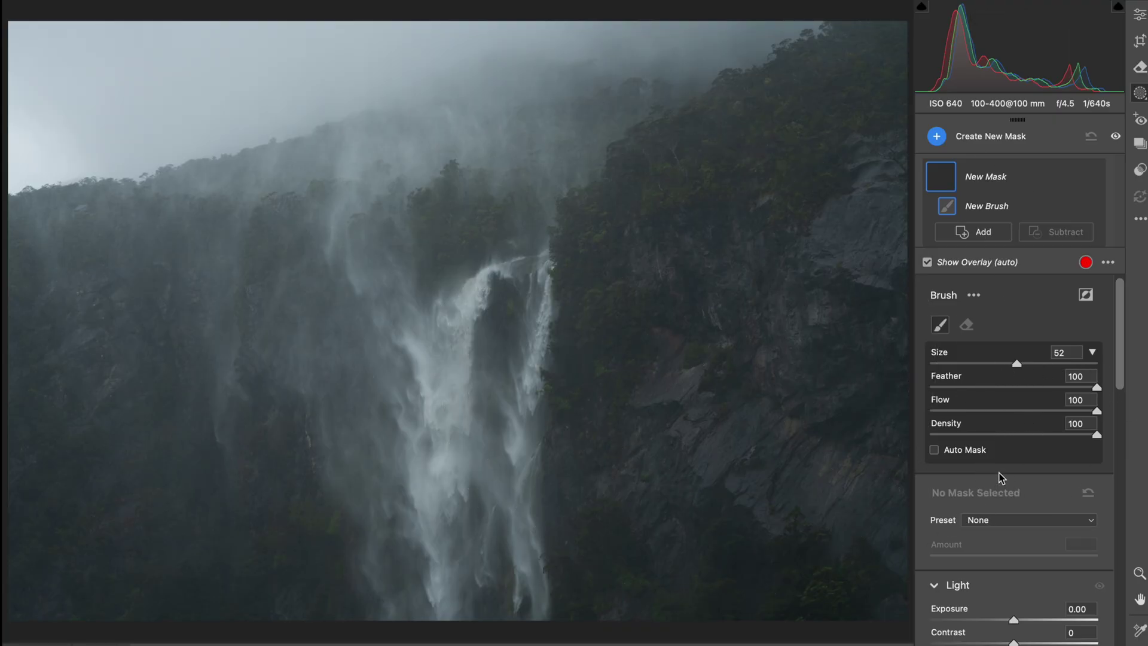
{"action": "scroll", "coordinate": [999, 472], "scroll_direction": "down", "scroll_amount": 4}
{"action": "scroll", "coordinate": [998, 473], "scroll_direction": "down", "scroll_amount": 8}
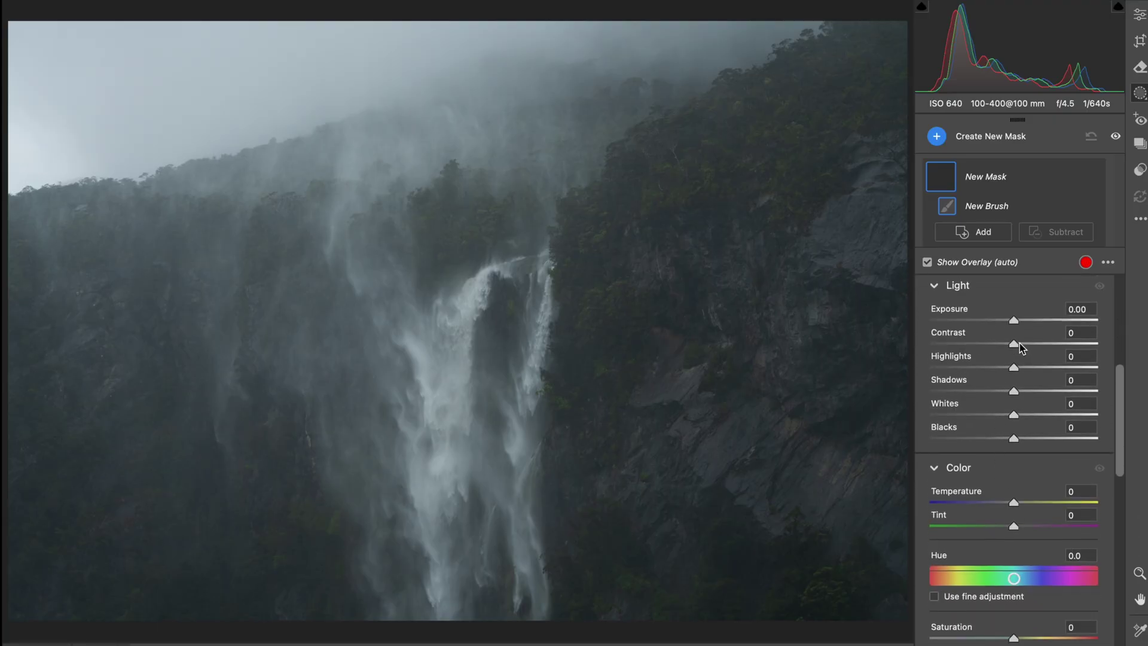
{"action": "left_click_drag", "start_coordinate": [1020, 344], "coordinate": [1034, 343]}
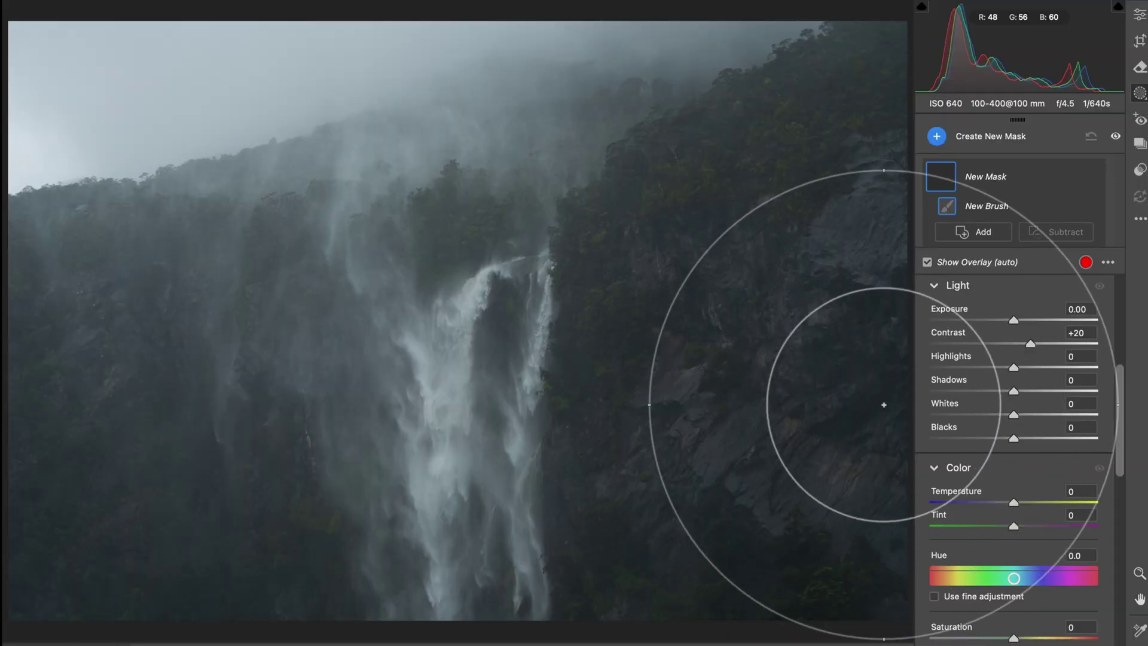
{"action": "left_click_drag", "start_coordinate": [859, 380], "coordinate": [553, 643]}
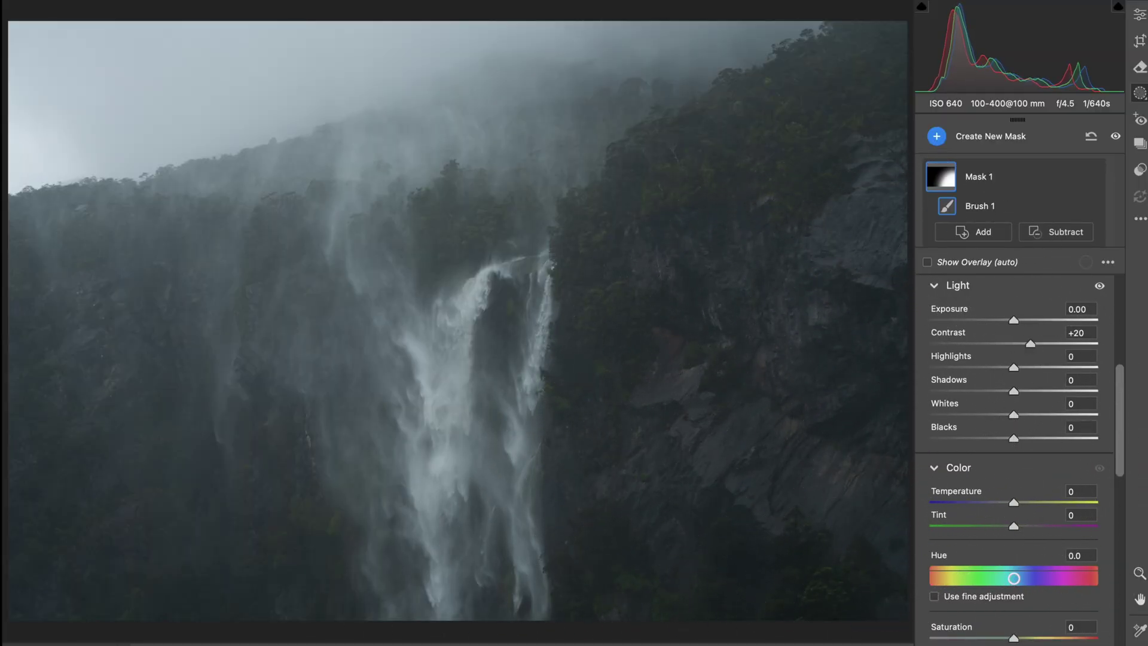
{"action": "mouse_move", "coordinate": [951, 186]}
{"action": "left_click_drag", "start_coordinate": [1031, 345], "coordinate": [1048, 345]}
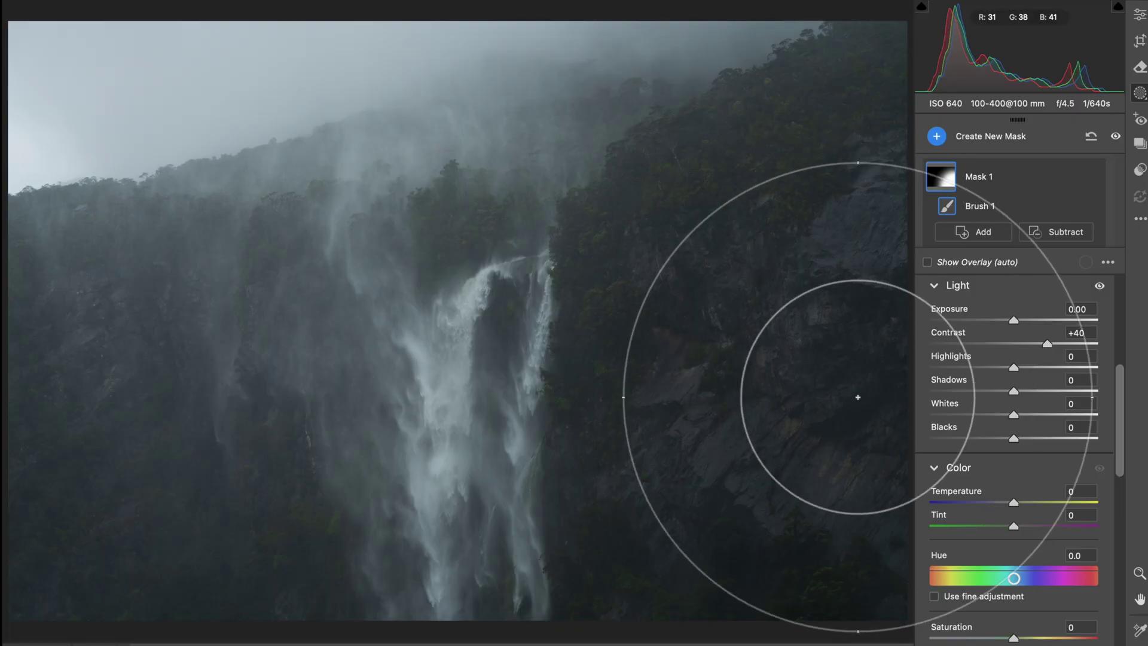
{"action": "left_click_drag", "start_coordinate": [1120, 383], "coordinate": [1120, 411]}
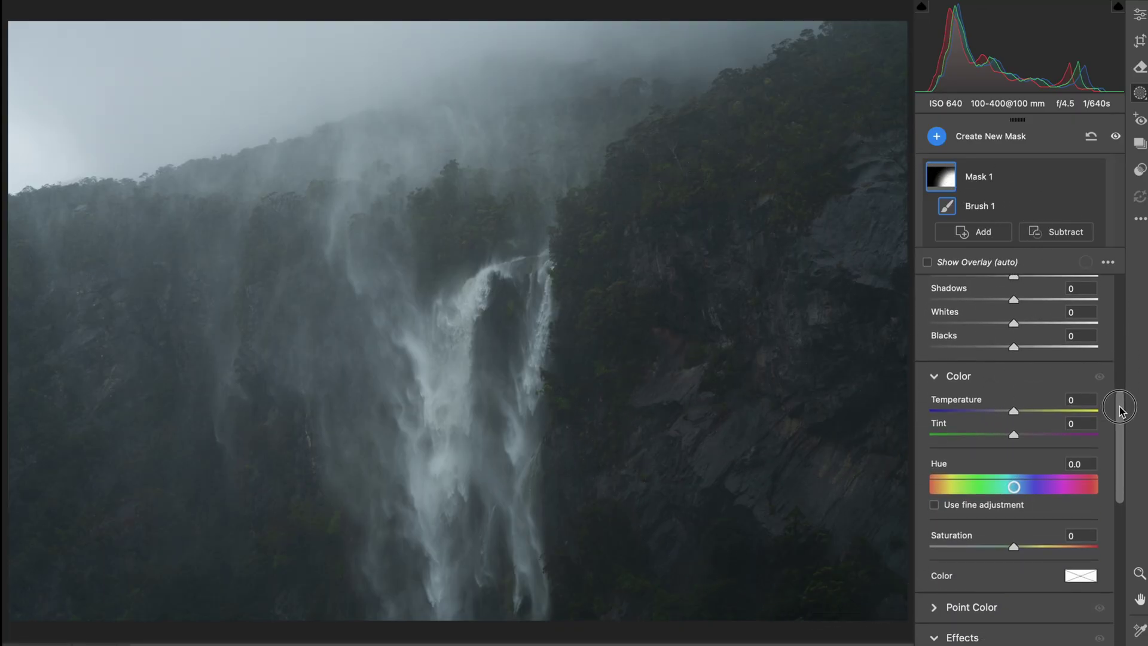
{"action": "scroll", "coordinate": [1081, 385], "scroll_direction": "up", "scroll_amount": 3}
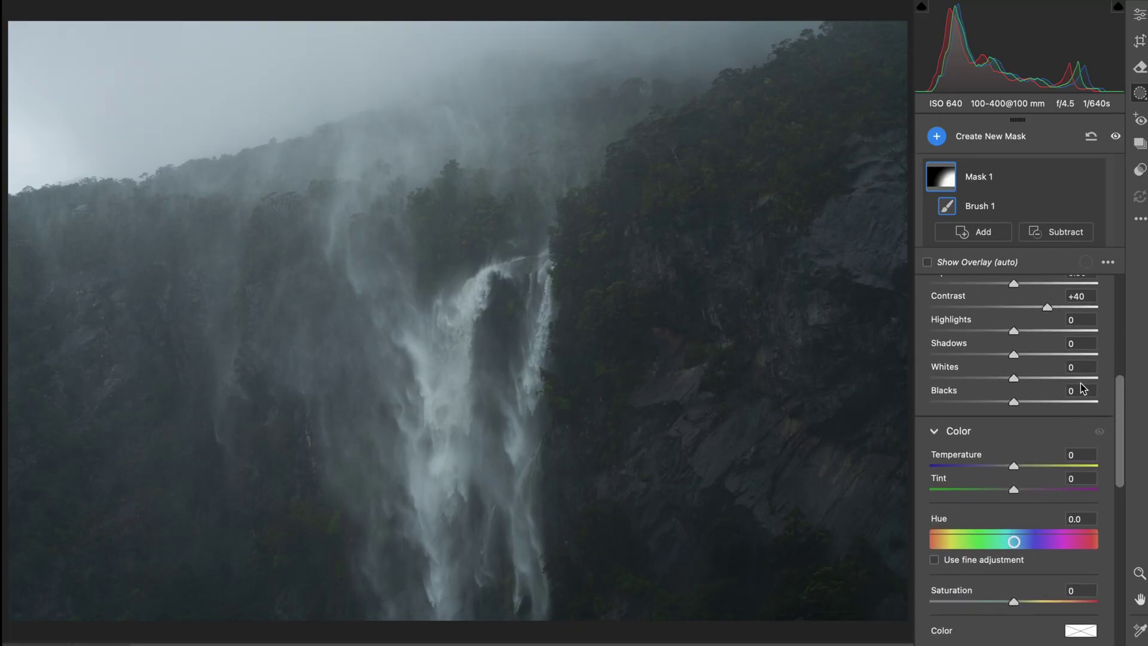
{"action": "left_click_drag", "start_coordinate": [1014, 305], "coordinate": [976, 306]}
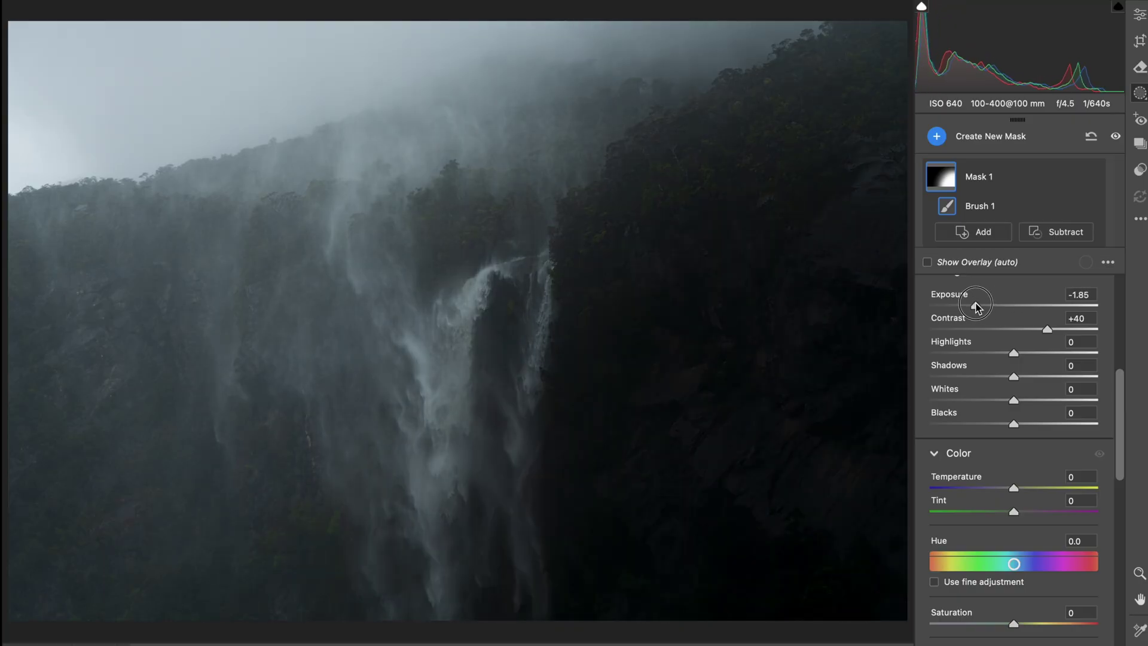
{"action": "double_click", "coordinate": [976, 306]}
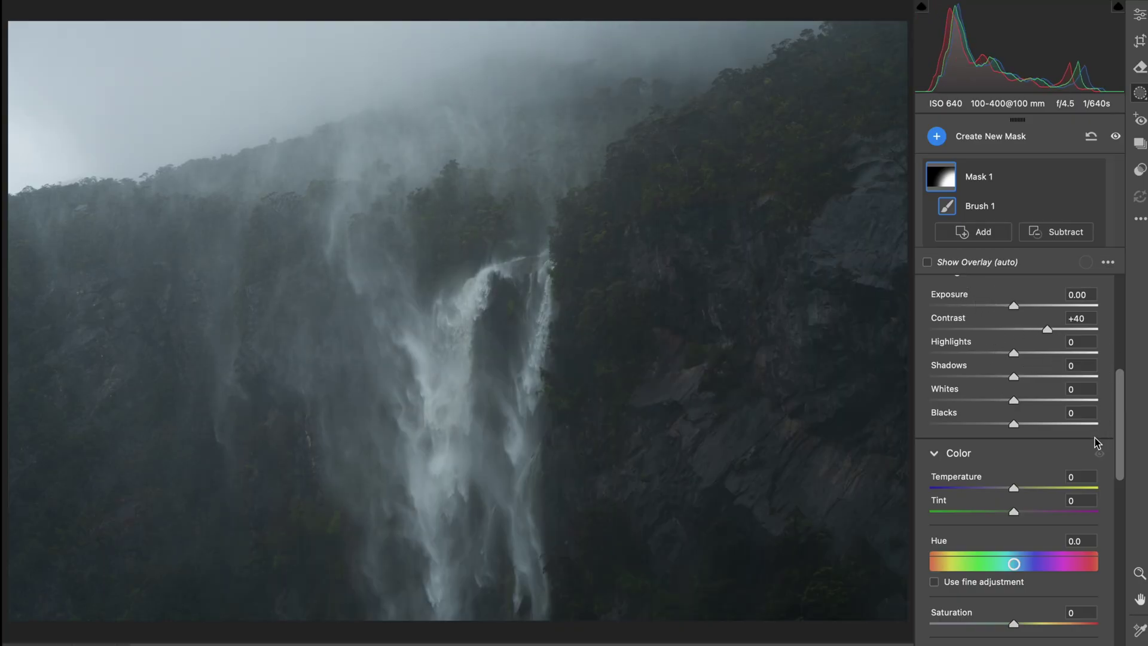
- Set the clarity of the cliff's brush mask to +15
{"action": "left_click_drag", "start_coordinate": [1115, 419], "coordinate": [1122, 505]}
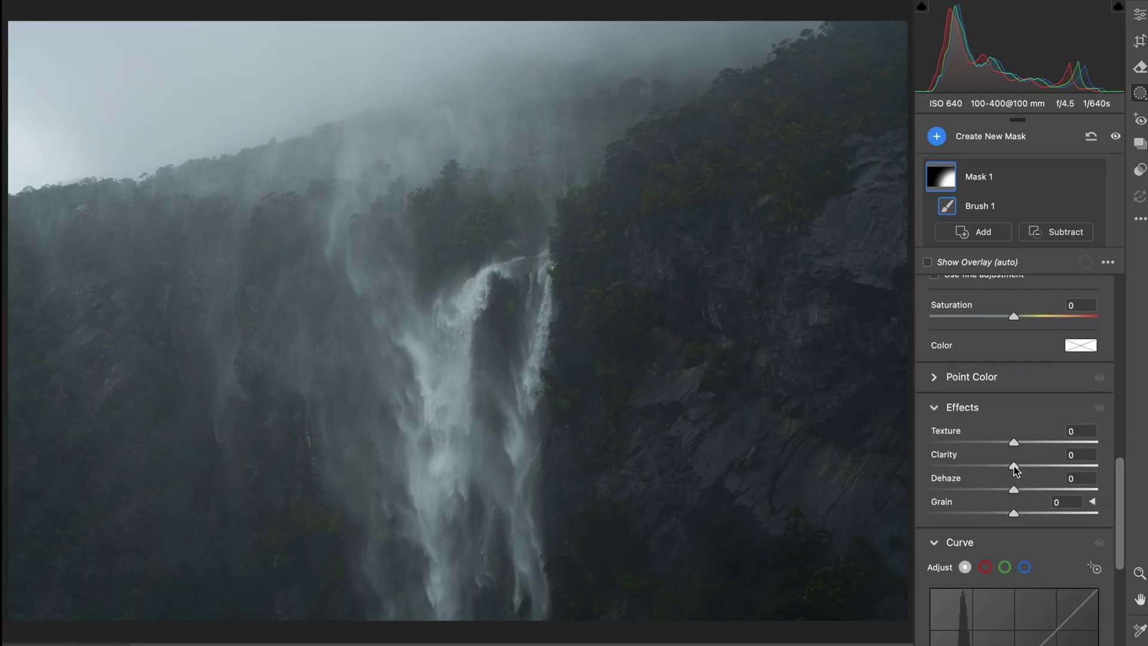
{"action": "left_click_drag", "start_coordinate": [1015, 469], "coordinate": [1028, 464]}
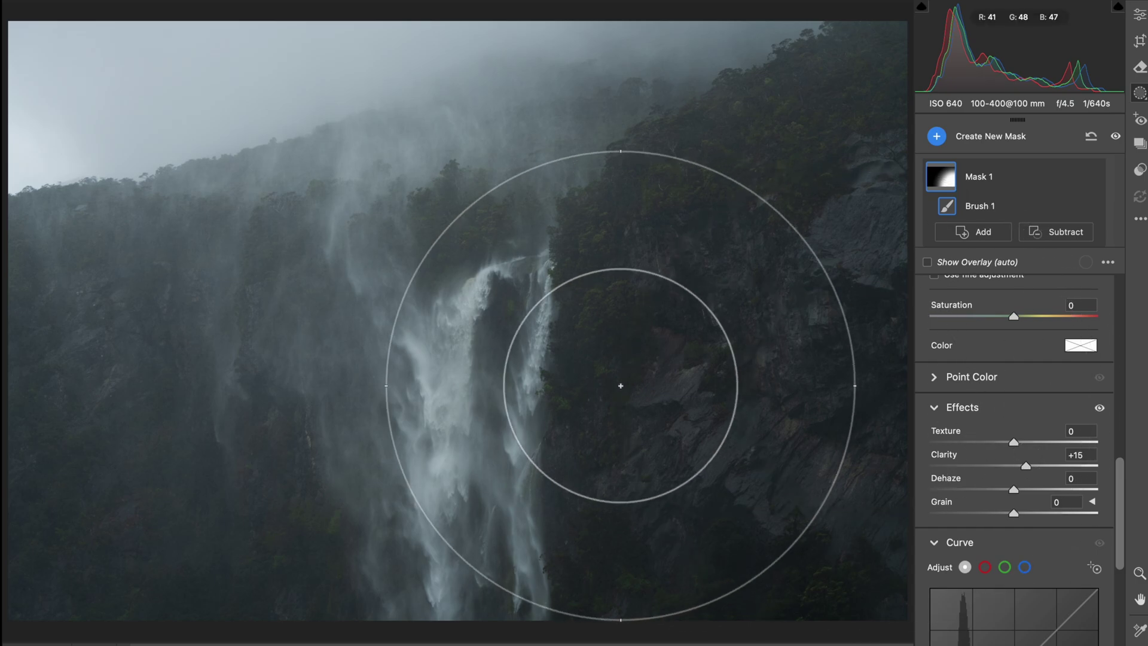
- Create a brush mask with exposure +0.60 and paint it over the misty slope on the photo's left side
{"action": "key", "text": "k"}
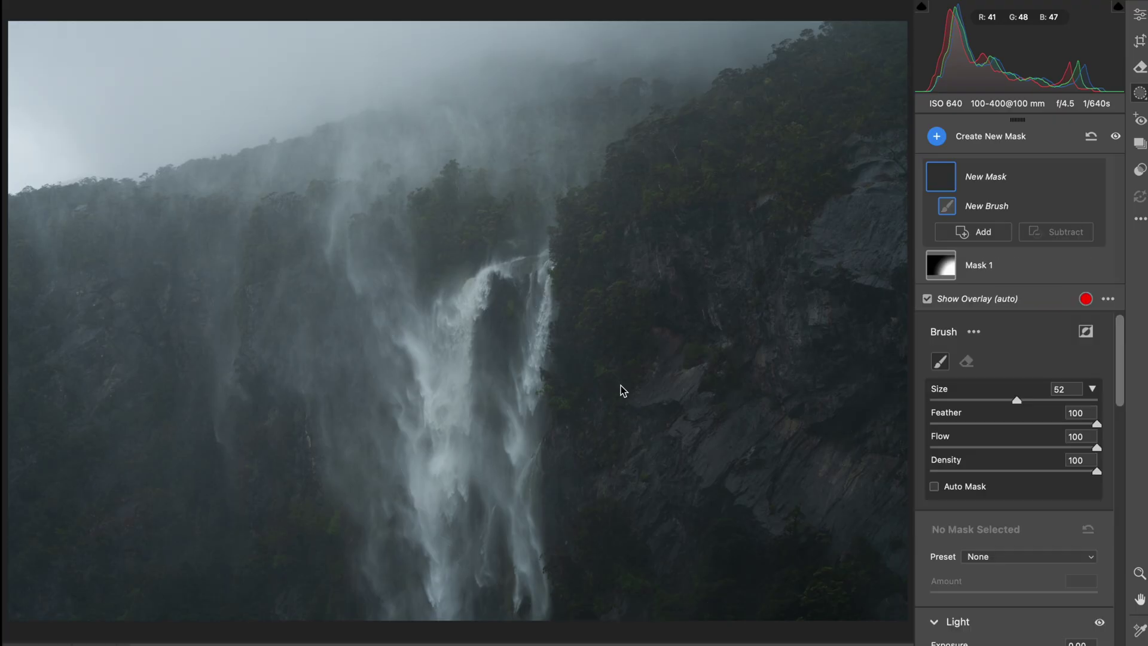
{"action": "scroll", "coordinate": [1004, 483], "scroll_direction": "down", "scroll_amount": 5}
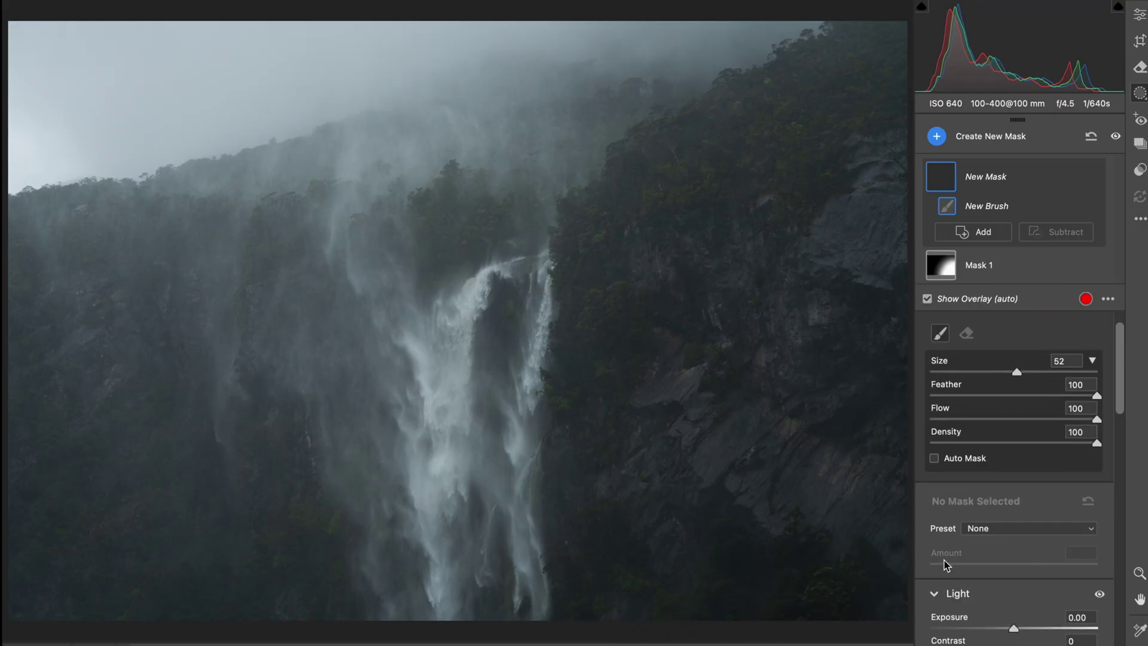
{"action": "key", "text": "ctrl+minus"}
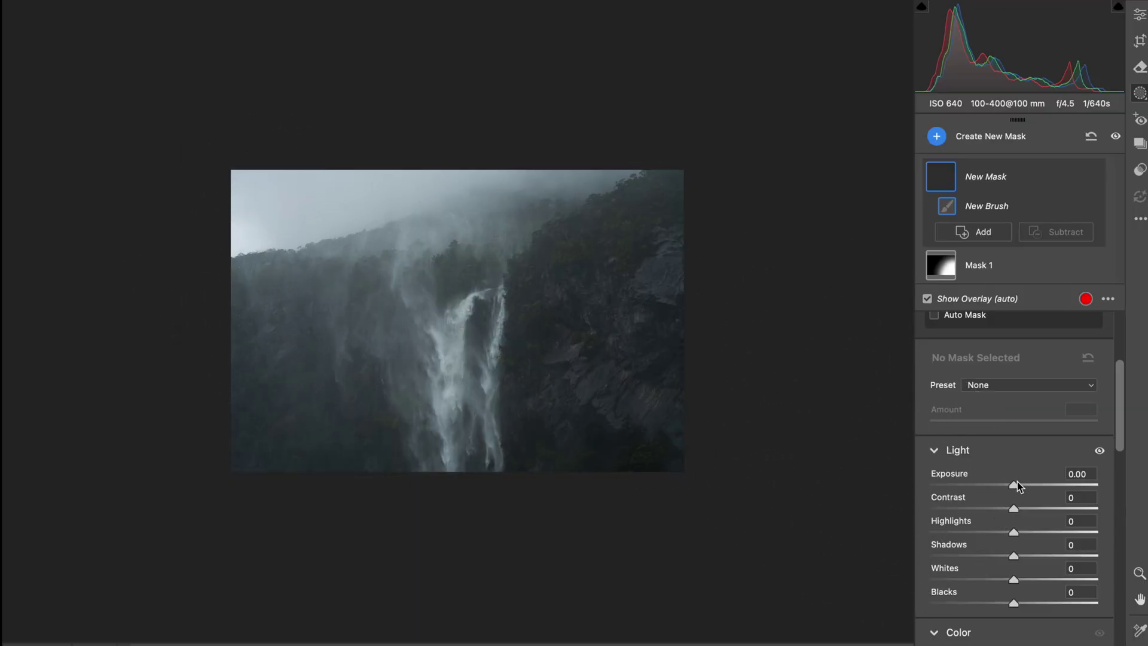
{"action": "left_click_drag", "start_coordinate": [1019, 486], "coordinate": [1027, 486]}
{"action": "key", "text": "o"}
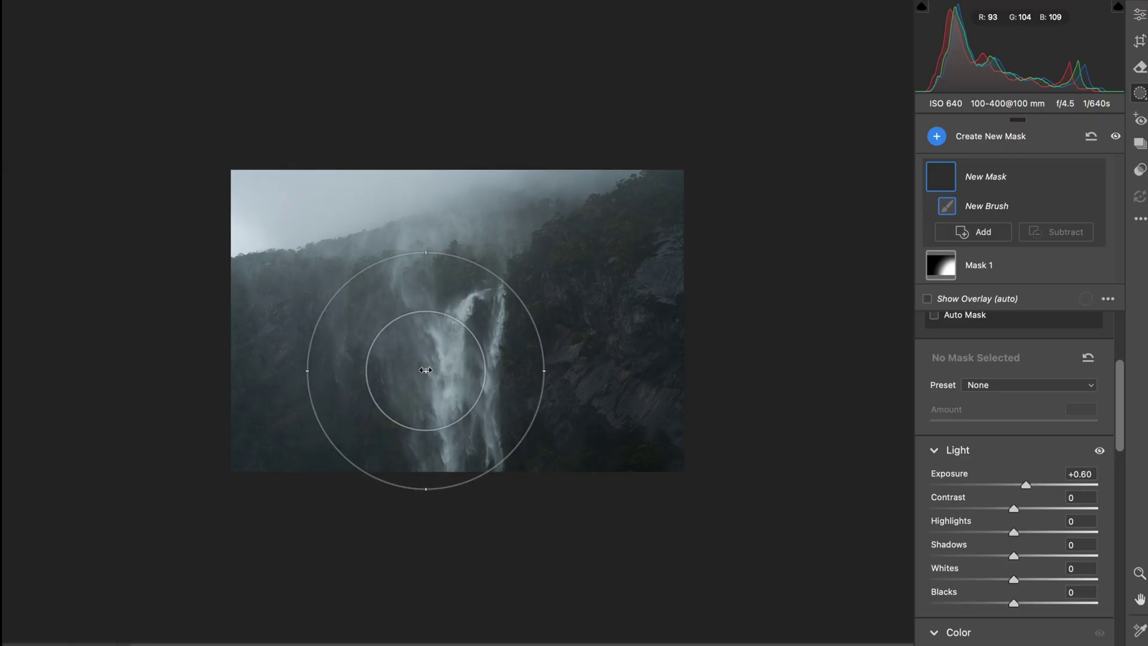
{"action": "key", "text": "]"}
{"action": "left_click_drag", "start_coordinate": [281, 231], "coordinate": [218, 244]}
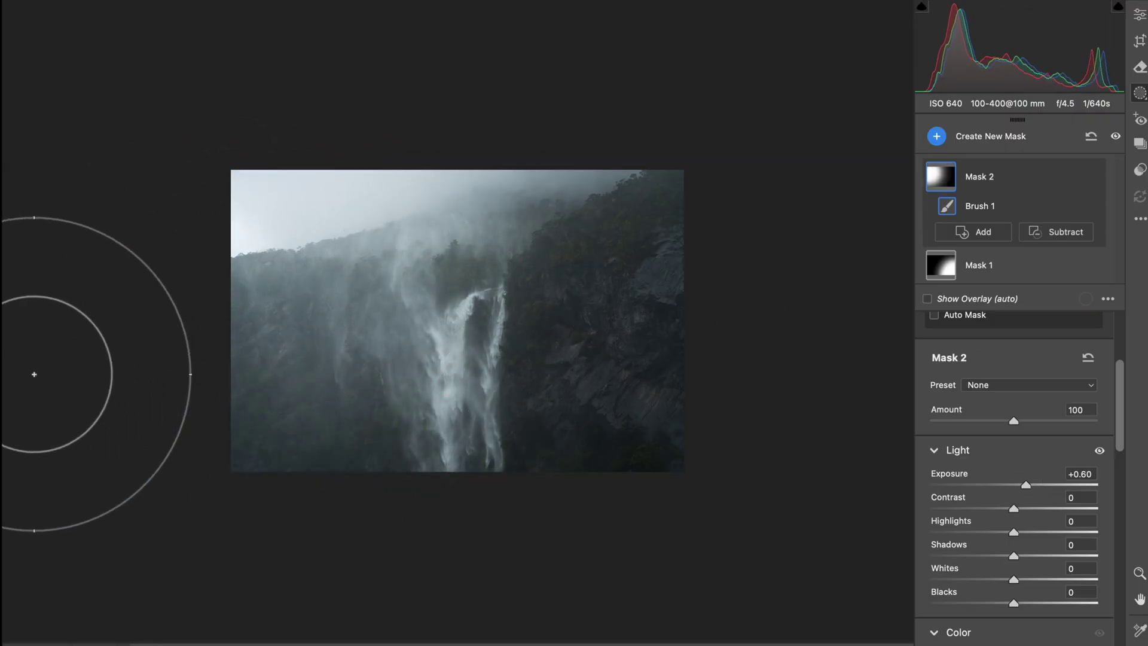
{"action": "mouse_move", "coordinate": [931, 191]}
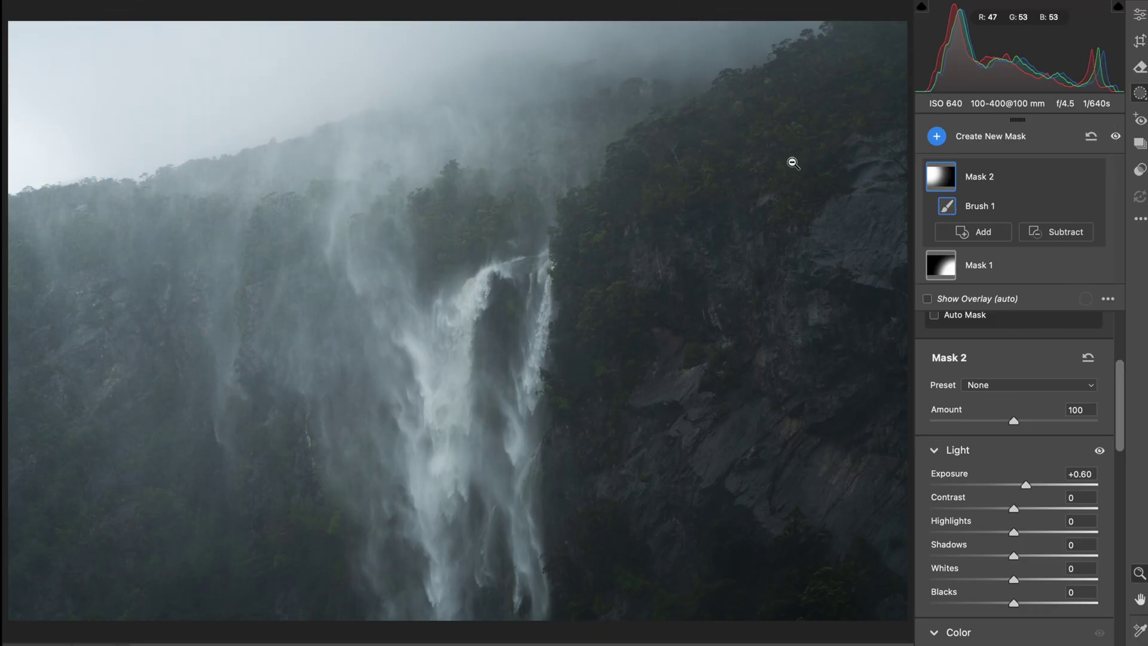
- Create a brush mask with exposure -0.35 and contrast +15, and paint it along the photo's upper edge with a smaller brush
{"action": "left_click", "coordinate": [793, 163]}
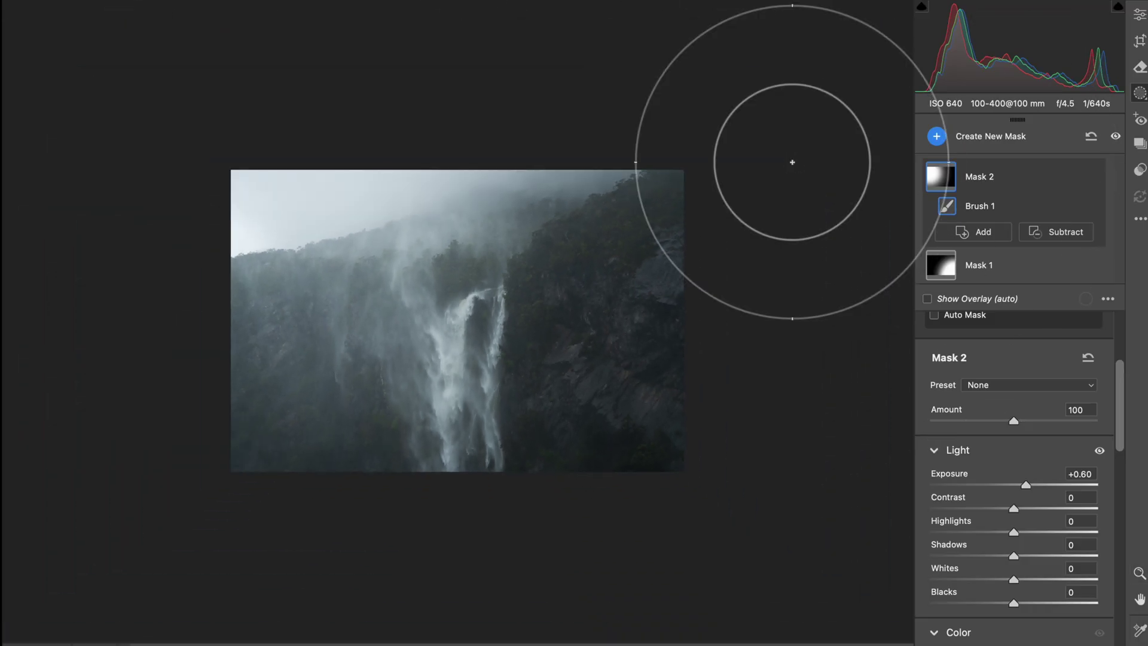
{"action": "key", "text": "k"}
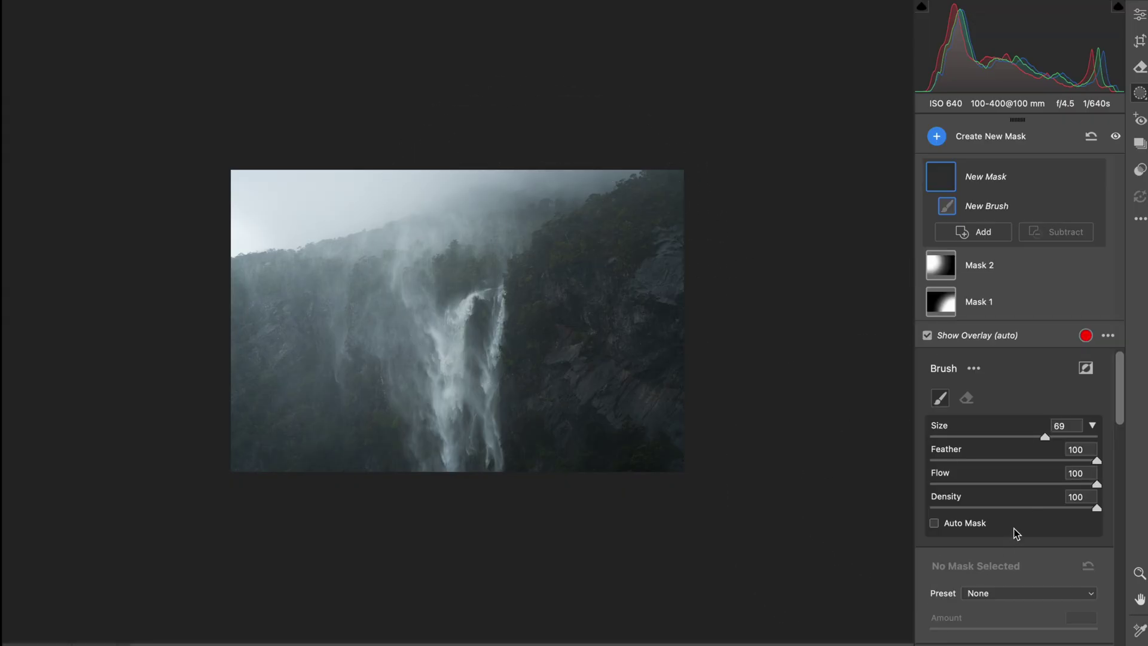
{"action": "scroll", "coordinate": [1020, 532], "scroll_direction": "down", "scroll_amount": 5}
{"action": "left_click_drag", "start_coordinate": [1010, 506], "coordinate": [1026, 527]}
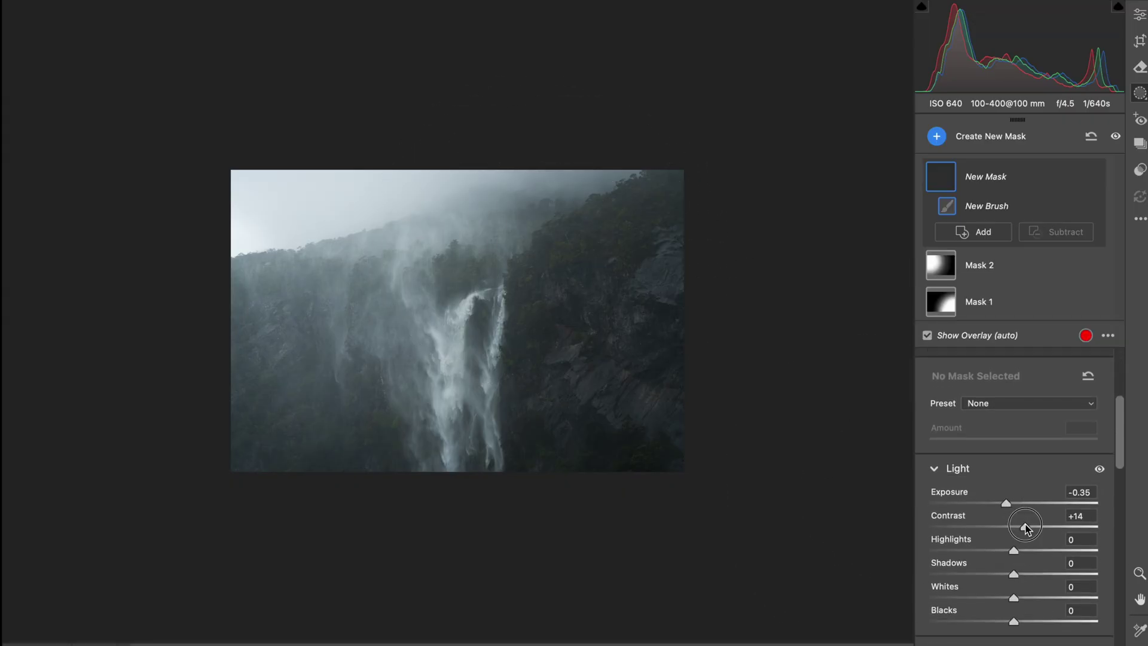
{"action": "key", "text": "bracketleft"}
{"action": "key", "text": "bracketleft"}
{"action": "key", "text": "o"}
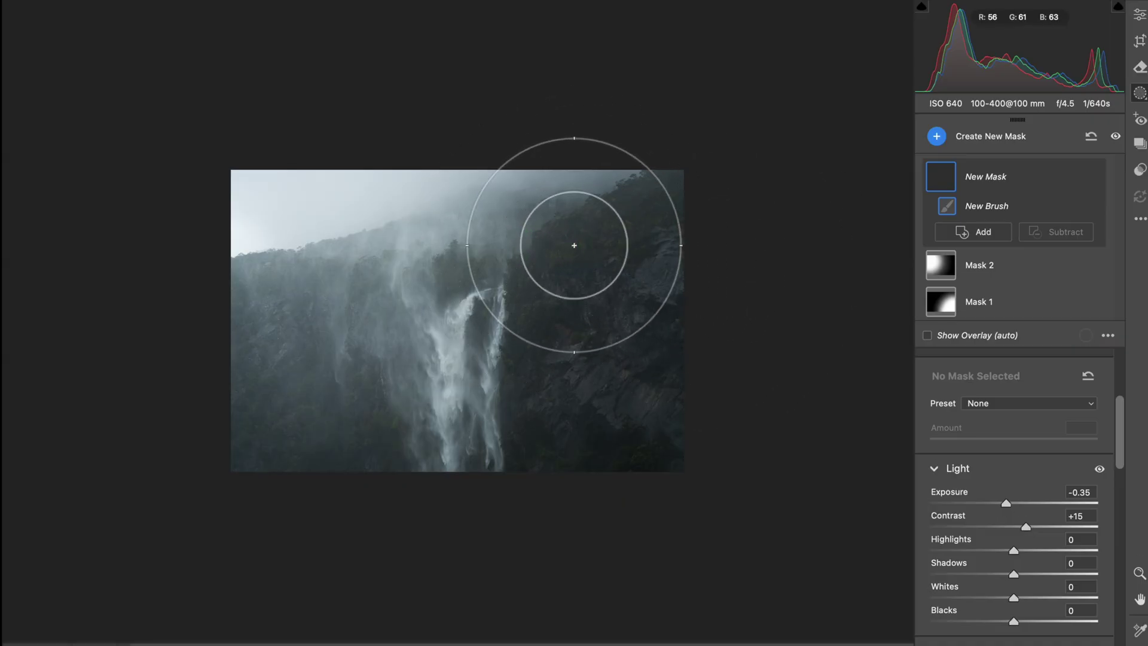
{"action": "mouse_move", "coordinate": [392, 113]}
{"action": "left_mouse_down"}
{"action": "mouse_move", "coordinate": [577, 90]}
{"action": "mouse_move", "coordinate": [672, 103]}
{"action": "left_mouse_up"}
{"action": "mouse_move", "coordinate": [538, 71]}
{"action": "left_mouse_down"}
{"action": "mouse_move", "coordinate": [430, 76]}
{"action": "mouse_move", "coordinate": [284, 92]}
{"action": "left_mouse_up"}
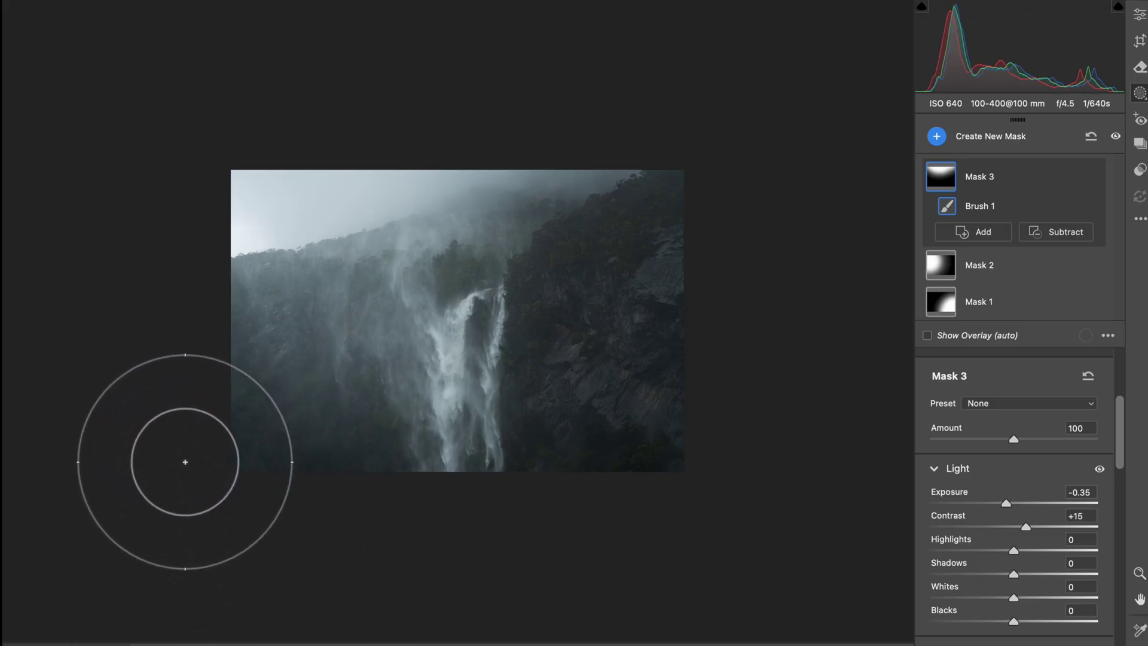
- Crop the waterfall photo slightly tighter from its upper-right corner, reposition the image inside the frame and apply the crop
{"action": "left_click", "coordinate": [1140, 41]}
{"action": "left_click_drag", "start_coordinate": [683, 167], "coordinate": [664, 179]}
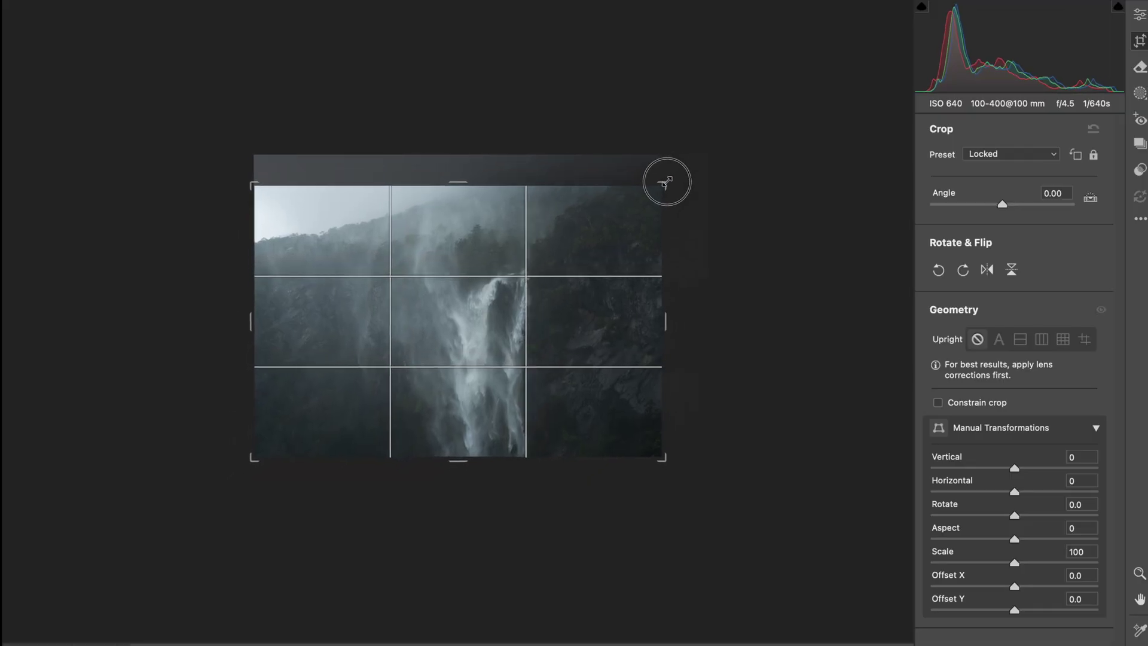
{"action": "mouse_move", "coordinate": [551, 281]}
{"action": "left_mouse_down"}
{"action": "mouse_move", "coordinate": [538, 267]}
{"action": "mouse_move", "coordinate": [561, 274]}
{"action": "left_mouse_up"}
{"action": "key", "text": "Return"}
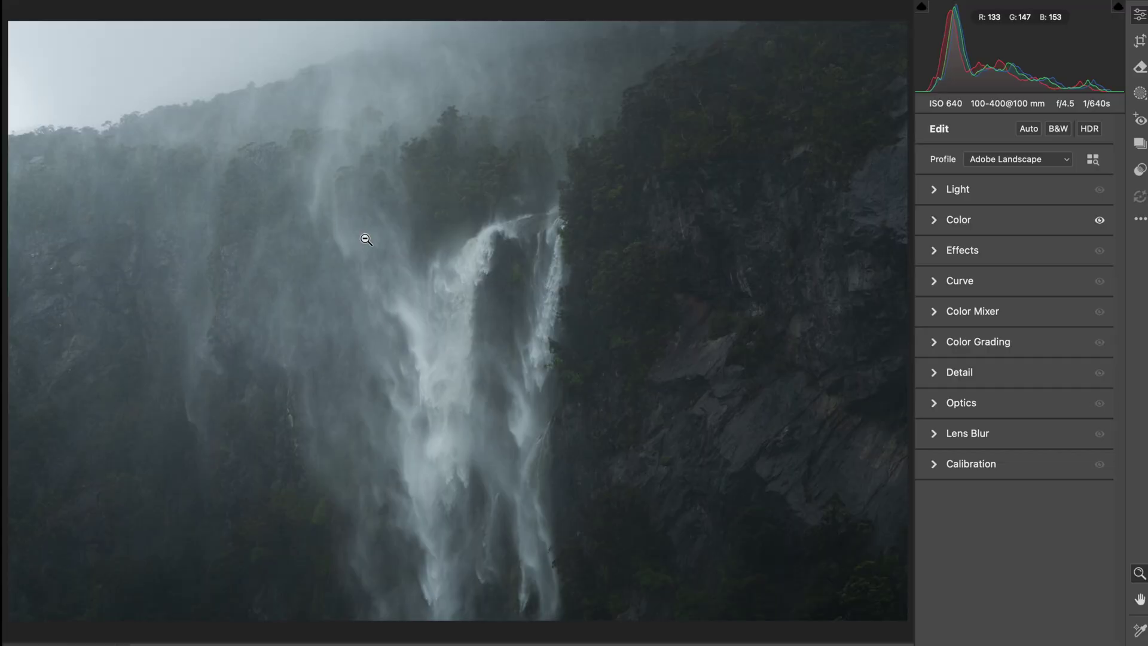
- Create a brush mask with whites +30 and paint it over the mist to the left of the waterfall
{"action": "left_click", "coordinate": [385, 273], "text": "alt"}
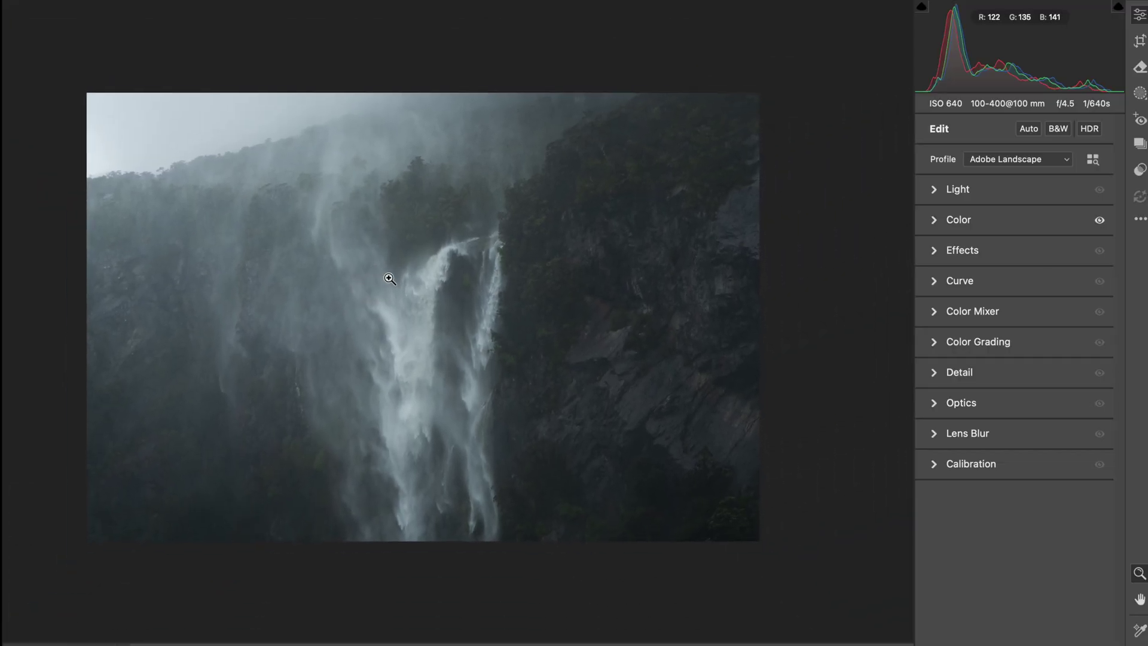
{"action": "key", "text": "k"}
{"action": "scroll", "coordinate": [985, 526], "scroll_direction": "down", "scroll_amount": 5}
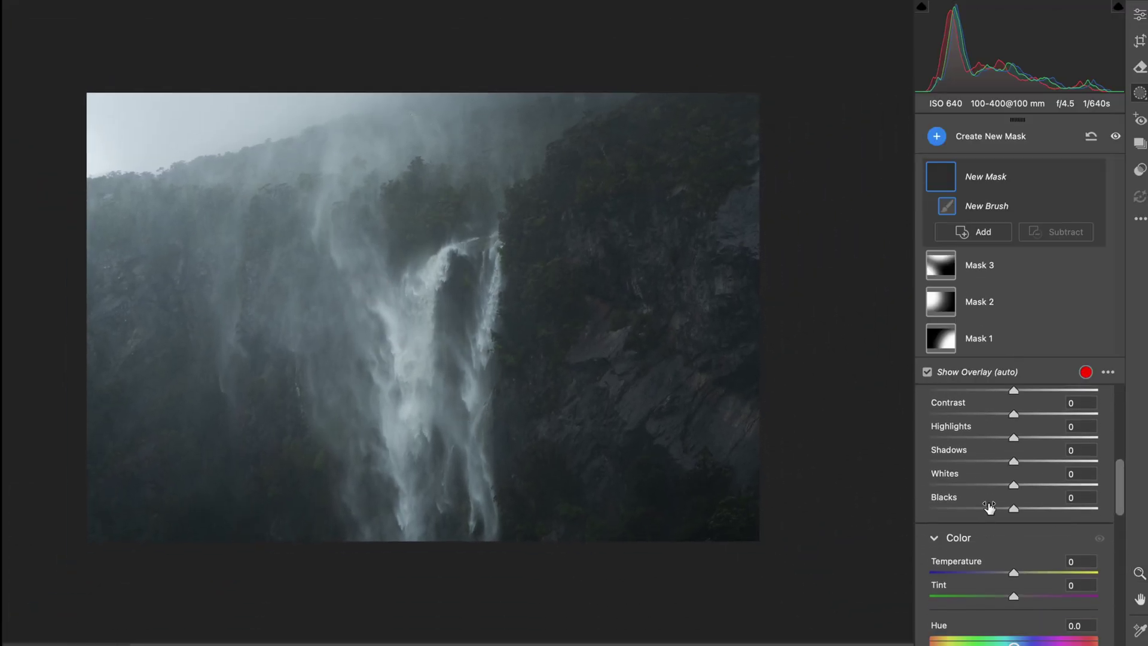
{"action": "left_click_drag", "start_coordinate": [1037, 489], "coordinate": [1039, 488]}
{"action": "left_click_drag", "start_coordinate": [346, 239], "coordinate": [326, 226]}
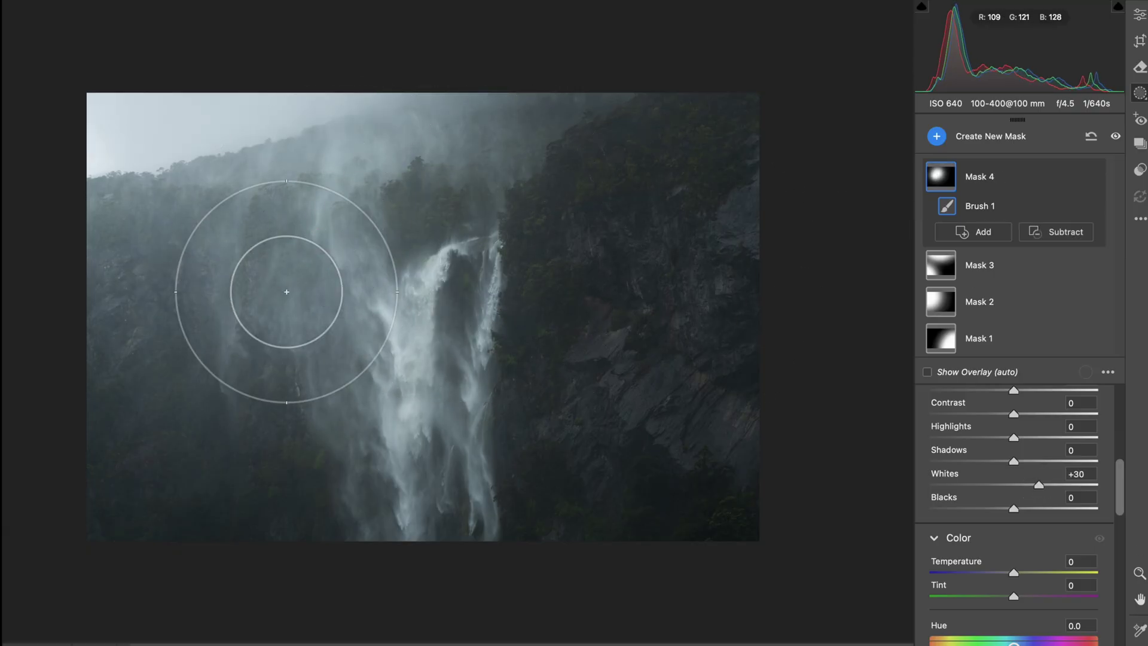
{"action": "mouse_move", "coordinate": [287, 292]}
{"action": "left_mouse_down"}
{"action": "mouse_move", "coordinate": [353, 216]}
{"action": "mouse_move", "coordinate": [429, 185]}
{"action": "mouse_move", "coordinate": [272, 286]}
{"action": "mouse_move", "coordinate": [188, 287]}
{"action": "mouse_move", "coordinate": [292, 356]}
{"action": "left_mouse_up"}
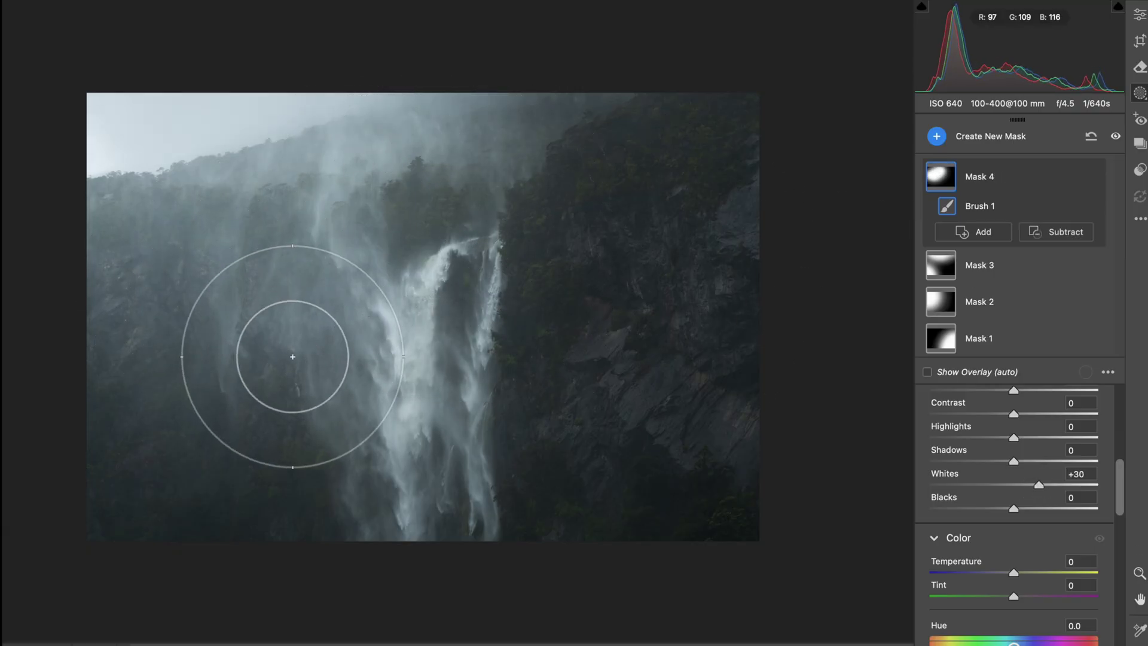
- Compare the photo with and without the mist's whites mask, leaving the mask visible
{"action": "left_click", "coordinate": [1093, 176]}
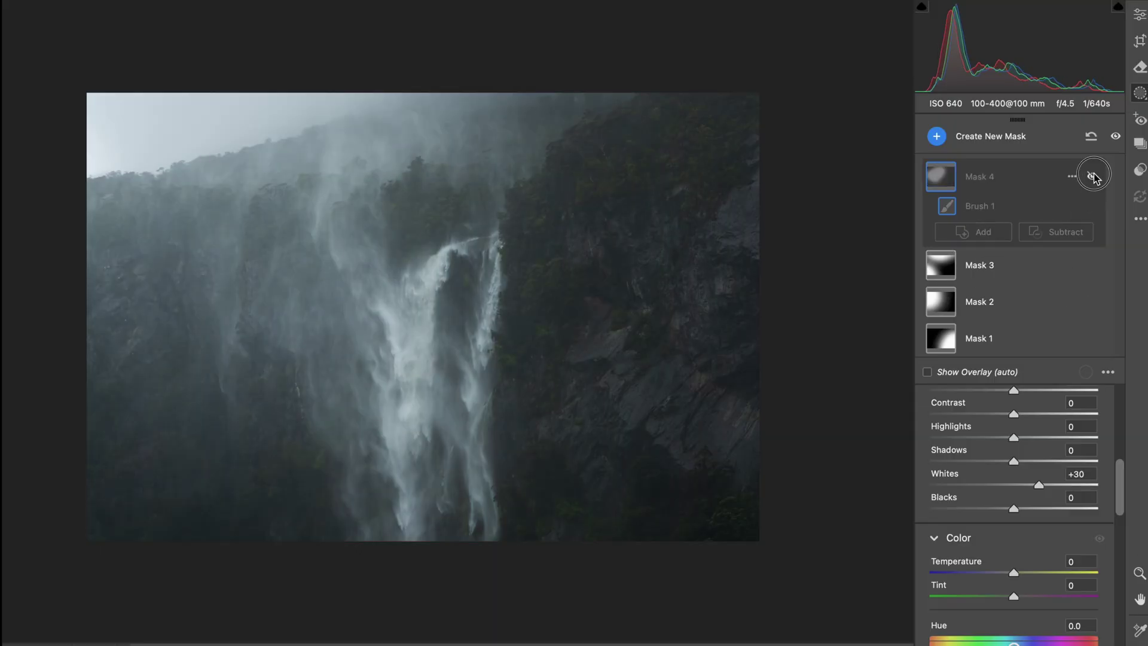
{"action": "left_click", "coordinate": [1092, 177]}
{"action": "left_click", "coordinate": [1092, 177]}
{"action": "left_click", "coordinate": [1092, 176]}
{"action": "left_click", "coordinate": [1092, 177]}
{"action": "left_click", "coordinate": [1092, 177]}
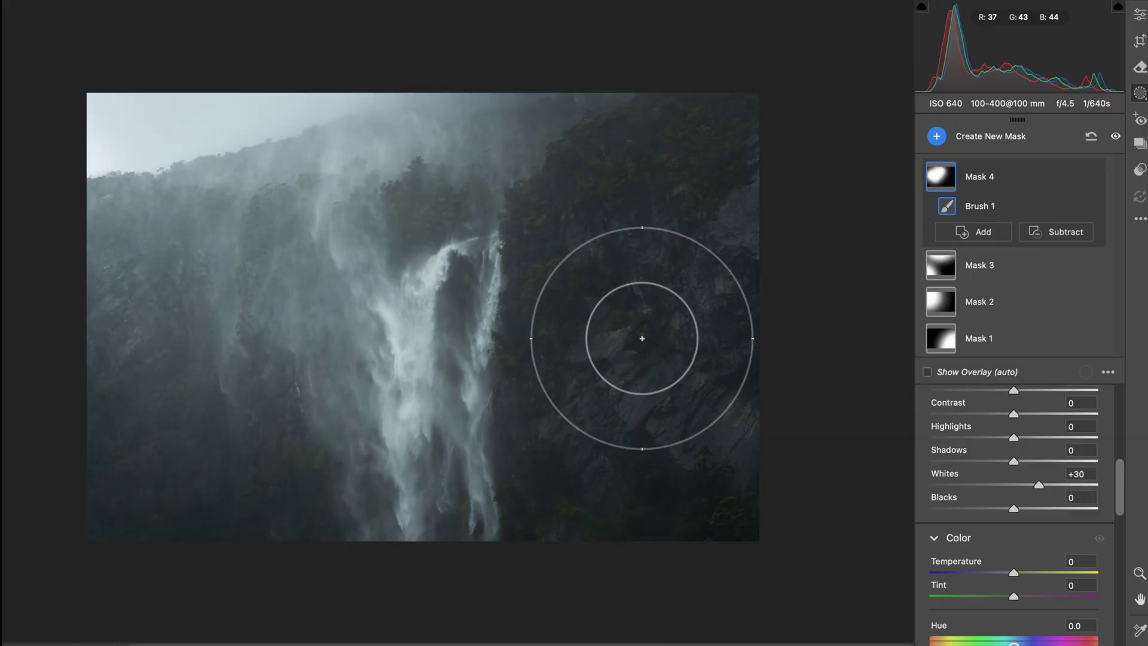
- Create a brush mask over the photo's upper-left edge and set its exposure to +0.50
{"action": "key", "text": "k"}
{"action": "scroll", "coordinate": [1002, 634], "scroll_direction": "down", "scroll_amount": 3}
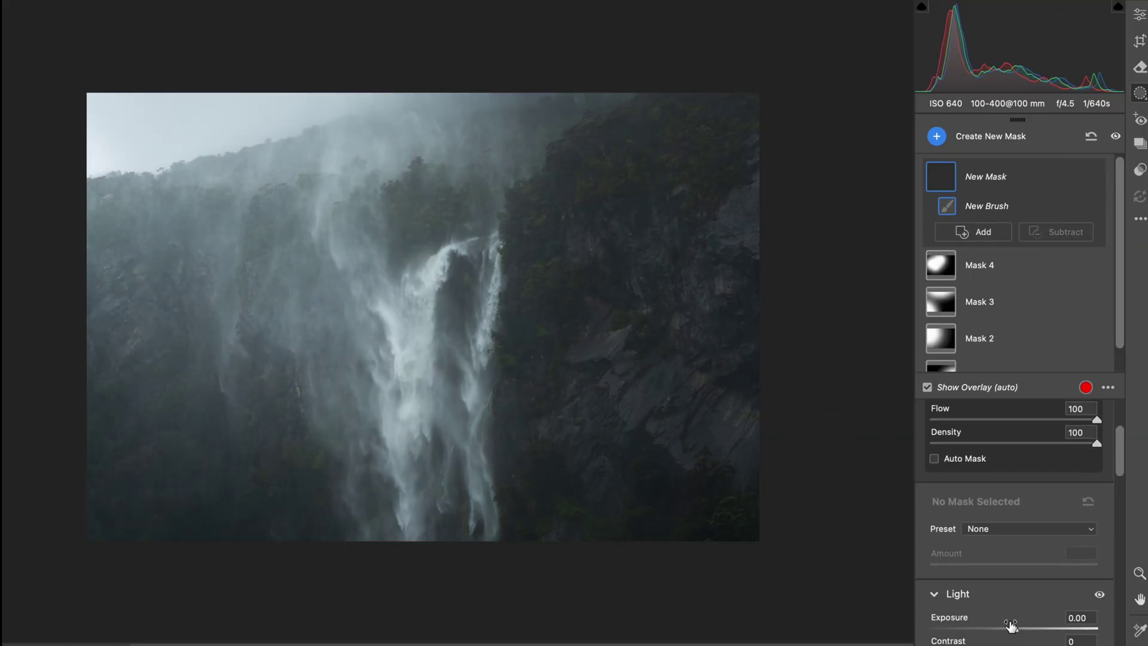
{"action": "left_click", "coordinate": [1033, 629]}
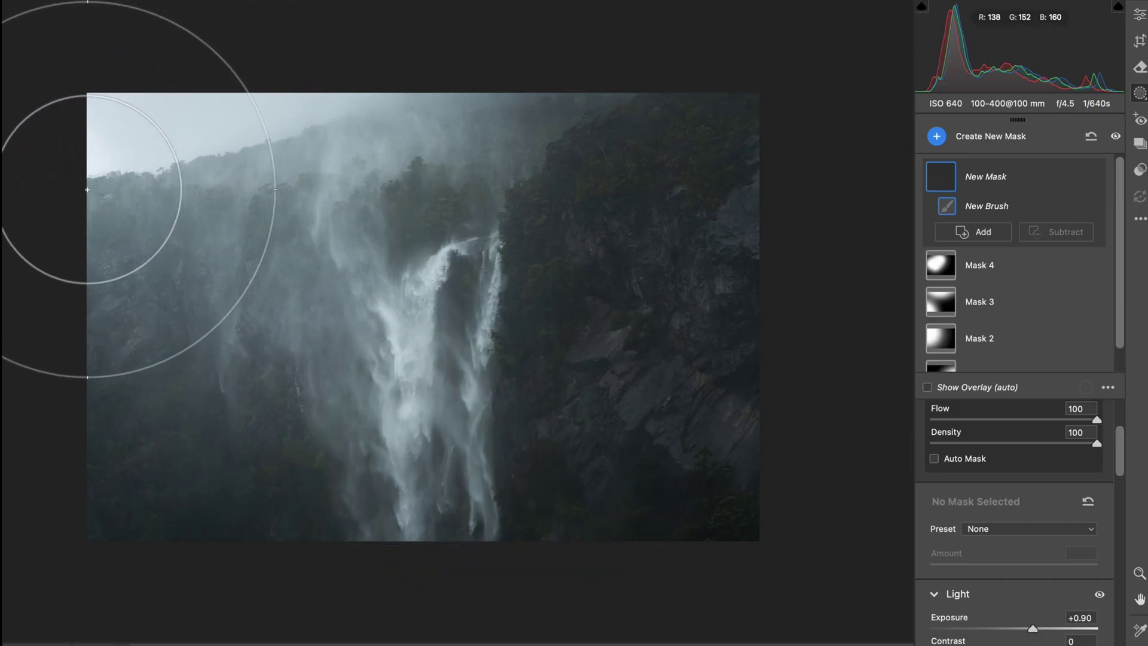
{"action": "left_click_drag", "start_coordinate": [65, 209], "coordinate": [98, 269]}
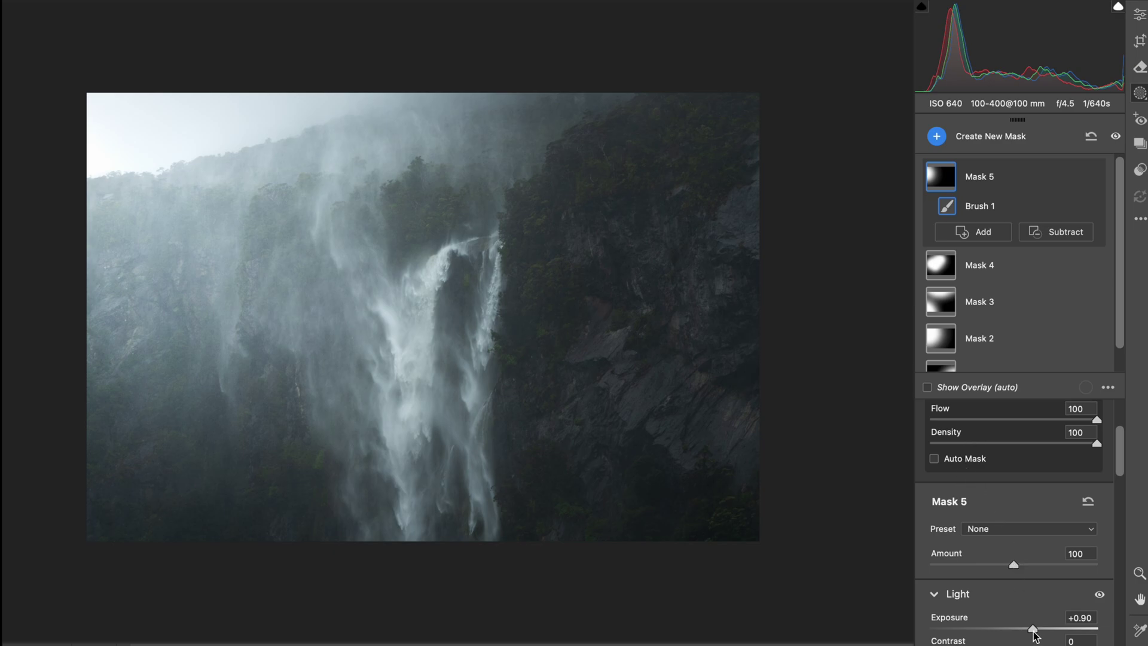
{"action": "left_click_drag", "start_coordinate": [1033, 629], "coordinate": [1024, 629]}
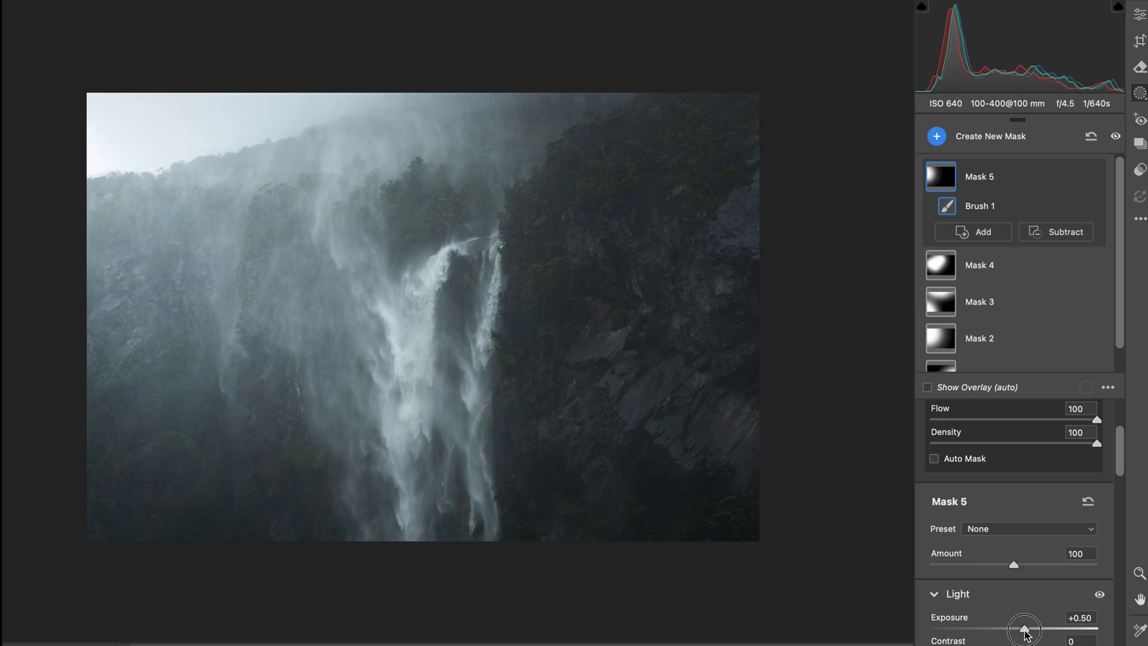
- Set the whole photo's temperature to 5550 and vibrance to +10, and fine-tune the tint
{"action": "left_click", "coordinate": [1142, 16]}
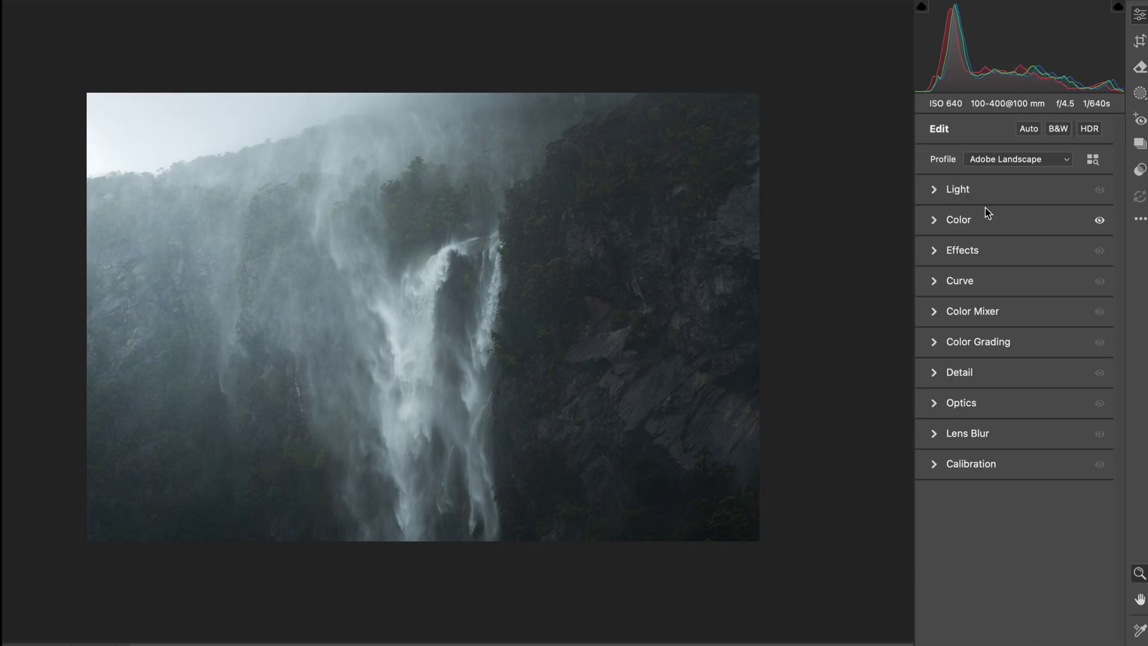
{"action": "left_click", "coordinate": [985, 225]}
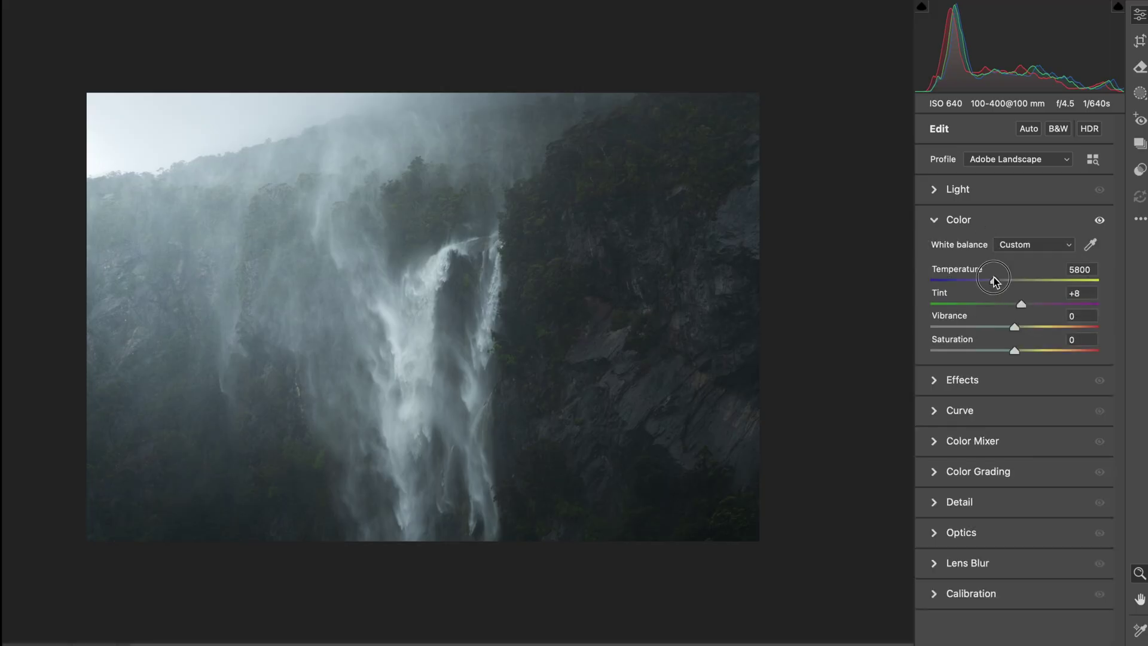
{"action": "left_click_drag", "start_coordinate": [994, 281], "coordinate": [990, 282]}
{"action": "left_click_drag", "start_coordinate": [1018, 325], "coordinate": [1023, 328]}
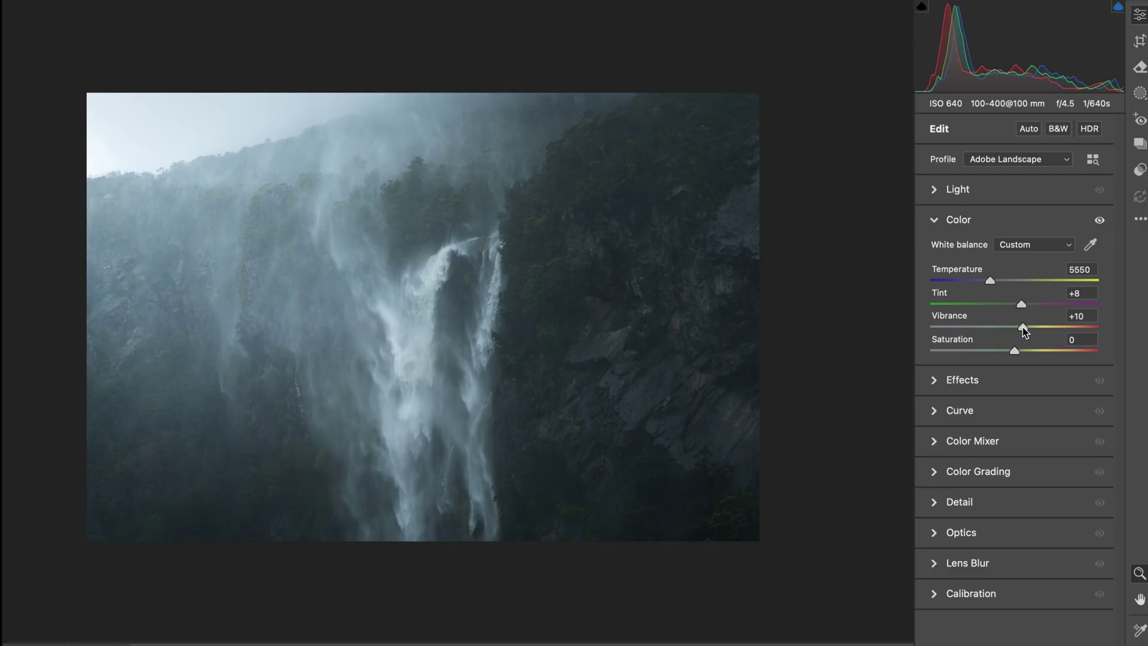
{"action": "left_click_drag", "start_coordinate": [1021, 304], "coordinate": [1022, 308]}
{"action": "left_click", "coordinate": [985, 224]}
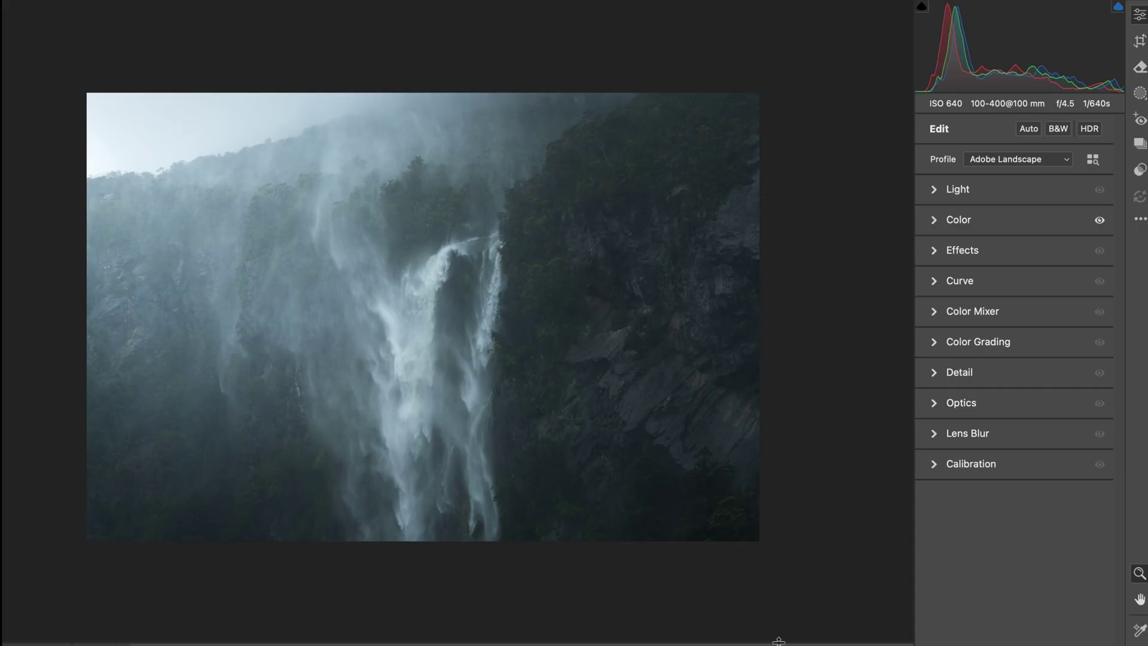
- Open the photo of the rocky river with the waterfall from the filmstrip and collapse the filmstrip
{"action": "left_click_drag", "start_coordinate": [779, 641], "coordinate": [793, 425]}
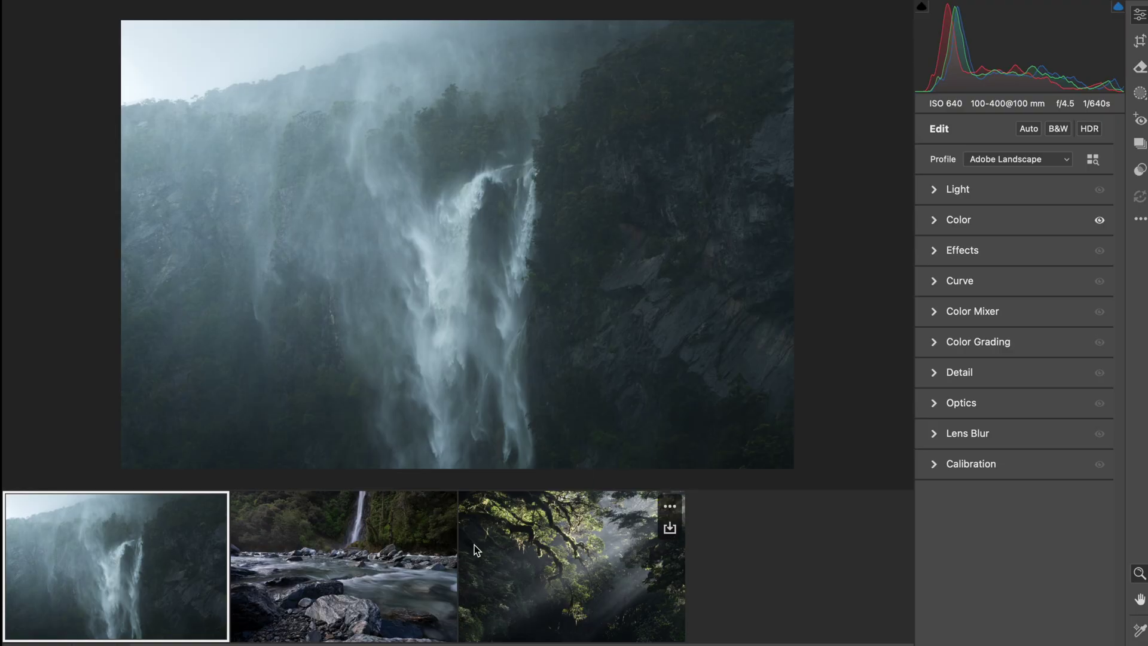
{"action": "left_click", "coordinate": [389, 527]}
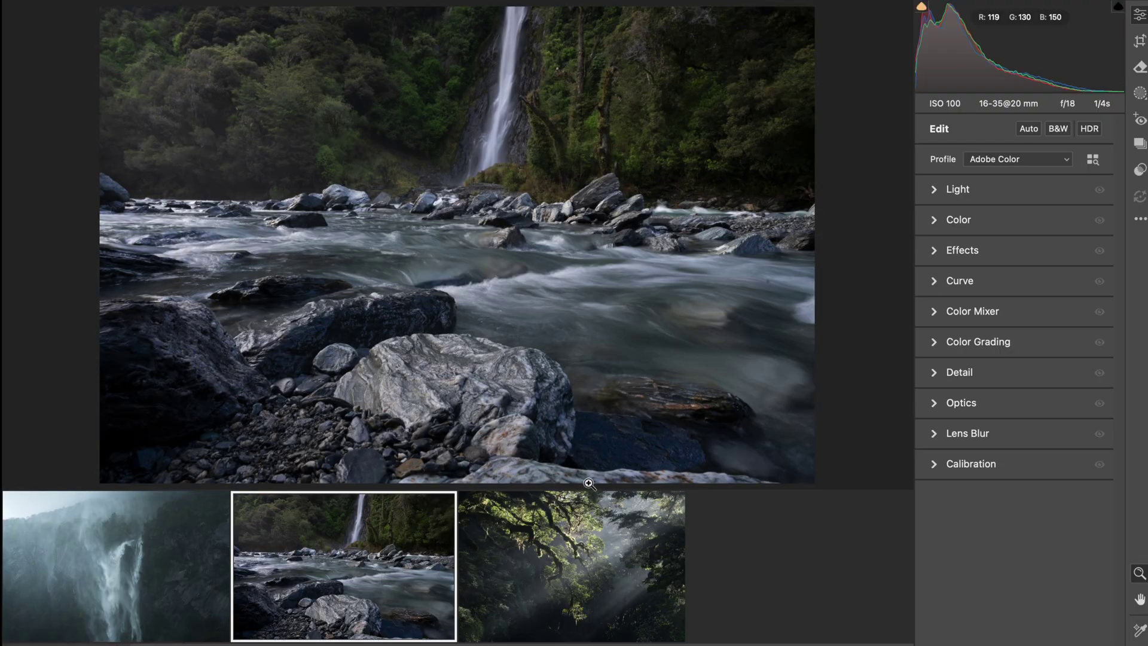
{"action": "left_click_drag", "start_coordinate": [589, 486], "coordinate": [584, 612]}
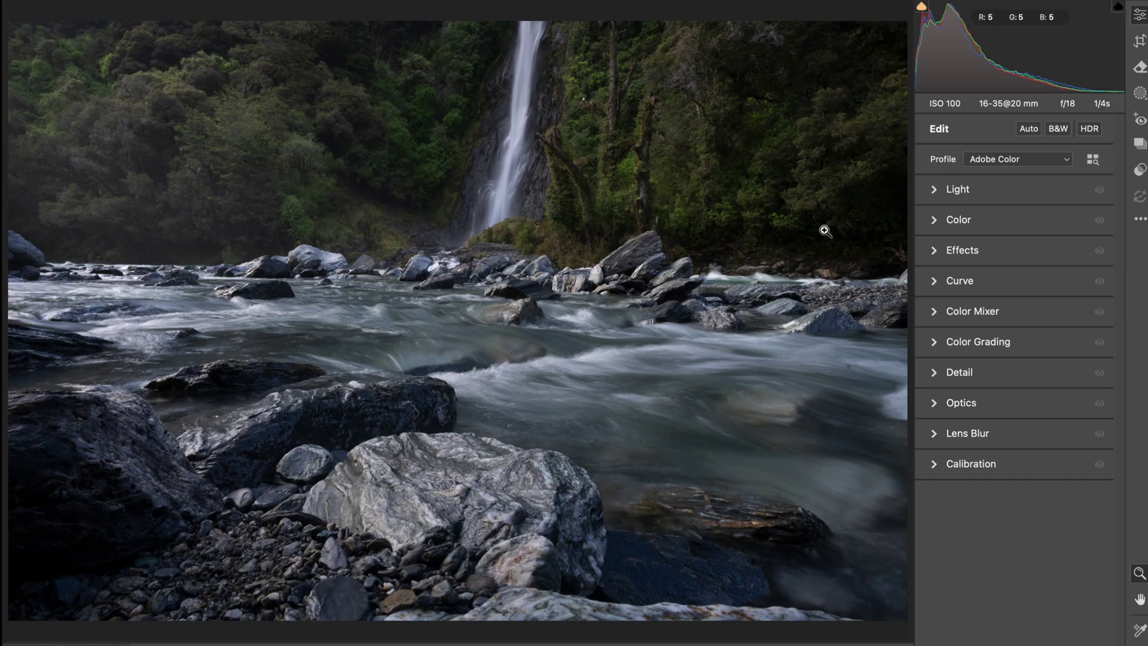
- Crop the river photo to 16 x 9, shift the image down inside the frame and straighten it by -0.40
{"action": "left_click", "coordinate": [1140, 40]}
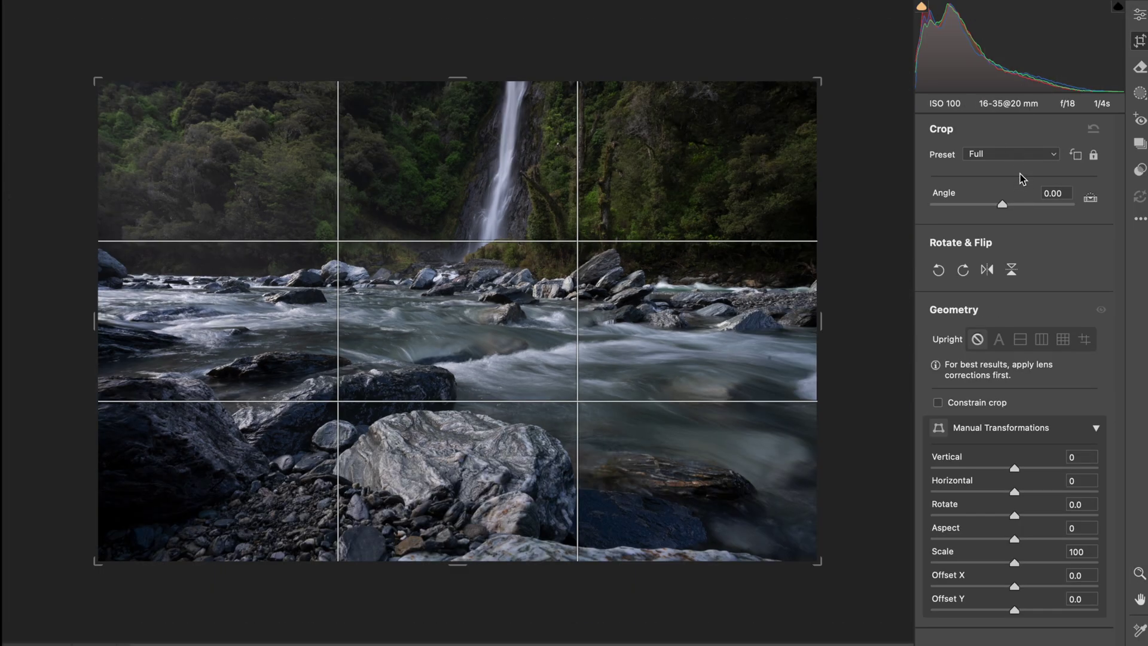
{"action": "left_click", "coordinate": [1023, 156]}
{"action": "left_click", "coordinate": [1013, 293]}
{"action": "left_click_drag", "start_coordinate": [703, 338], "coordinate": [702, 358]}
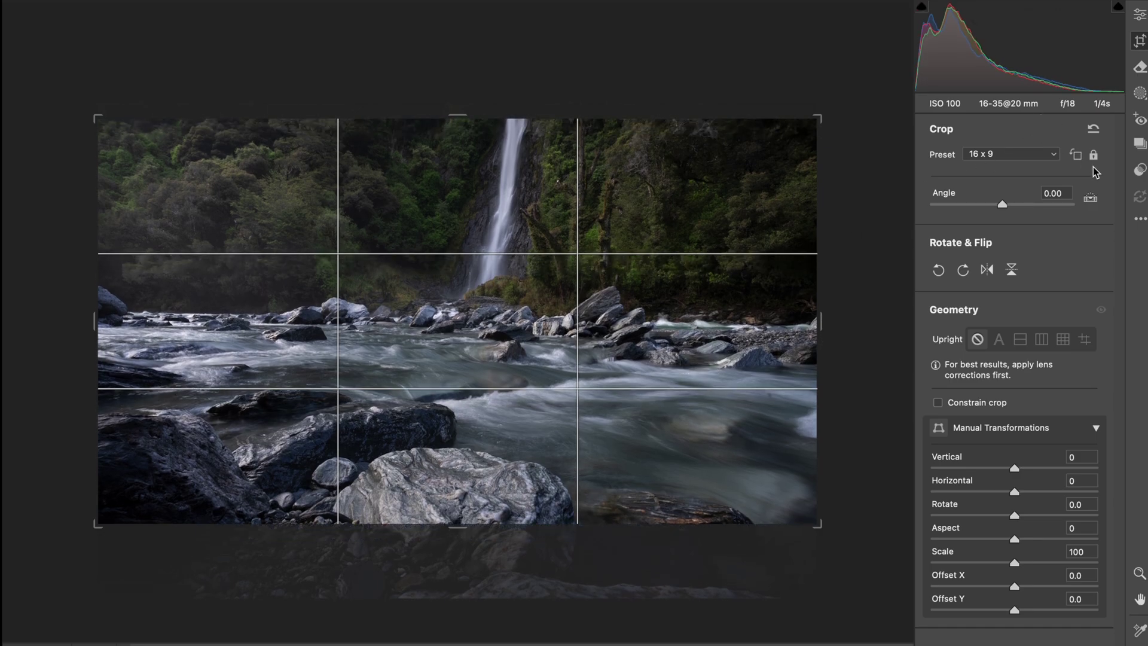
{"action": "left_click", "coordinate": [1066, 197]}
{"action": "left_click_drag", "start_coordinate": [937, 200], "coordinate": [931, 200]}
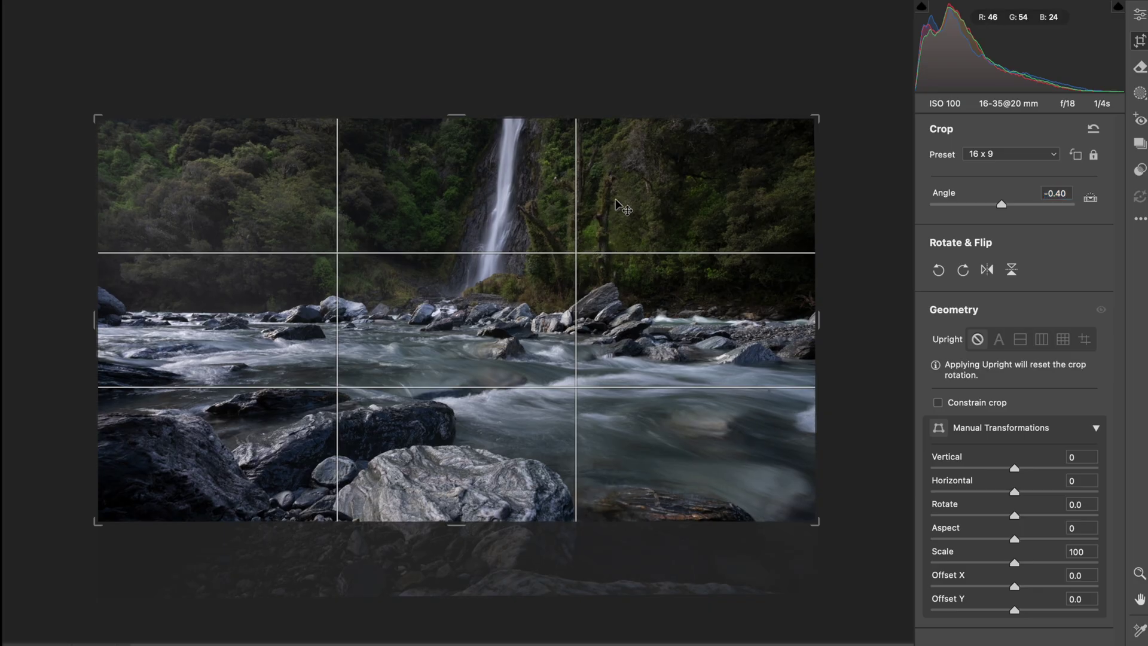
- Apply the crop and set the river photo's profile to Adobe Landscape
{"action": "left_click", "coordinate": [1141, 13]}
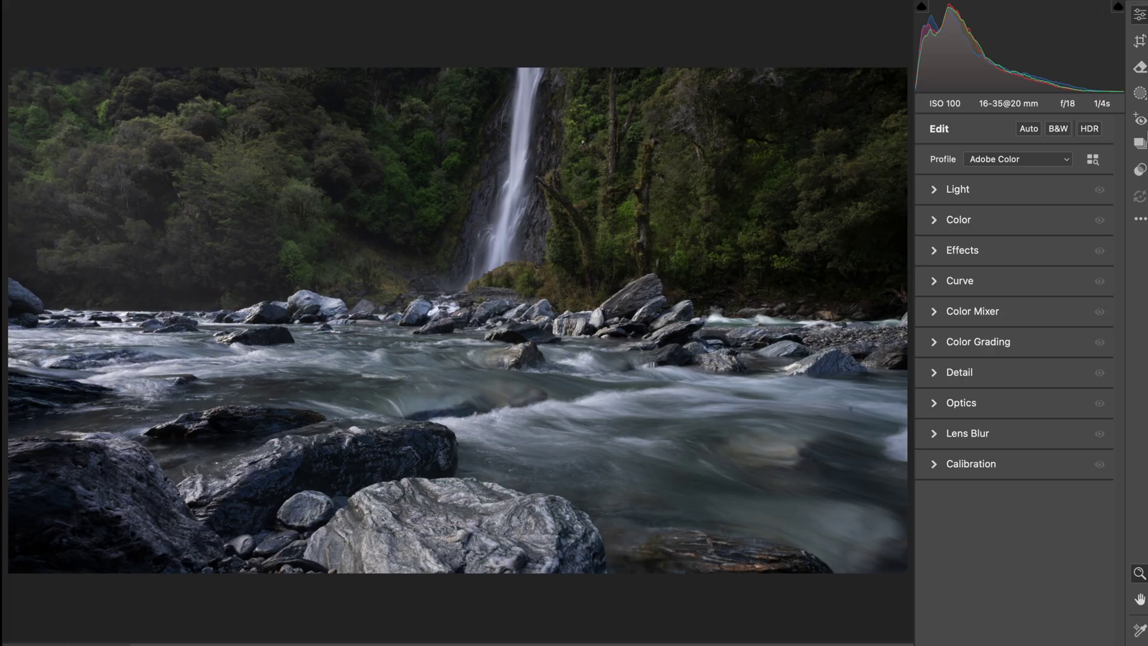
{"action": "left_click", "coordinate": [1039, 159]}
{"action": "left_click", "coordinate": [1039, 175]}
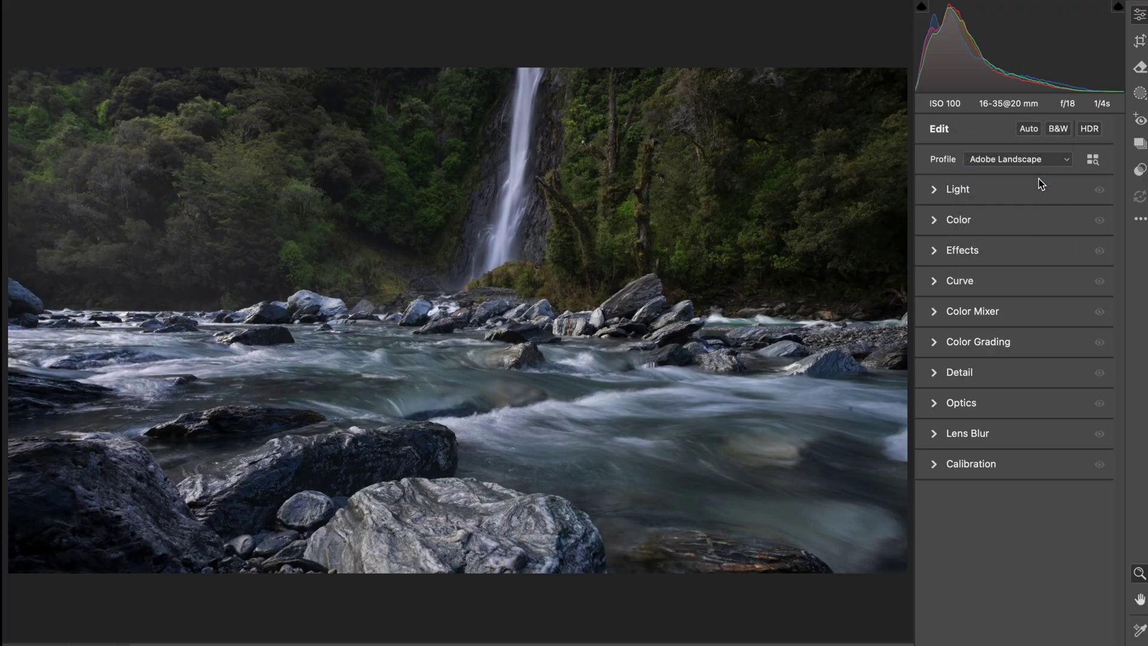
- Set the river photo's colour temperature to 5650, tint to +18 and vibrance to +10
{"action": "left_click", "coordinate": [987, 226]}
{"action": "left_click_drag", "start_coordinate": [994, 283], "coordinate": [993, 283]}
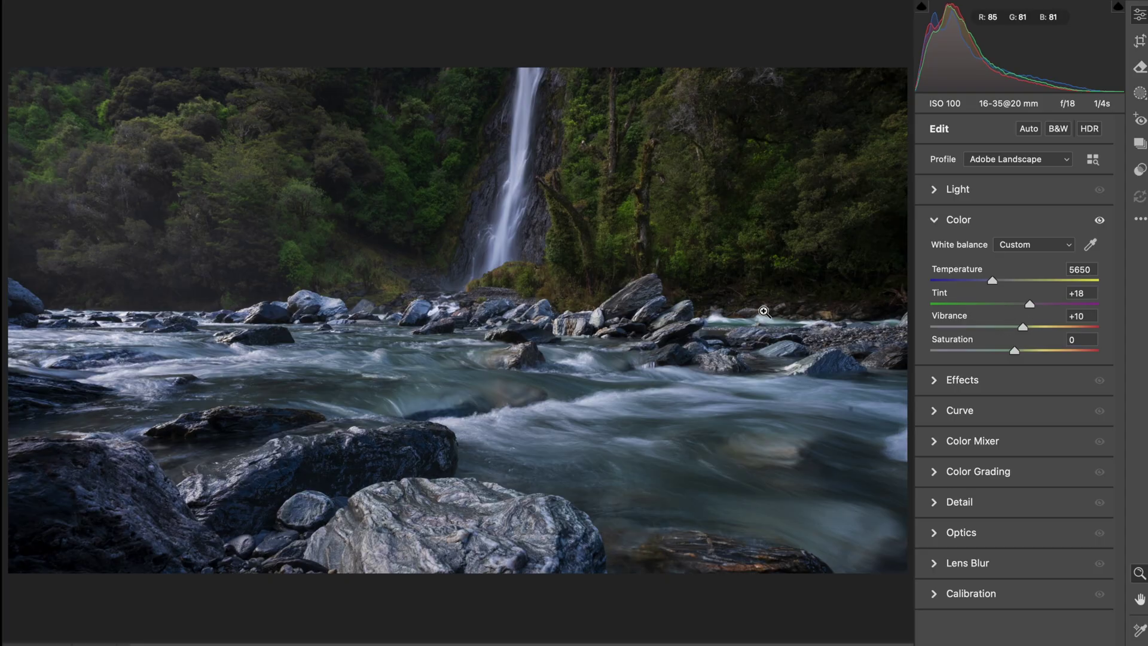
- Brush a new mask across the foreground rocks and water and set its contrast to +40
{"action": "key", "text": "k"}
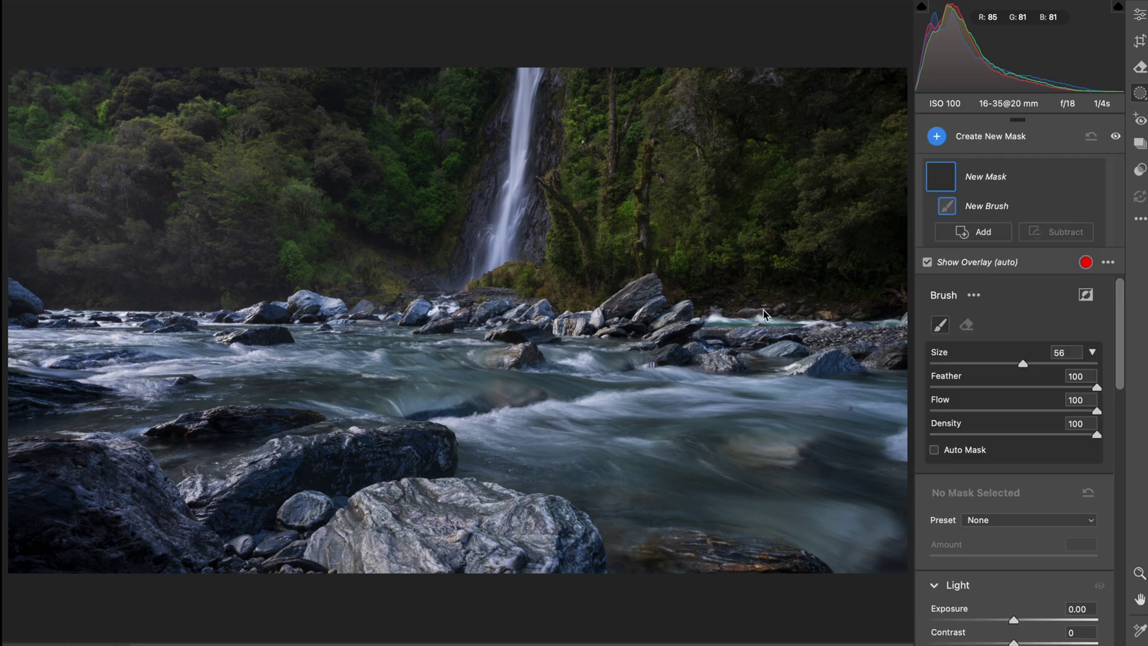
{"action": "scroll", "coordinate": [974, 497], "scroll_direction": "down", "scroll_amount": 4}
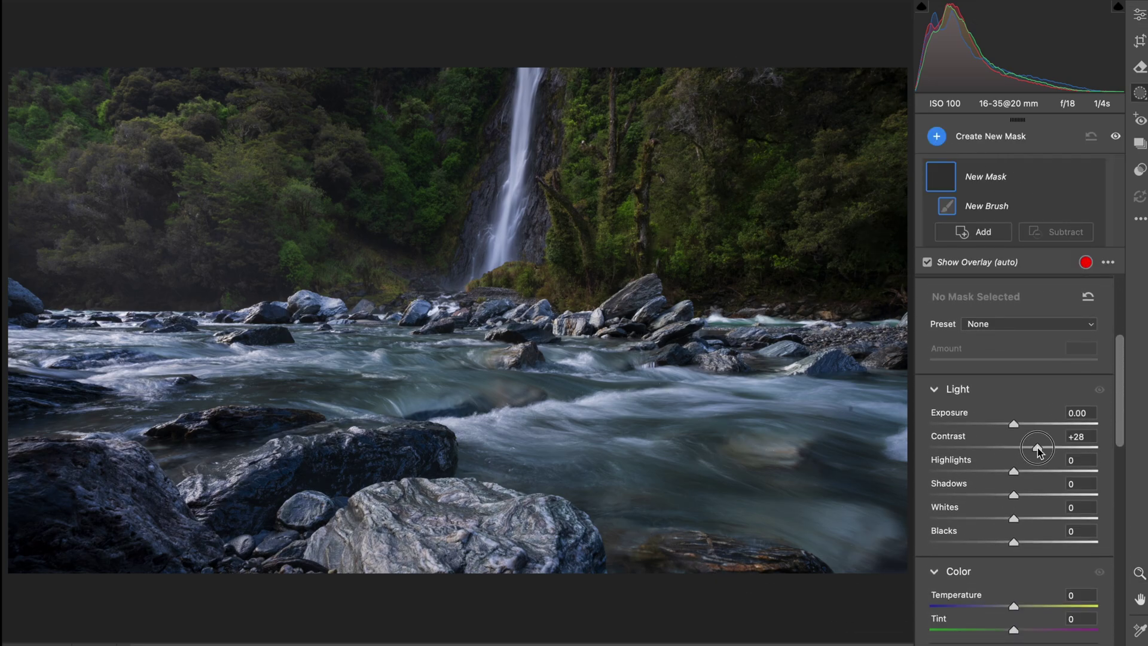
{"action": "key", "text": "o"}
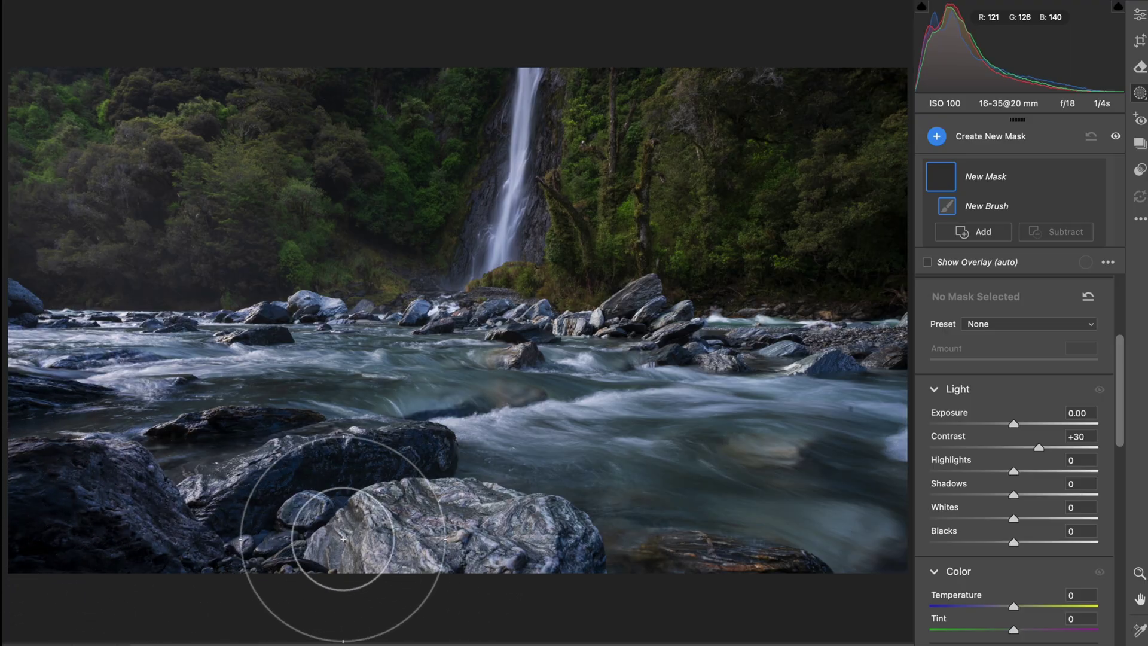
{"action": "mouse_move", "coordinate": [144, 460]}
{"action": "left_mouse_down"}
{"action": "mouse_move", "coordinate": [52, 474]}
{"action": "mouse_move", "coordinate": [96, 478]}
{"action": "left_mouse_up"}
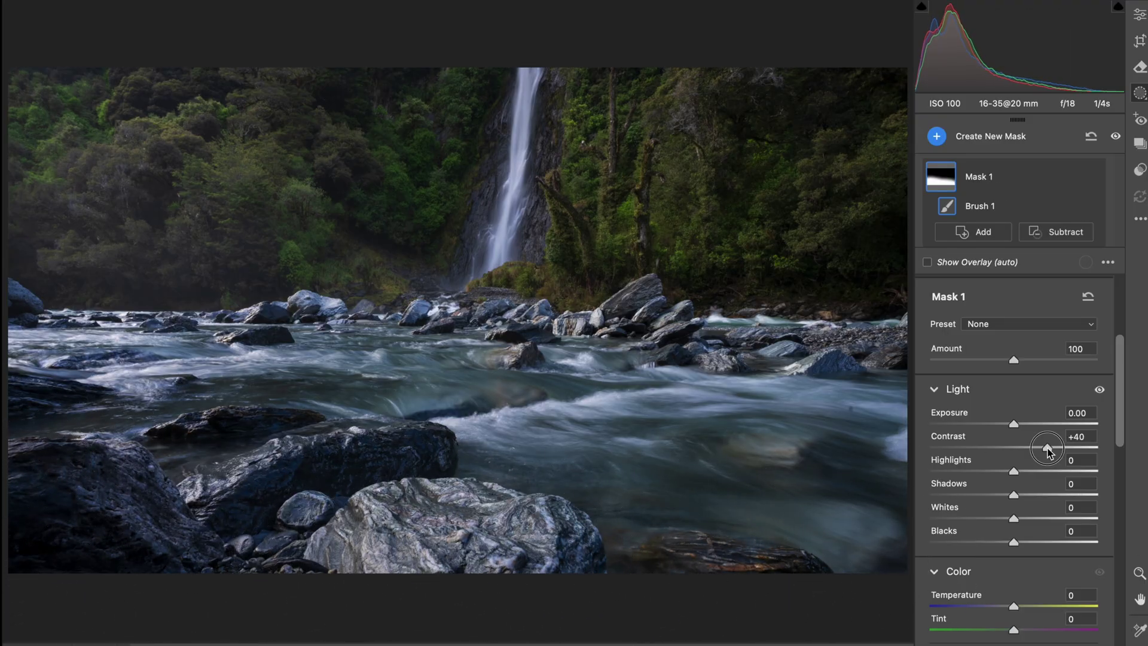
- Brush a new mask over the forest around the waterfall with shadows +15 and blacks +5
{"action": "key", "text": "k"}
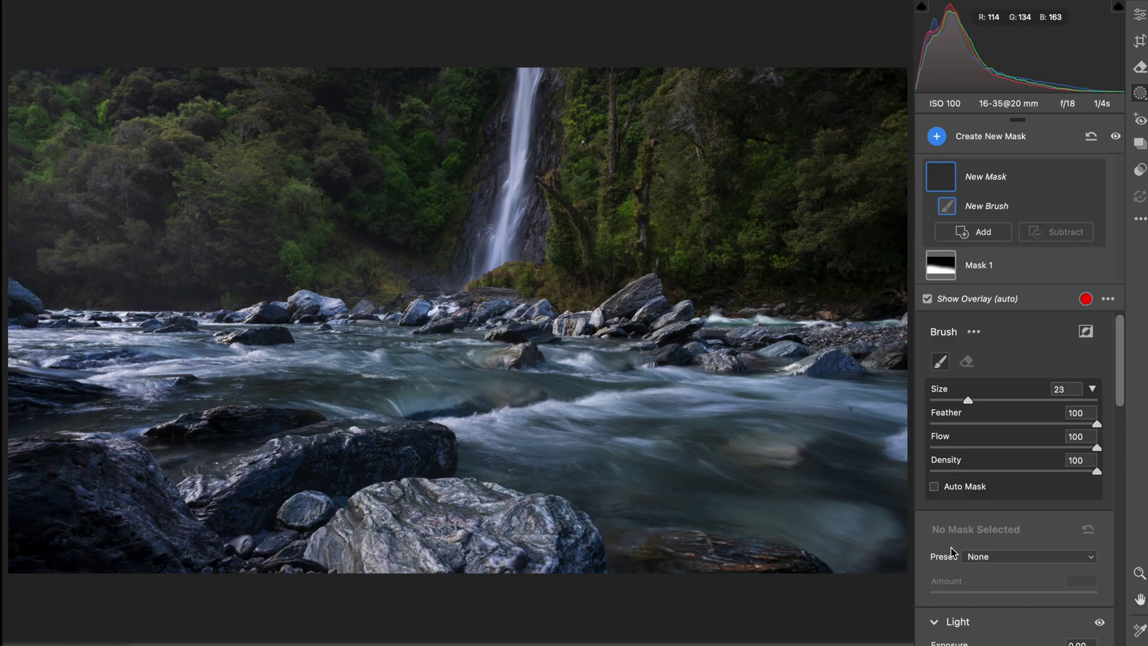
{"action": "scroll", "coordinate": [1010, 518], "scroll_direction": "down", "scroll_amount": 1}
{"action": "scroll", "coordinate": [1011, 518], "scroll_direction": "down", "scroll_amount": 3}
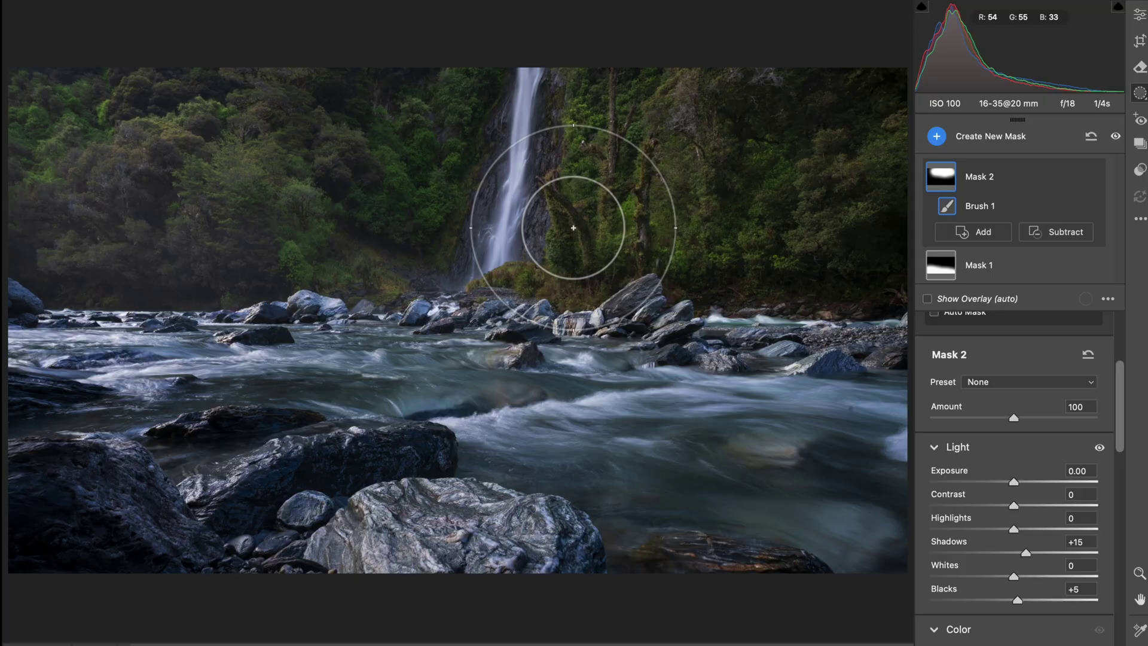
- Add a brush mask with one large soft dab above the waterfall, set its exposure to +0.90 and toggle the mask's visibility to compare
{"action": "key", "text": "b"}
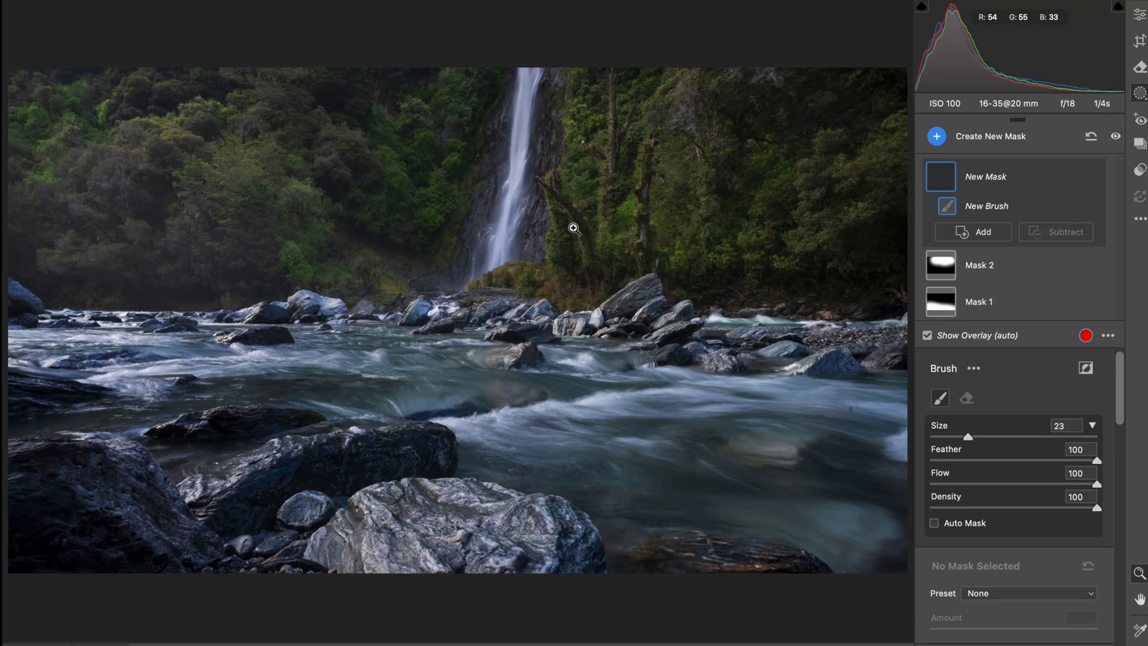
{"action": "key", "text": "ctrl+minus"}
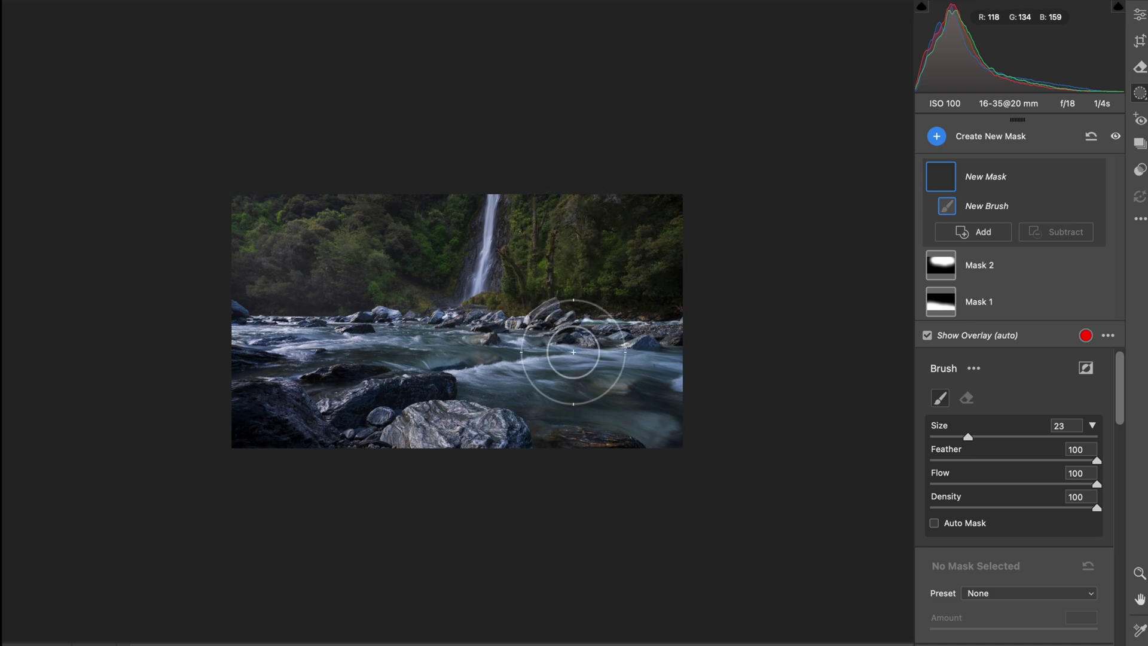
{"action": "scroll", "coordinate": [576, 350], "scroll_direction": "up", "scroll_amount": 5}
{"action": "scroll", "coordinate": [1023, 502], "scroll_direction": "down", "scroll_amount": 5}
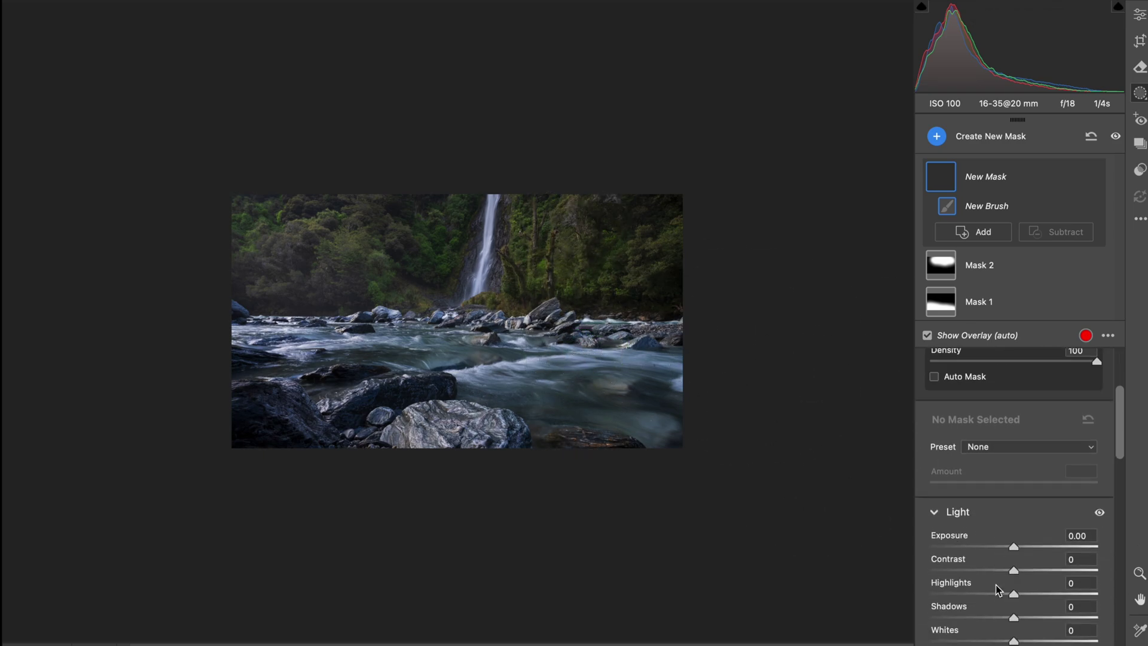
{"action": "key", "text": "o"}
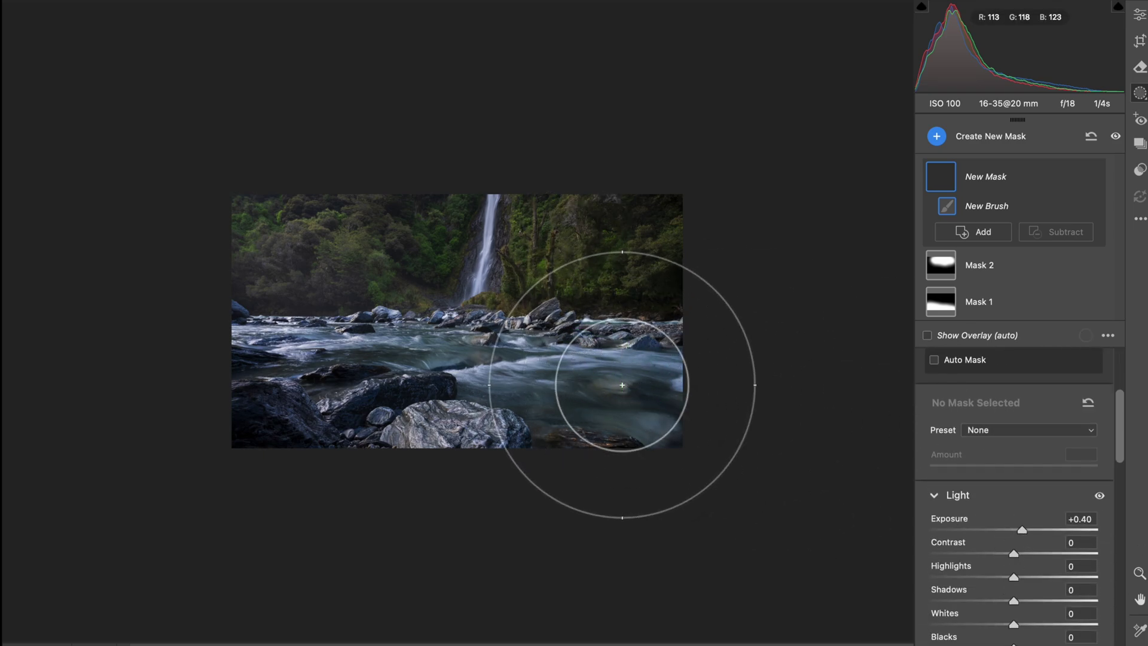
{"action": "left_click", "coordinate": [472, 165]}
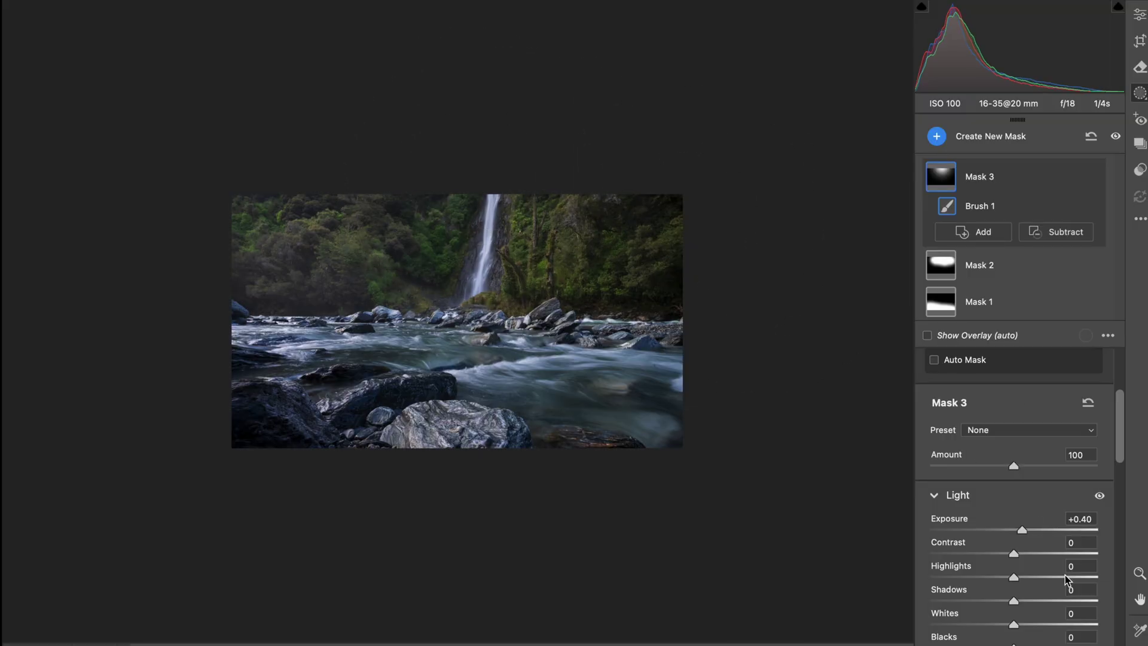
{"action": "left_click_drag", "start_coordinate": [1032, 529], "coordinate": [1028, 529]}
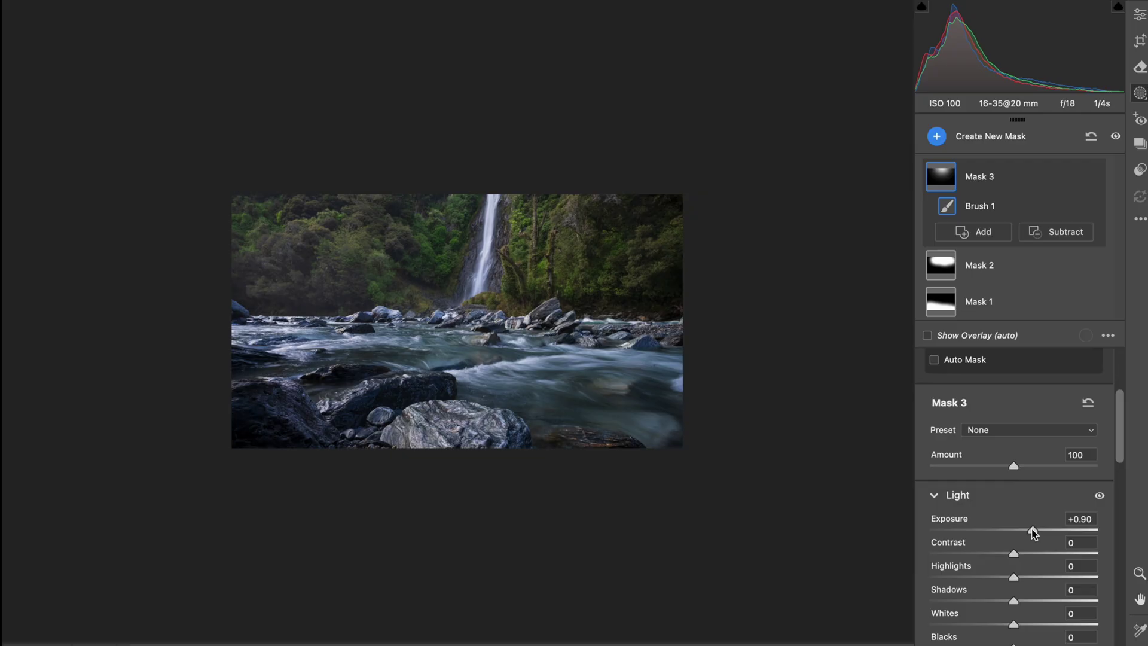
{"action": "left_click_drag", "start_coordinate": [1032, 530], "coordinate": [1035, 531]}
{"action": "key", "text": "super+0"}
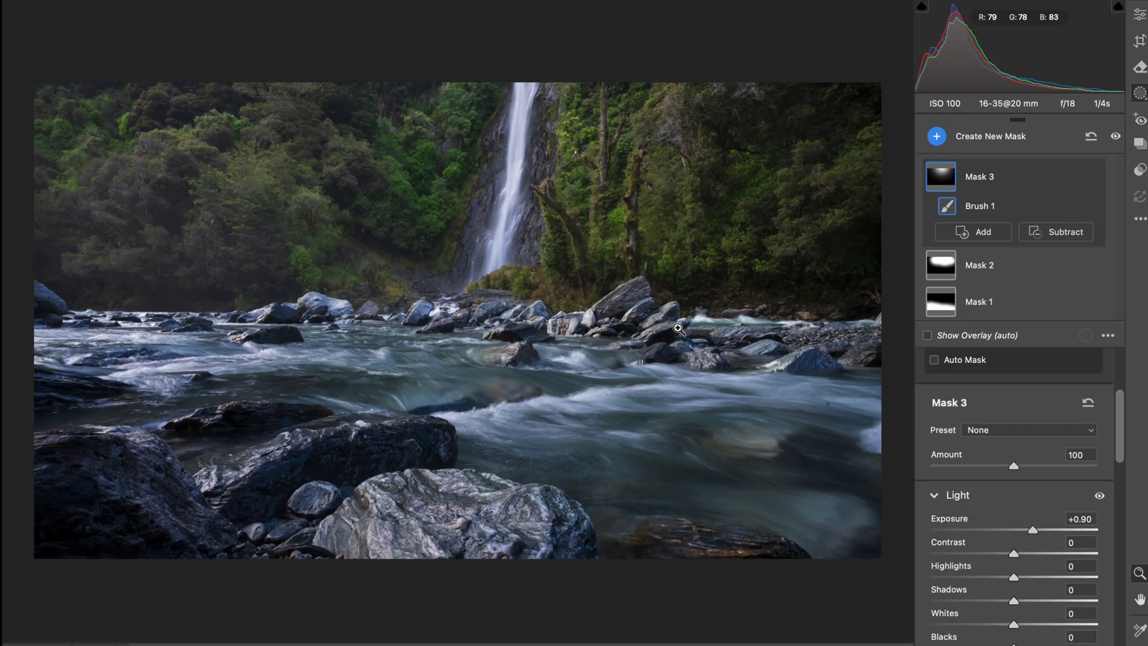
{"action": "left_click", "coordinate": [1093, 177]}
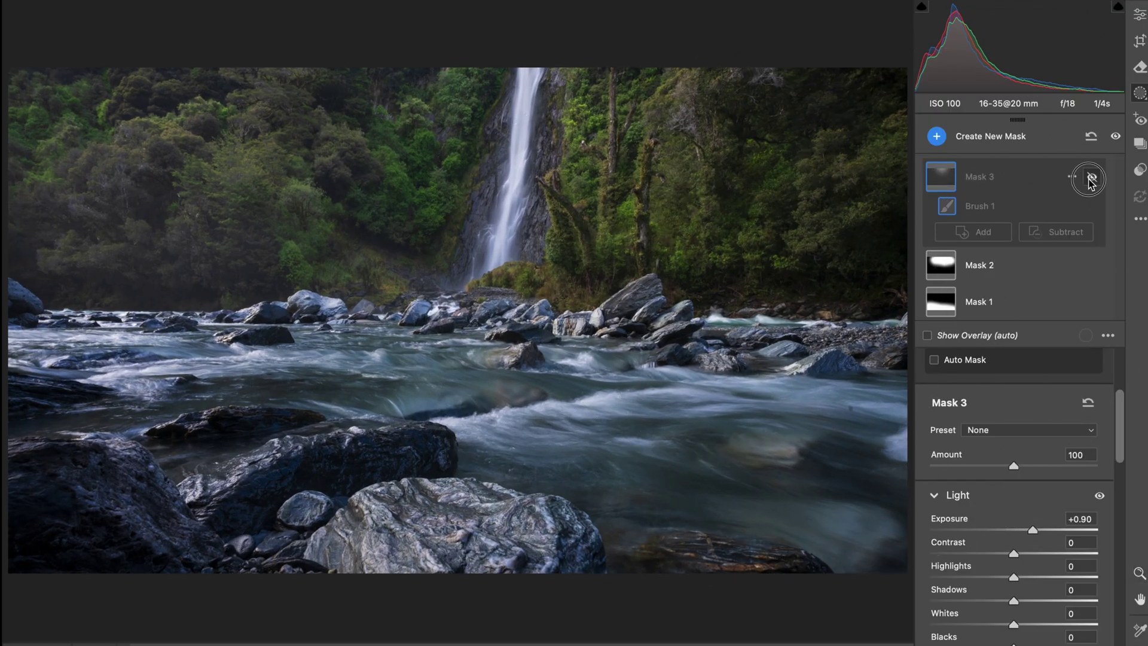
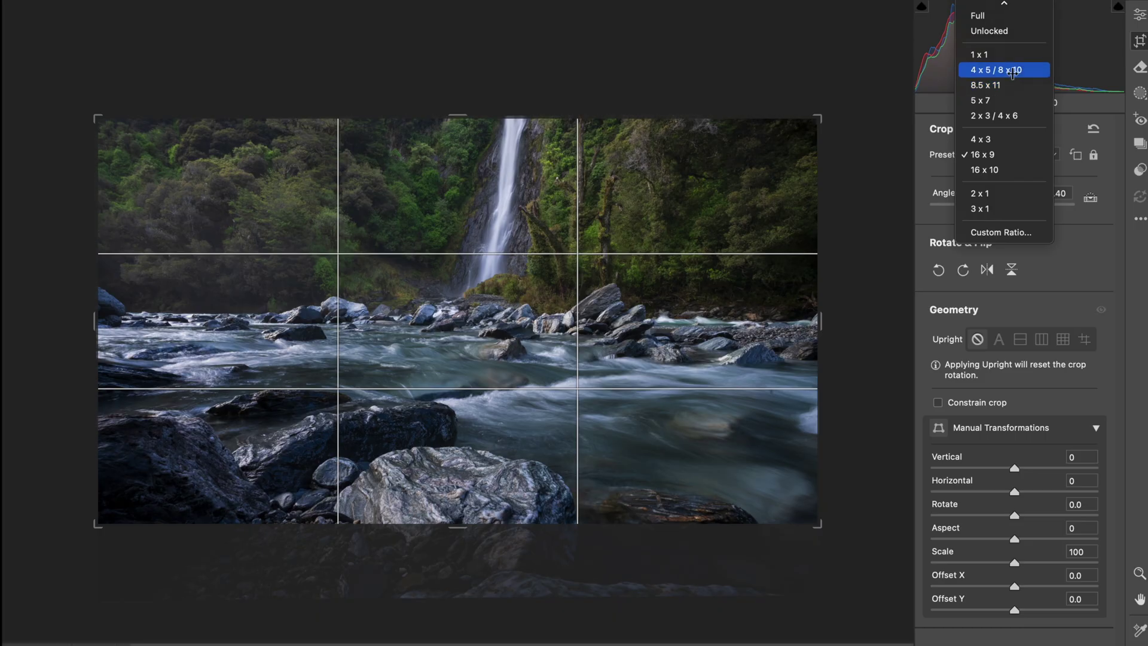
- Try the 4 x 5 / 8 x 10 crop ratio on the river photo and return to 16 x 9
{"action": "left_click", "coordinate": [1011, 70]}
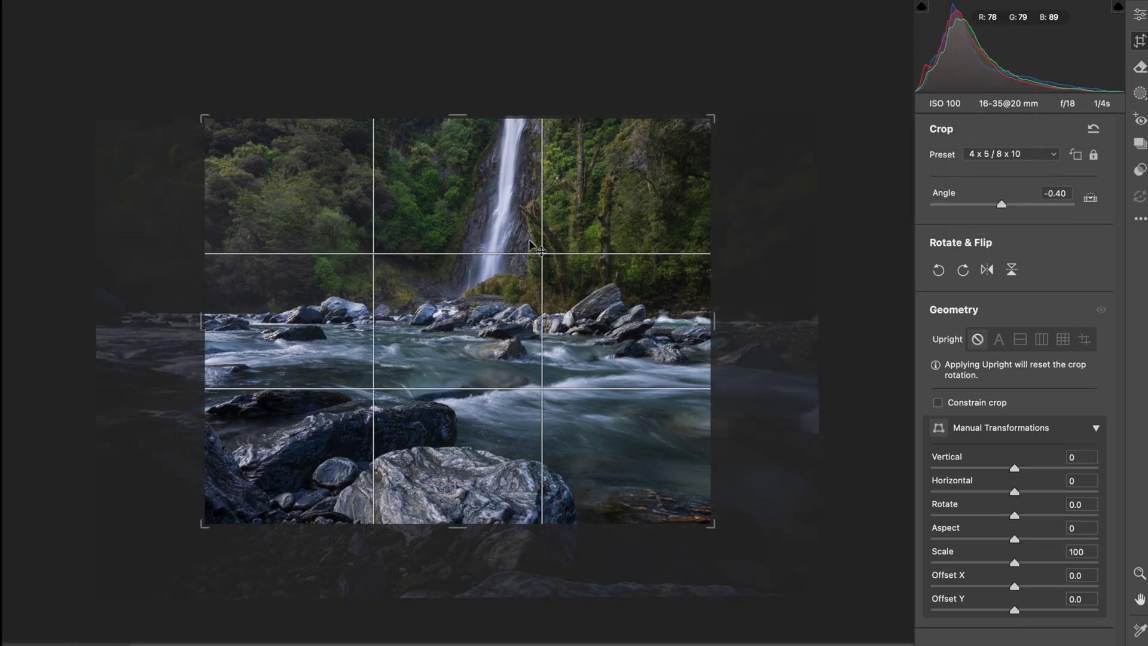
{"action": "left_click", "coordinate": [1030, 157]}
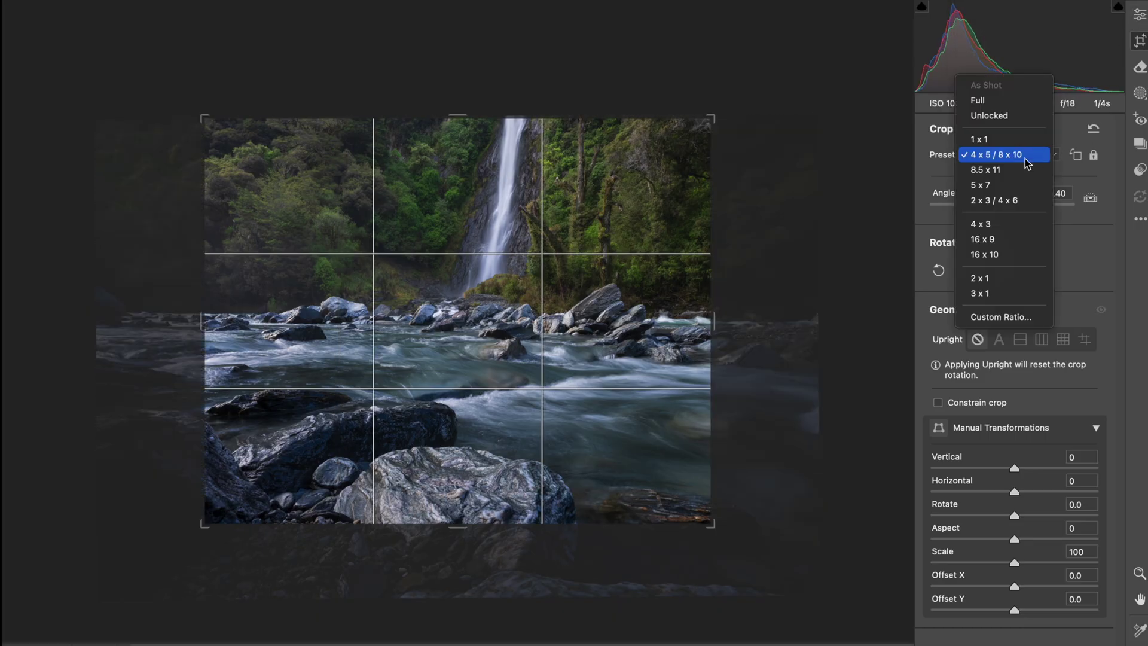
{"action": "left_click", "coordinate": [1005, 241]}
- Resize the 16 x 9 crop frame from its corners and shift the photo so the waterfall sits just right of centre
{"action": "left_click_drag", "start_coordinate": [200, 179], "coordinate": [154, 126]}
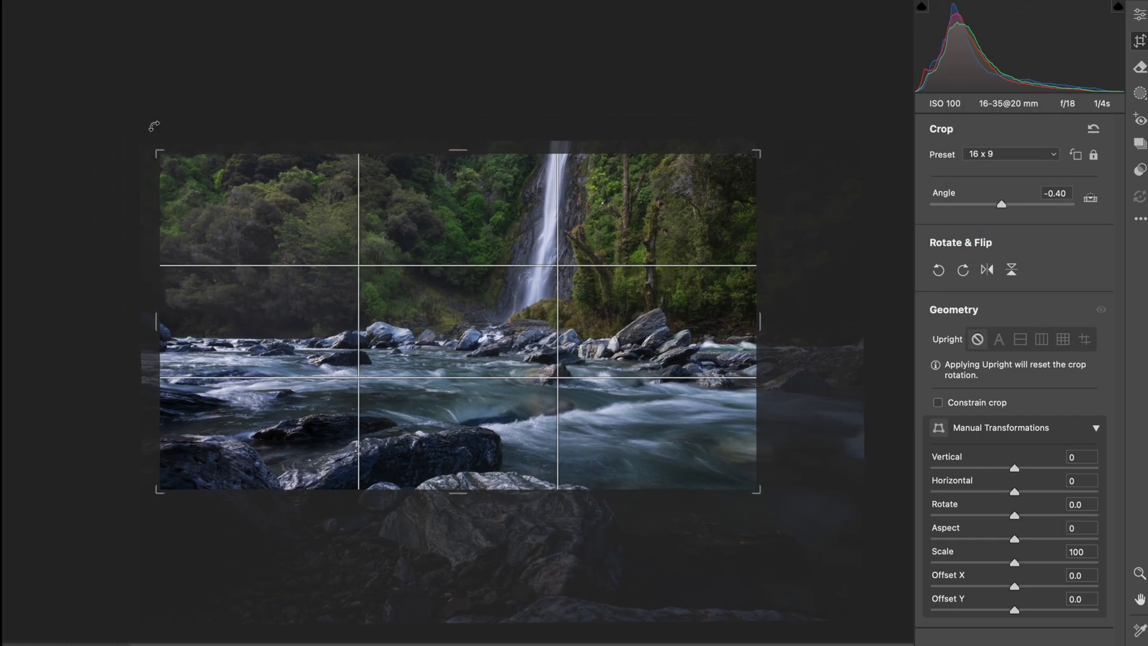
{"action": "left_click_drag", "start_coordinate": [757, 497], "coordinate": [799, 512]}
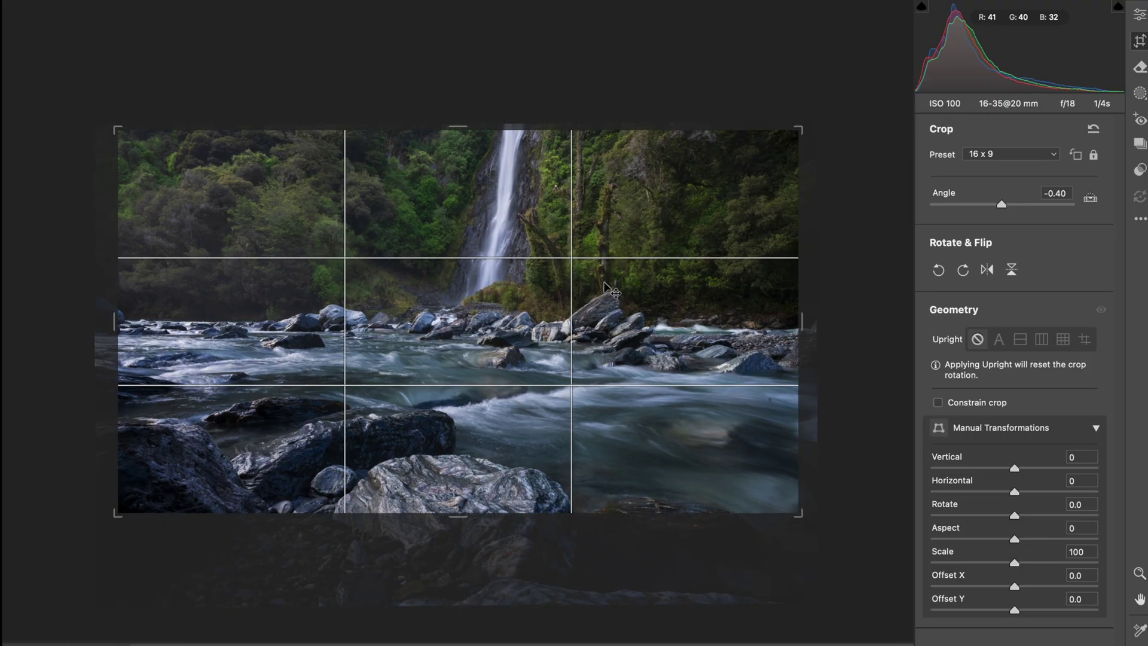
{"action": "left_click_drag", "start_coordinate": [802, 514], "coordinate": [835, 538]}
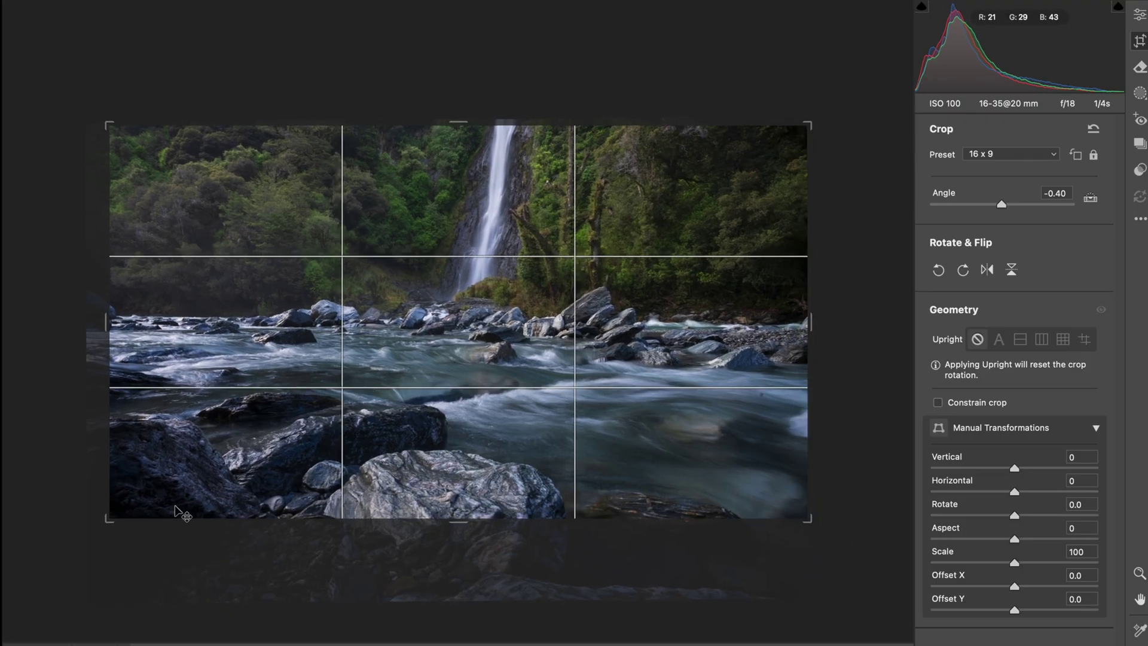
{"action": "left_click_drag", "start_coordinate": [108, 518], "coordinate": [114, 515]}
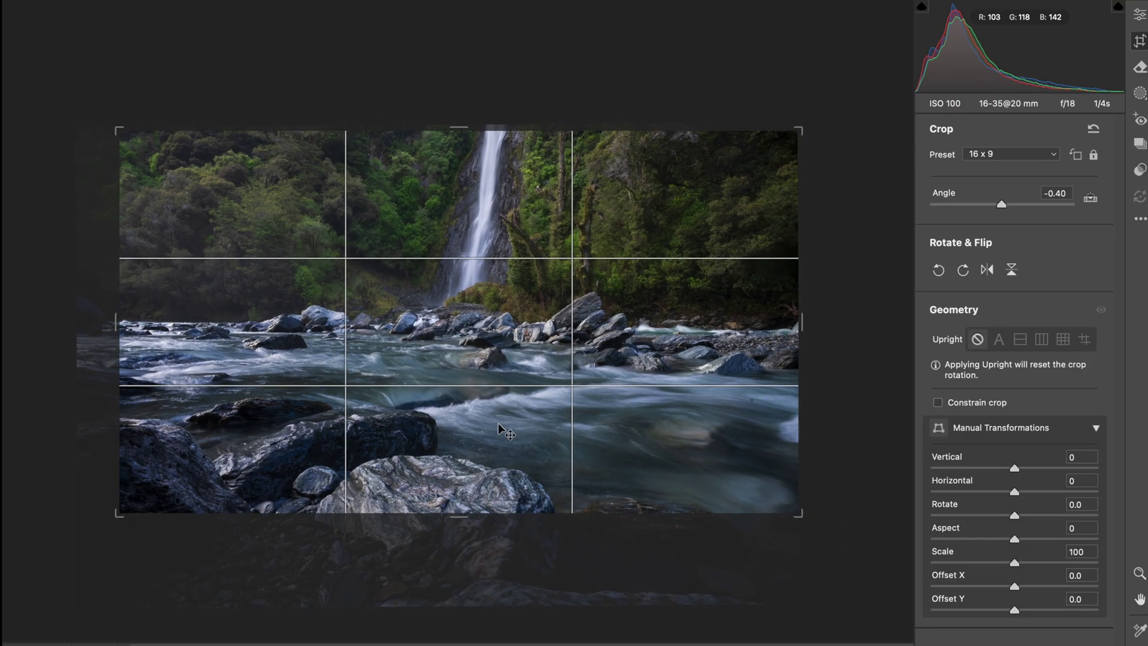
{"action": "left_click_drag", "start_coordinate": [503, 429], "coordinate": [508, 434]}
{"action": "left_click_drag", "start_coordinate": [797, 510], "coordinate": [797, 510]}
{"action": "left_click", "coordinate": [114, 523]}
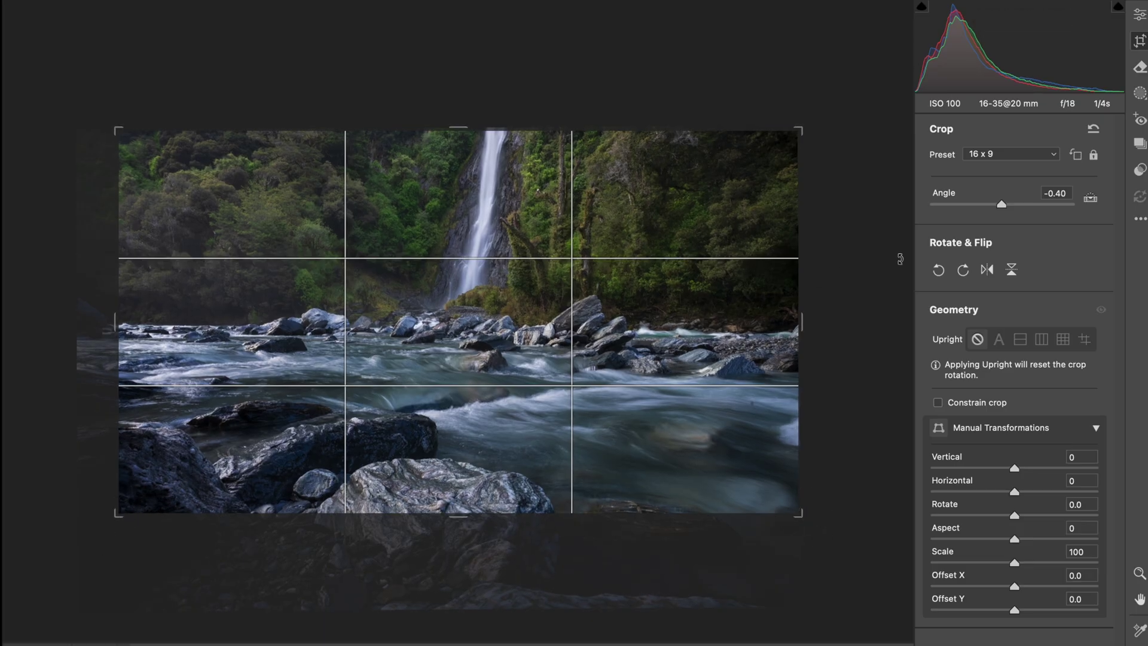
- Change the crop to 4 x 5 / 8 x 10, enlarge and reposition it to include more foreground rock, and apply it
{"action": "left_click", "coordinate": [1030, 157]}
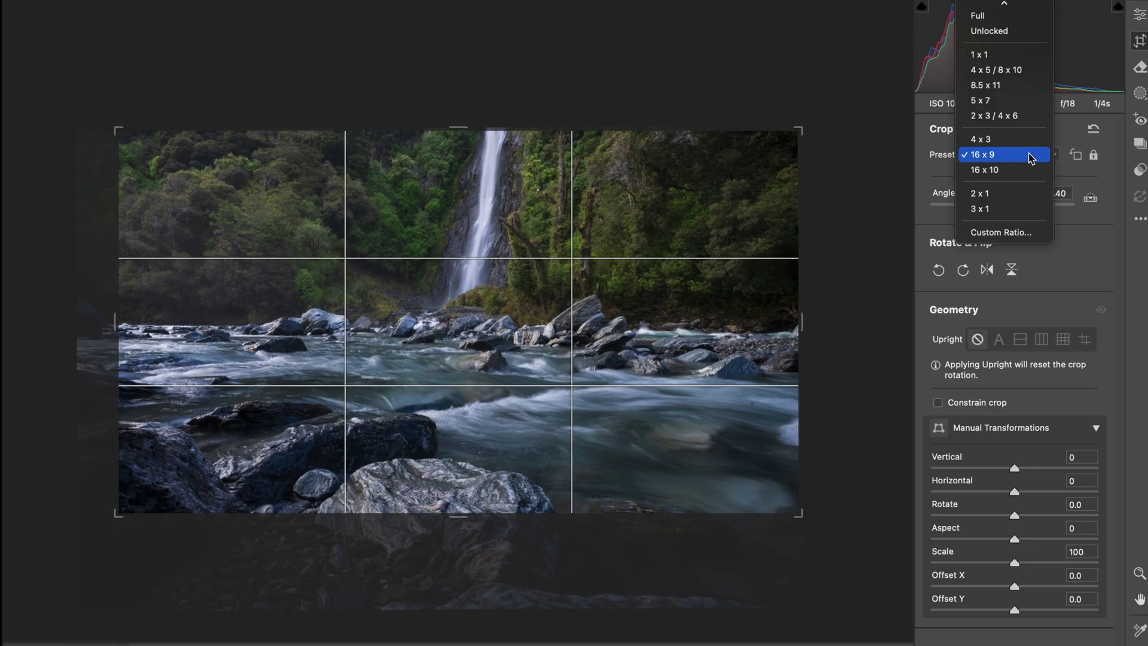
{"action": "left_click", "coordinate": [1030, 70]}
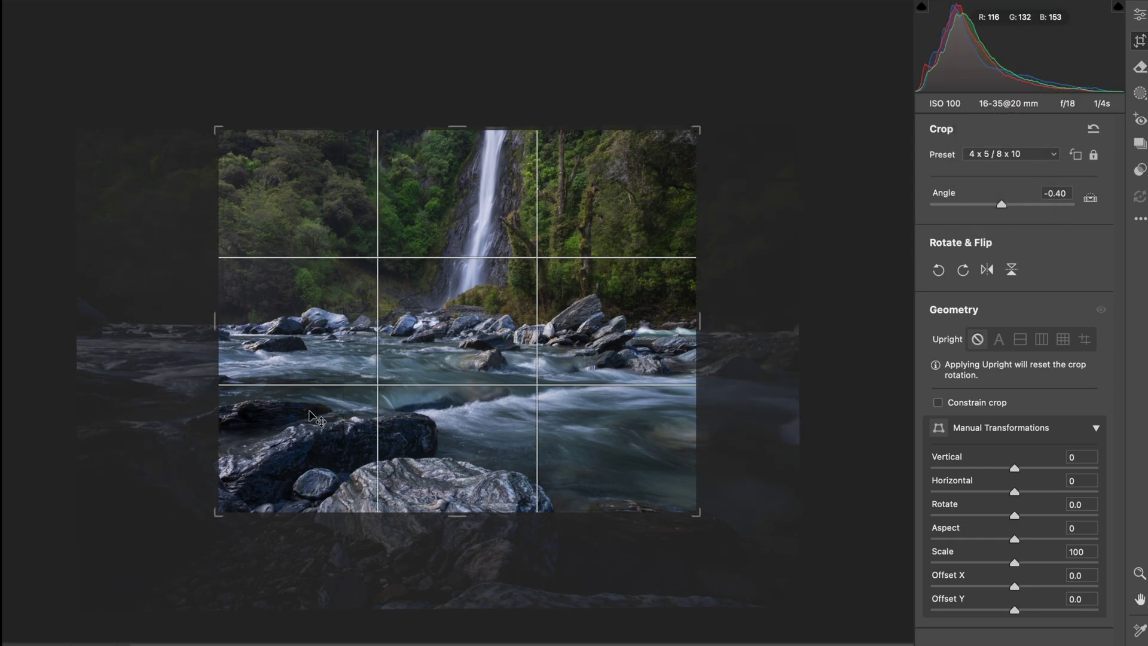
{"action": "left_click", "coordinate": [197, 525]}
{"action": "mouse_move", "coordinate": [196, 524]}
{"action": "left_mouse_down"}
{"action": "mouse_move", "coordinate": [170, 544]}
{"action": "mouse_move", "coordinate": [180, 533]}
{"action": "left_mouse_up"}
{"action": "left_click_drag", "start_coordinate": [501, 400], "coordinate": [480, 403]}
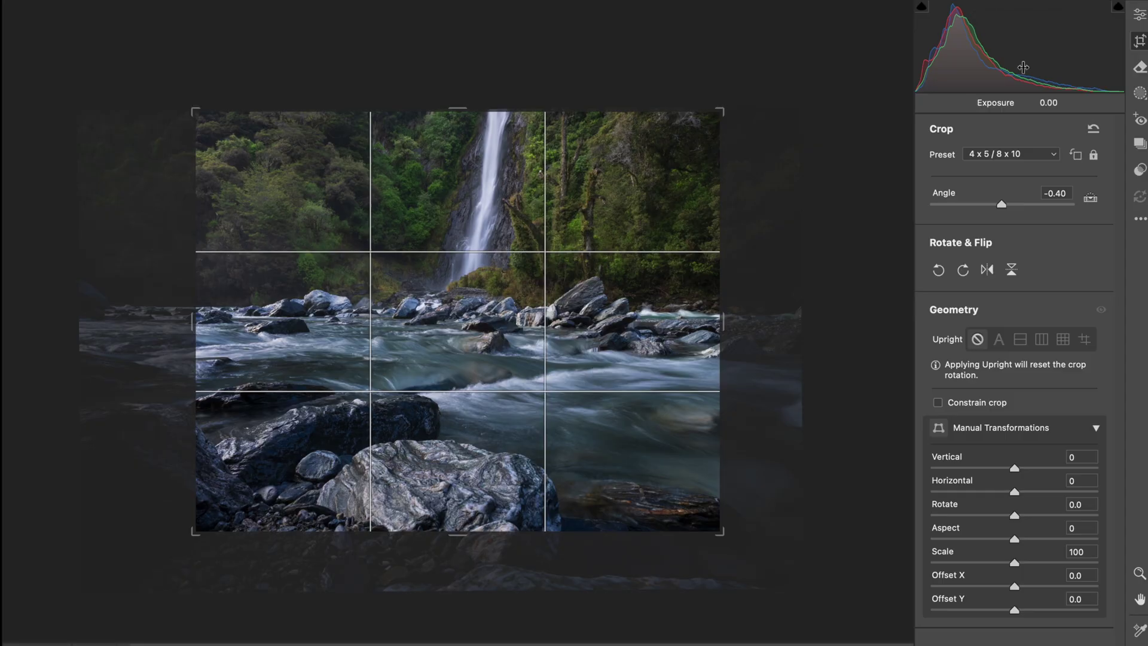
{"action": "left_click", "coordinate": [1140, 15]}
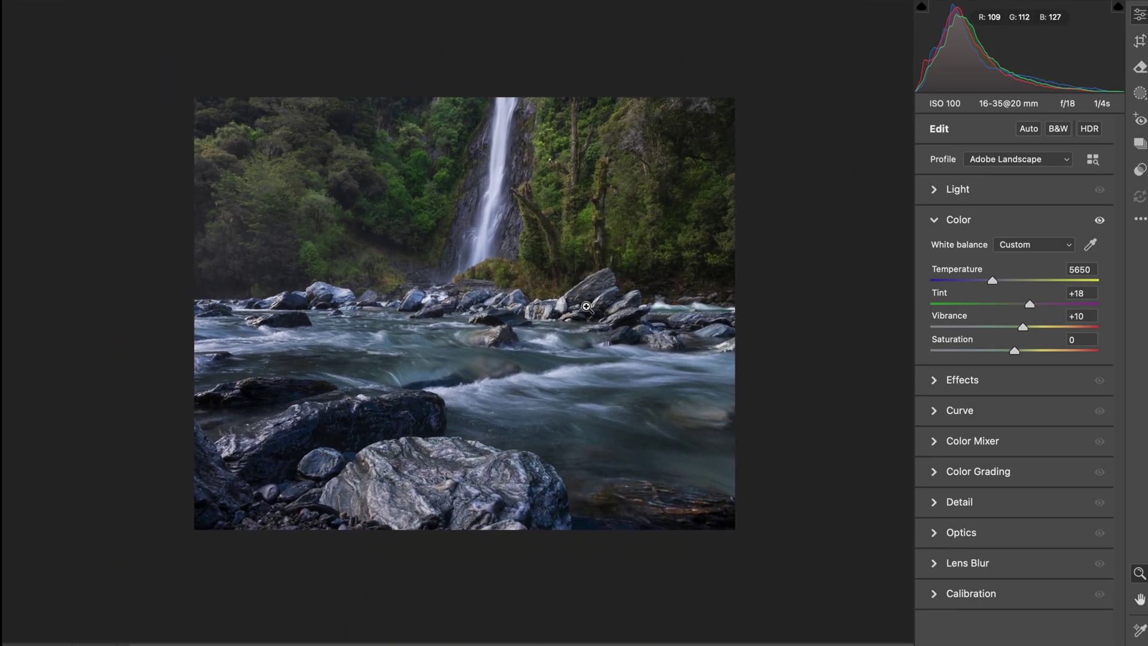
- Add a new brush mask with exposure +0.40 and one large soft dab just above the top of the waterfall
{"action": "key", "text": "k"}
{"action": "scroll", "coordinate": [990, 596], "scroll_direction": "down", "scroll_amount": 3}
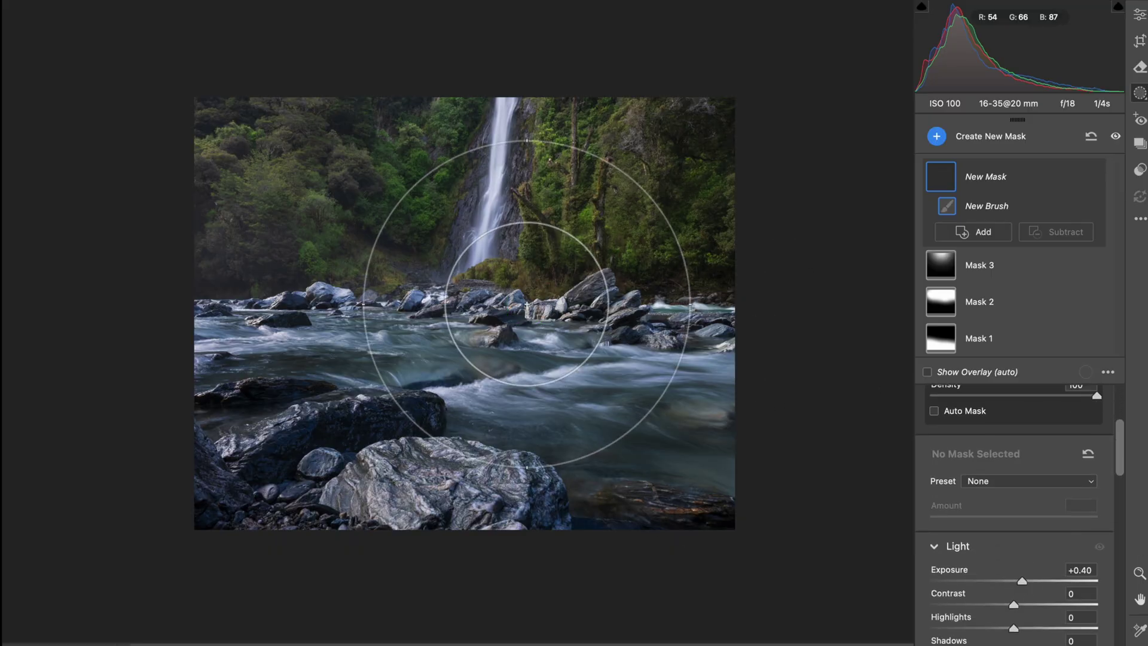
{"action": "key", "text": "o"}
{"action": "left_click", "coordinate": [442, 70]}
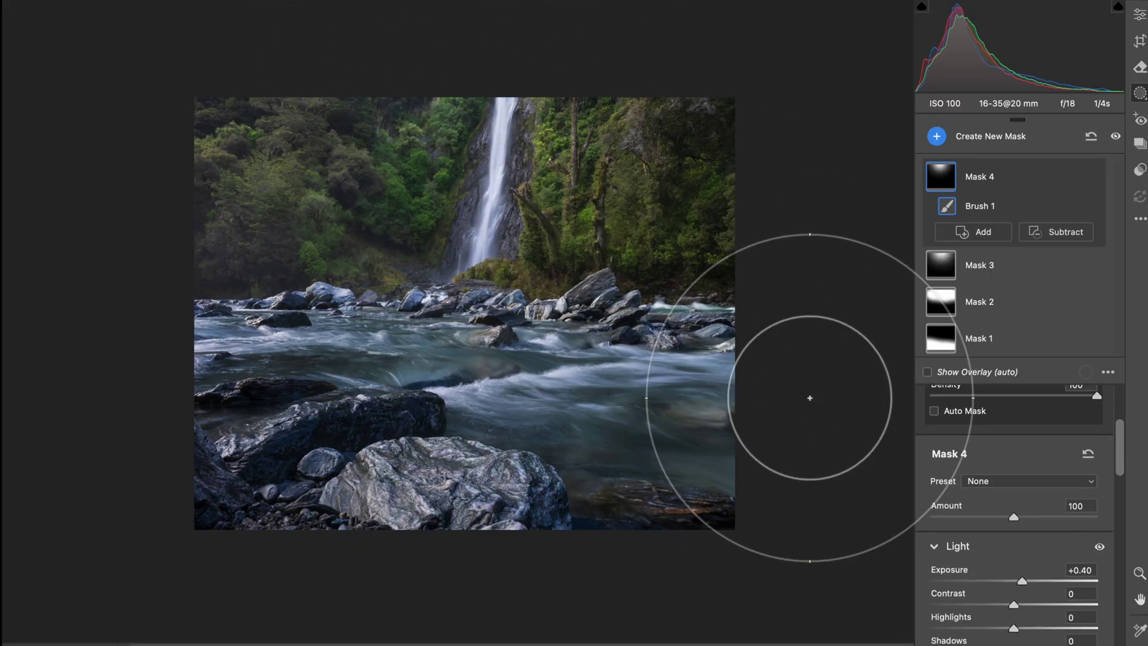
- Brush a new mask with contrast +18 across the foreground rocks and water
{"action": "key", "text": "k"}
{"action": "scroll", "coordinate": [1042, 606], "scroll_direction": "down", "scroll_amount": 3}
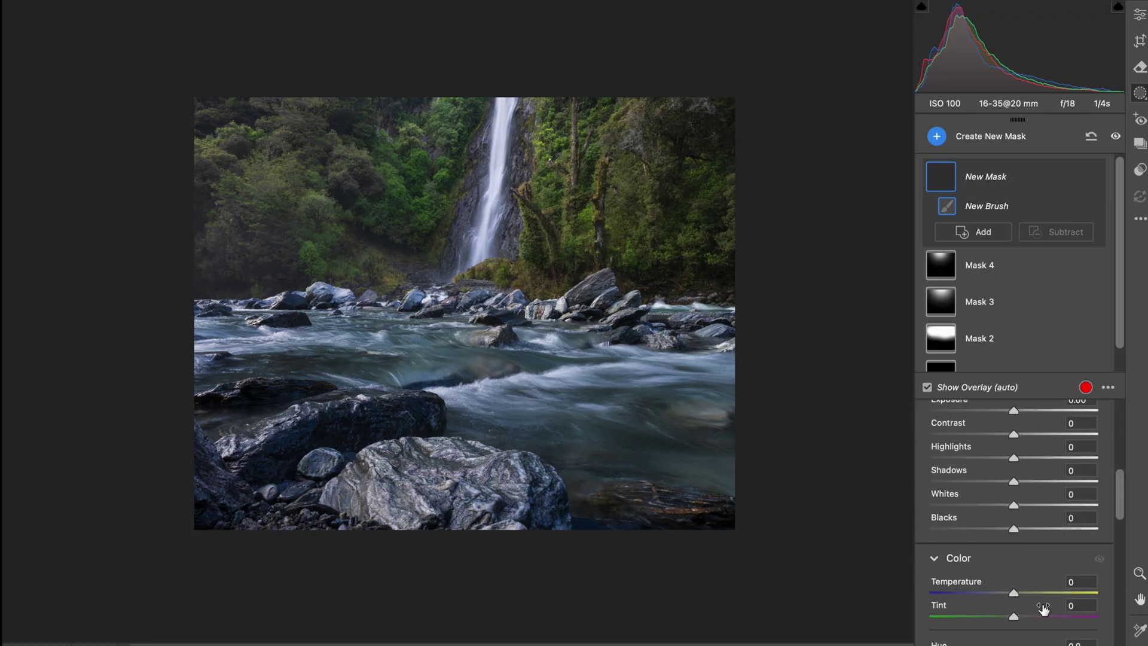
{"action": "left_click", "coordinate": [1030, 435]}
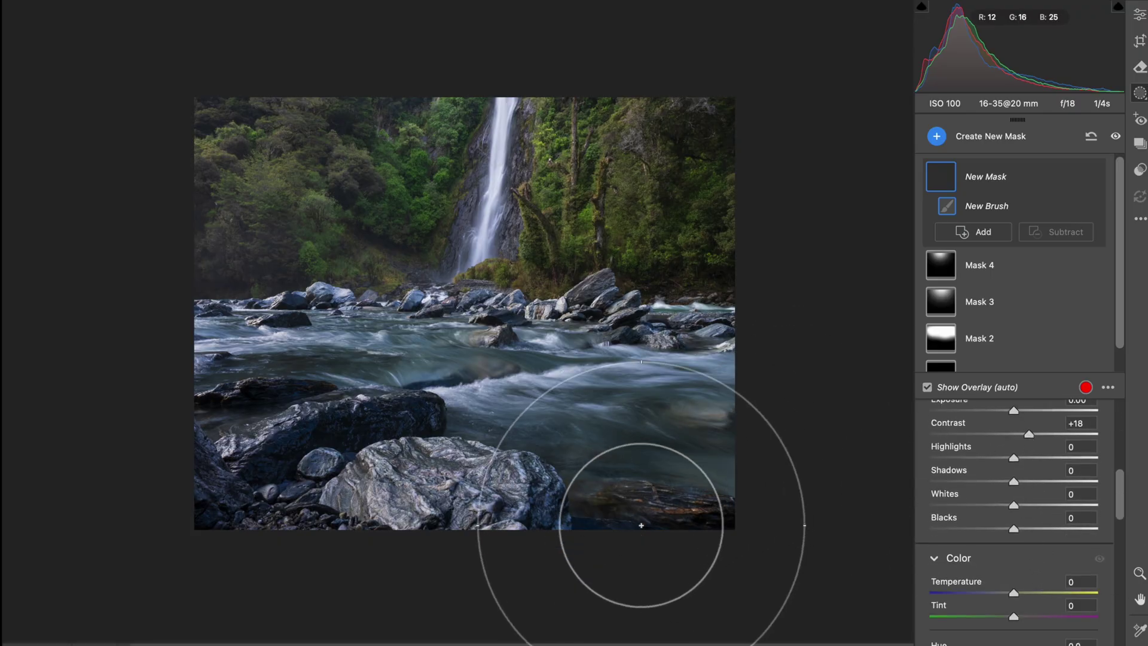
{"action": "key", "text": "o"}
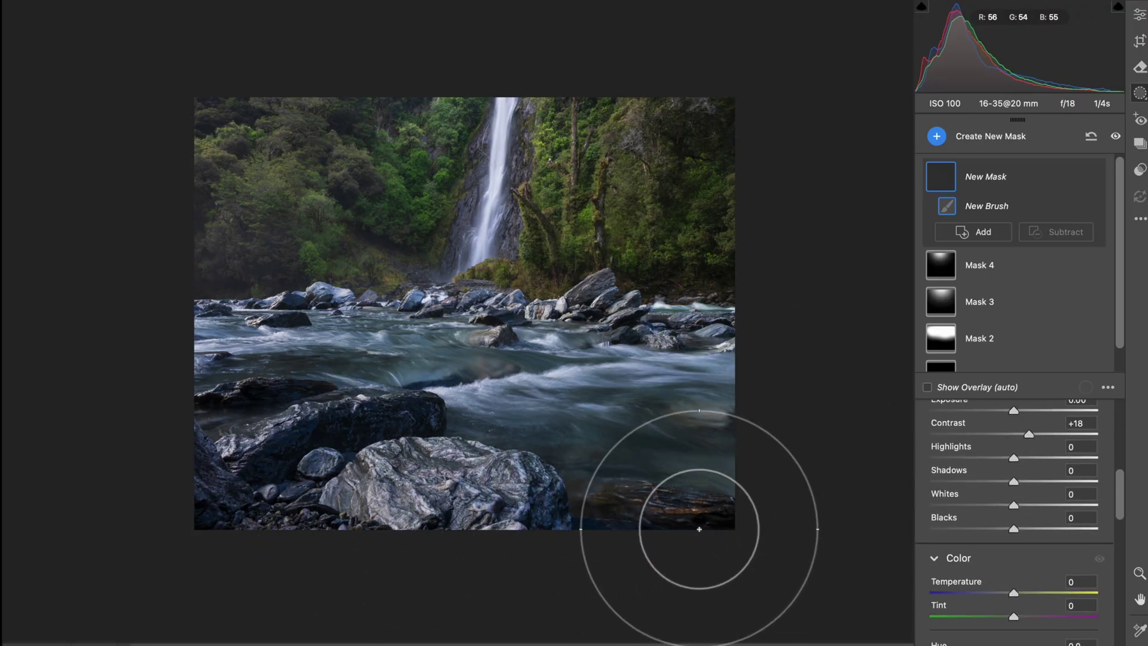
{"action": "left_click_drag", "start_coordinate": [269, 474], "coordinate": [756, 475]}
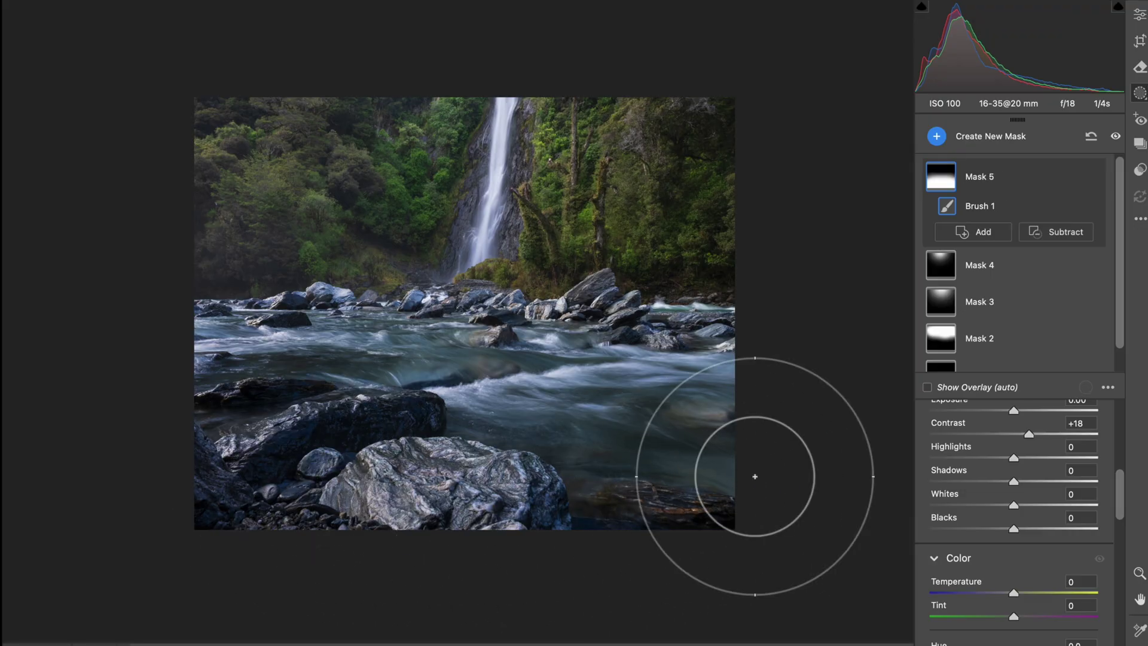
- Brush a new mask with highlights +22 and whites +28 over the trees beside the waterfall and across the river
{"action": "key", "text": "k"}
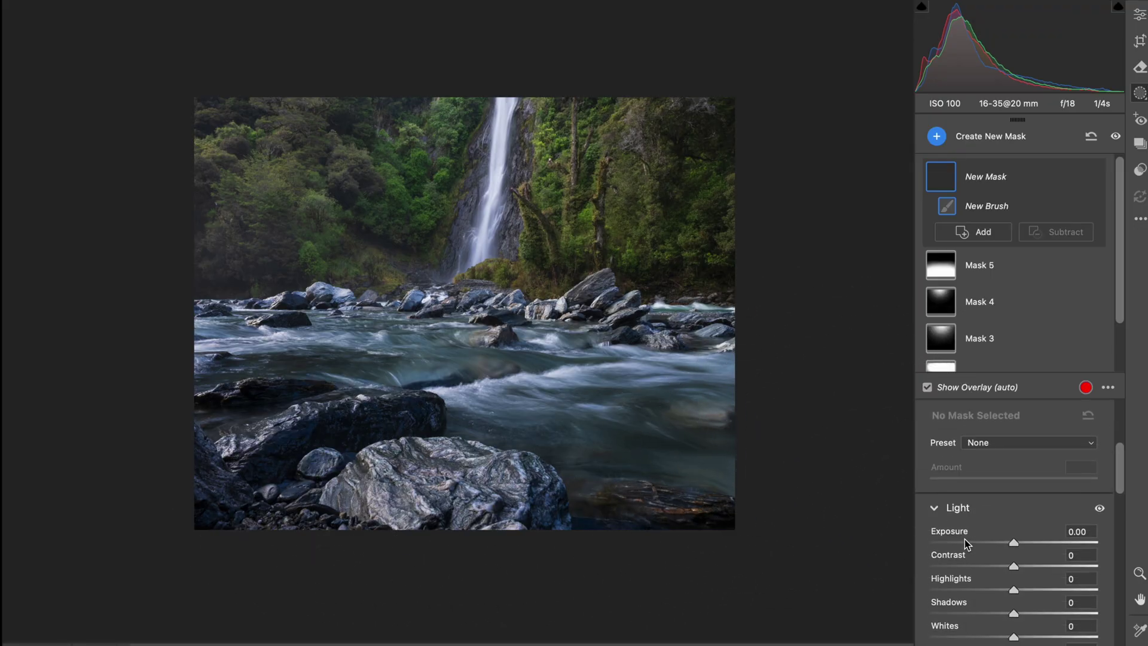
{"action": "scroll", "coordinate": [1026, 496], "scroll_direction": "down", "scroll_amount": 3}
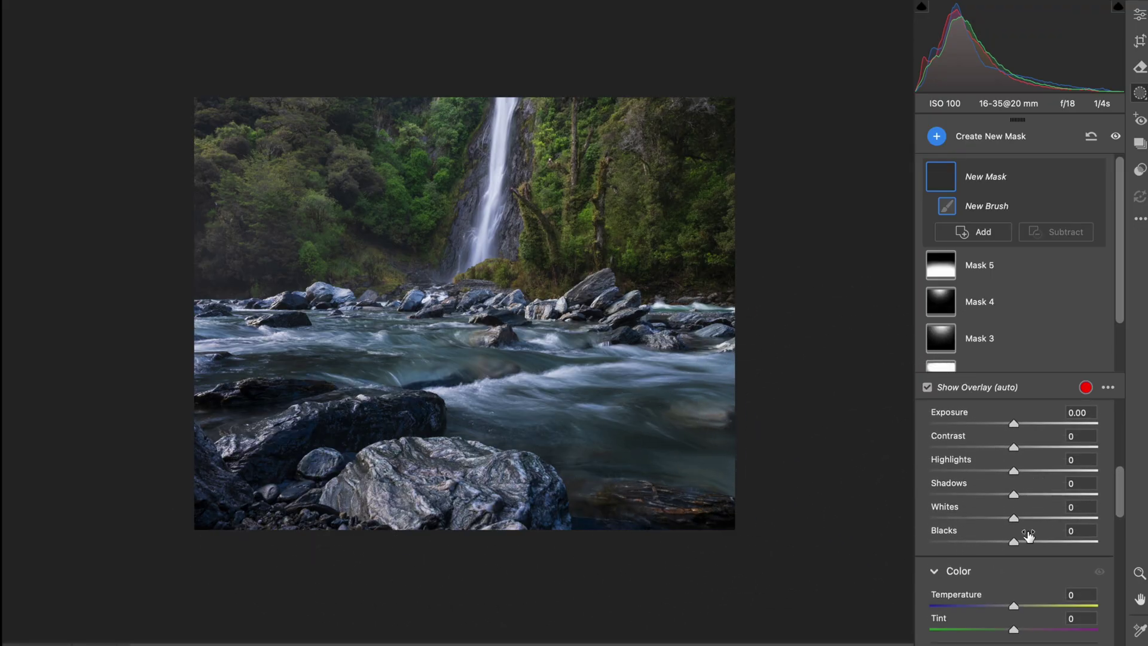
{"action": "left_click", "coordinate": [1032, 470]}
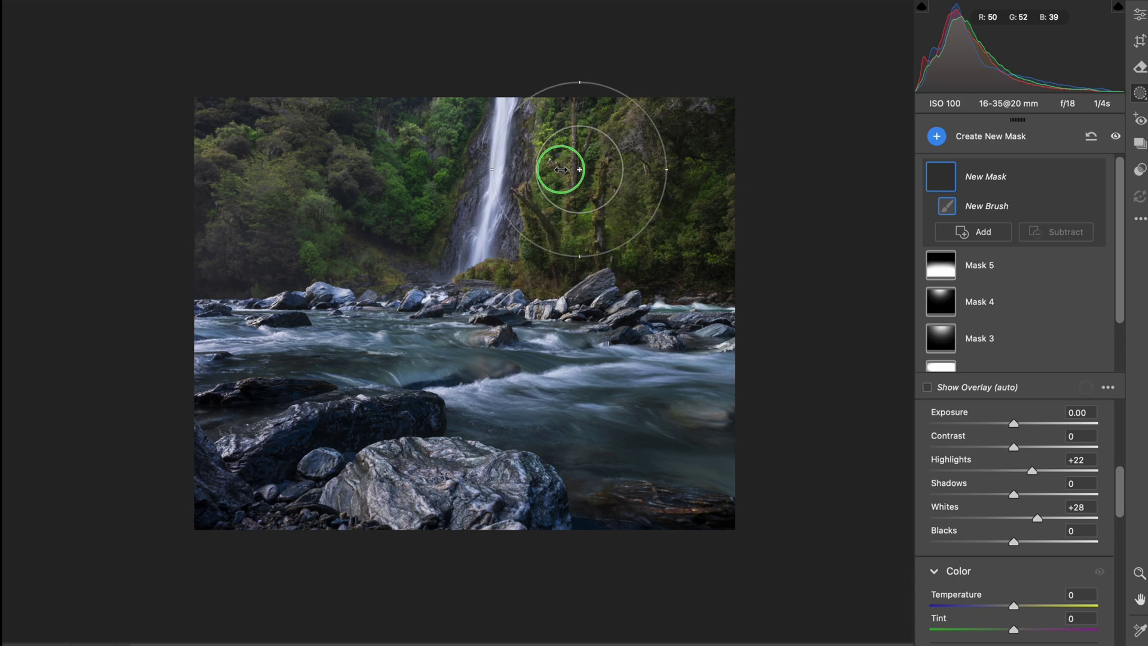
{"action": "left_click", "coordinate": [607, 196]}
{"action": "mouse_move", "coordinate": [607, 195]}
{"action": "left_mouse_down"}
{"action": "mouse_move", "coordinate": [632, 155]}
{"action": "mouse_move", "coordinate": [630, 223]}
{"action": "mouse_move", "coordinate": [684, 222]}
{"action": "mouse_move", "coordinate": [687, 154]}
{"action": "left_mouse_up"}
{"action": "mouse_move", "coordinate": [390, 176]}
{"action": "left_mouse_down"}
{"action": "mouse_move", "coordinate": [410, 123]}
{"action": "mouse_move", "coordinate": [393, 197]}
{"action": "mouse_move", "coordinate": [346, 210]}
{"action": "mouse_move", "coordinate": [346, 132]}
{"action": "mouse_move", "coordinate": [289, 192]}
{"action": "mouse_move", "coordinate": [364, 236]}
{"action": "left_mouse_up"}
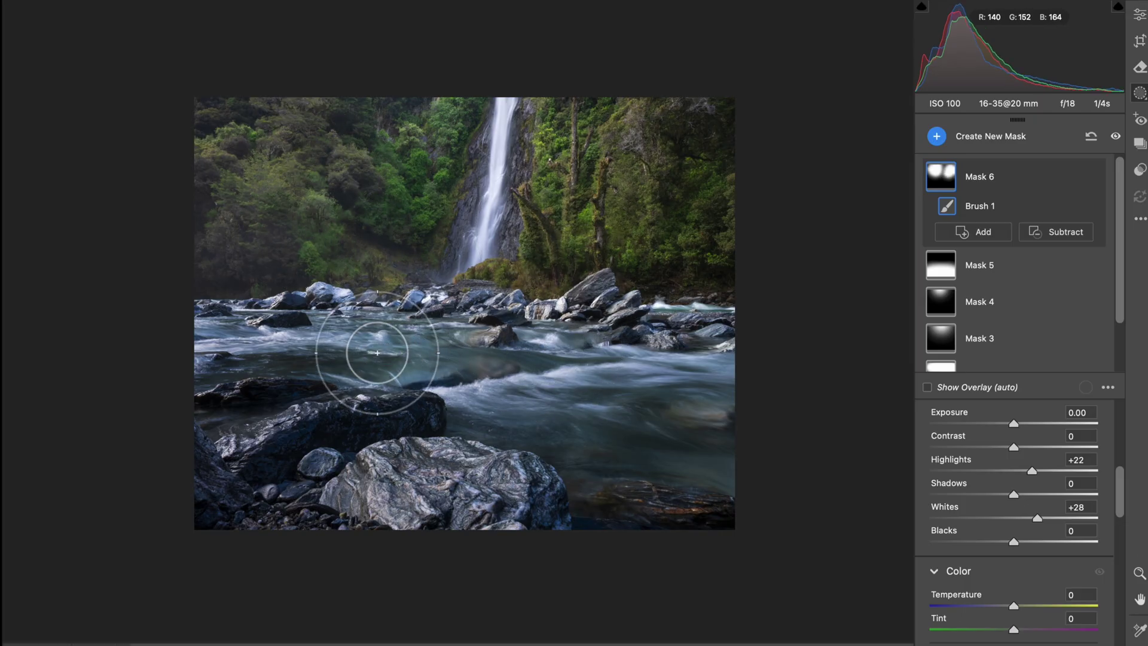
{"action": "mouse_move", "coordinate": [436, 359]}
{"action": "left_mouse_down"}
{"action": "mouse_move", "coordinate": [456, 398]}
{"action": "mouse_move", "coordinate": [509, 442]}
{"action": "mouse_move", "coordinate": [672, 438]}
{"action": "left_mouse_up"}
- Toggle the visibility of Mask 6 to compare the river photo with and without the brushed highlights
{"action": "left_click", "coordinate": [1092, 177]}
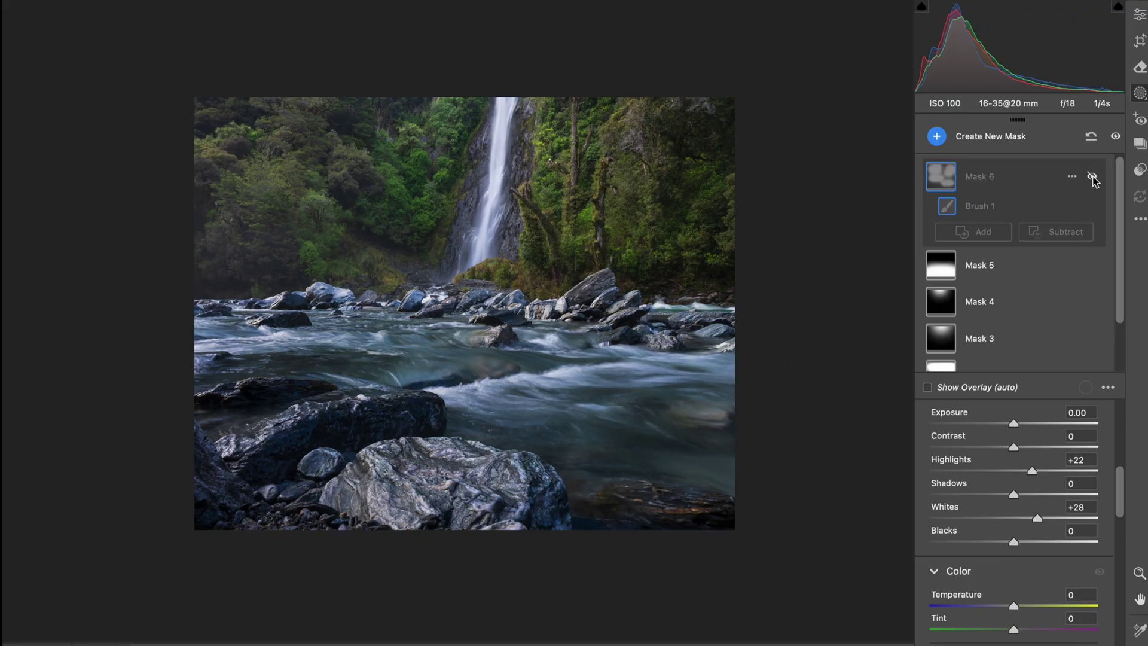
{"action": "left_click", "coordinate": [1092, 177]}
{"action": "left_click", "coordinate": [1092, 177]}
{"action": "left_click", "coordinate": [1091, 178]}
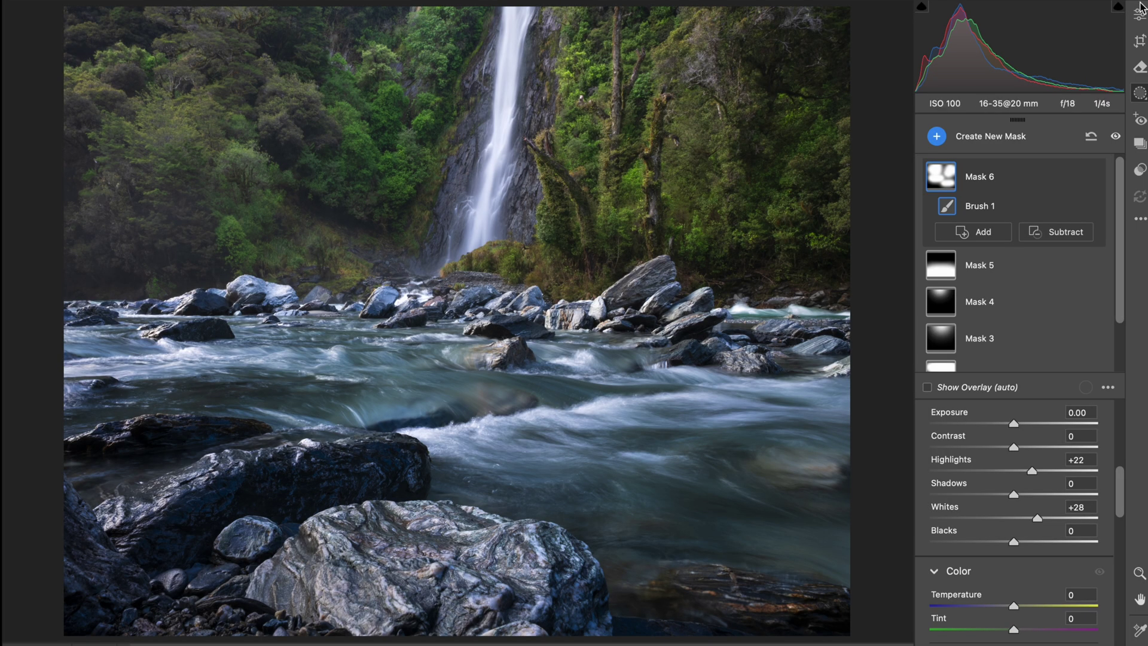
- Compare the edited river photo with its original state by resetting all edits and undoing the reset, twice
{"action": "left_click", "coordinate": [1141, 13]}
{"action": "key", "text": "shift+r"}
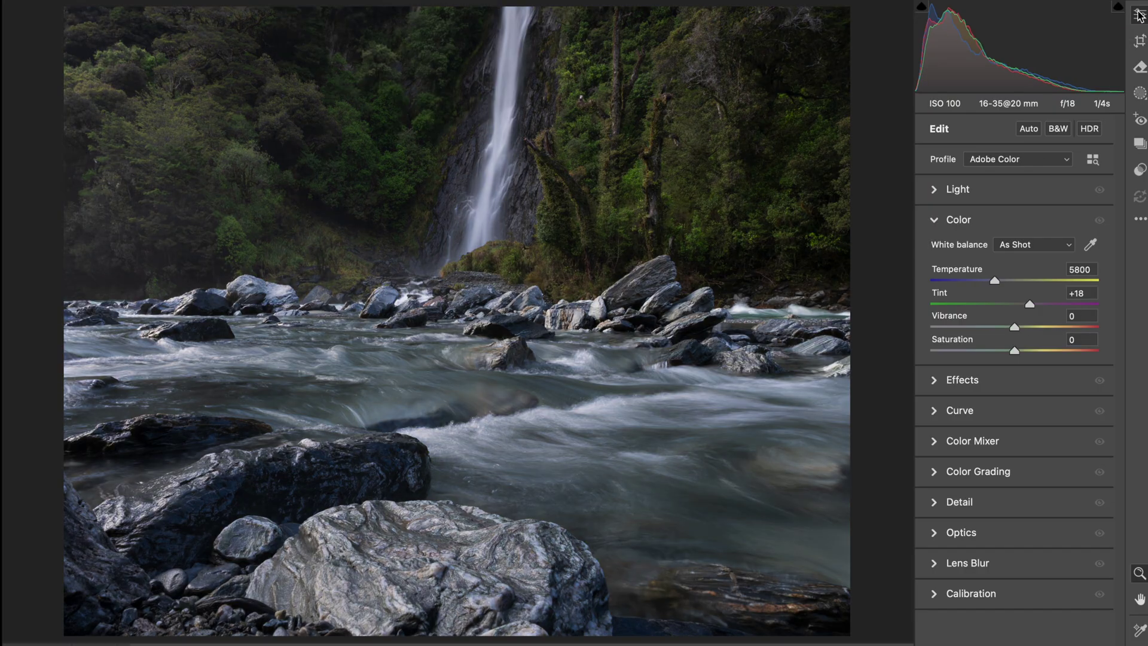
{"action": "key", "text": "ctrl+z"}
{"action": "key", "text": "shift+r"}
{"action": "key", "text": "ctrl+z"}
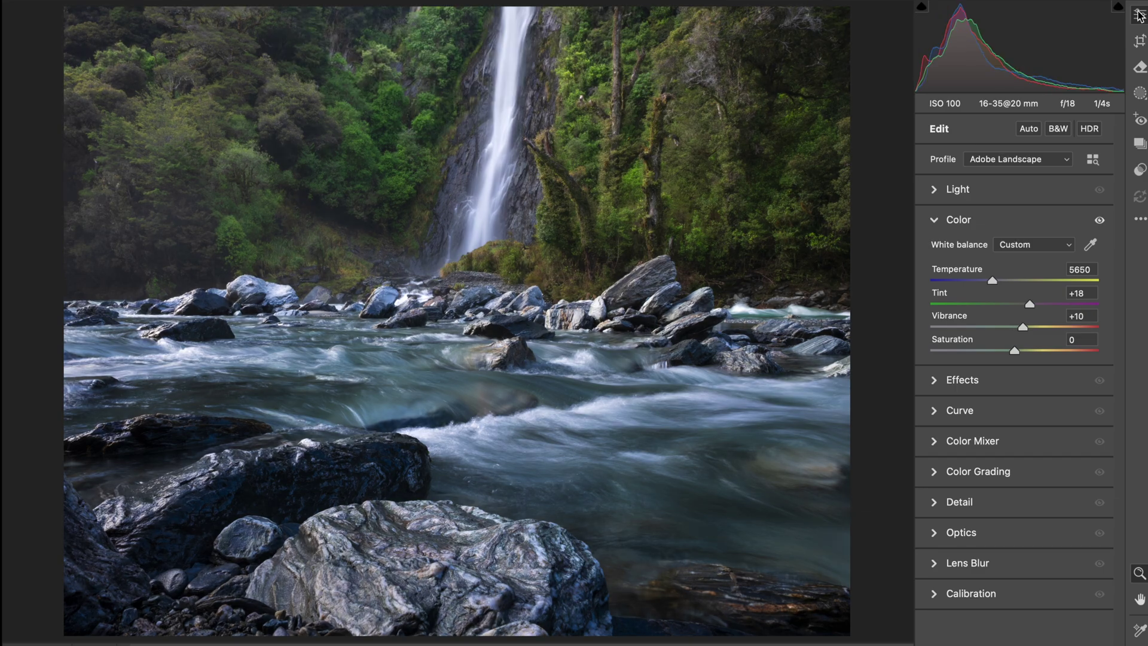
- Lower the global highlights of the river photo to -20
{"action": "left_click", "coordinate": [1002, 196]}
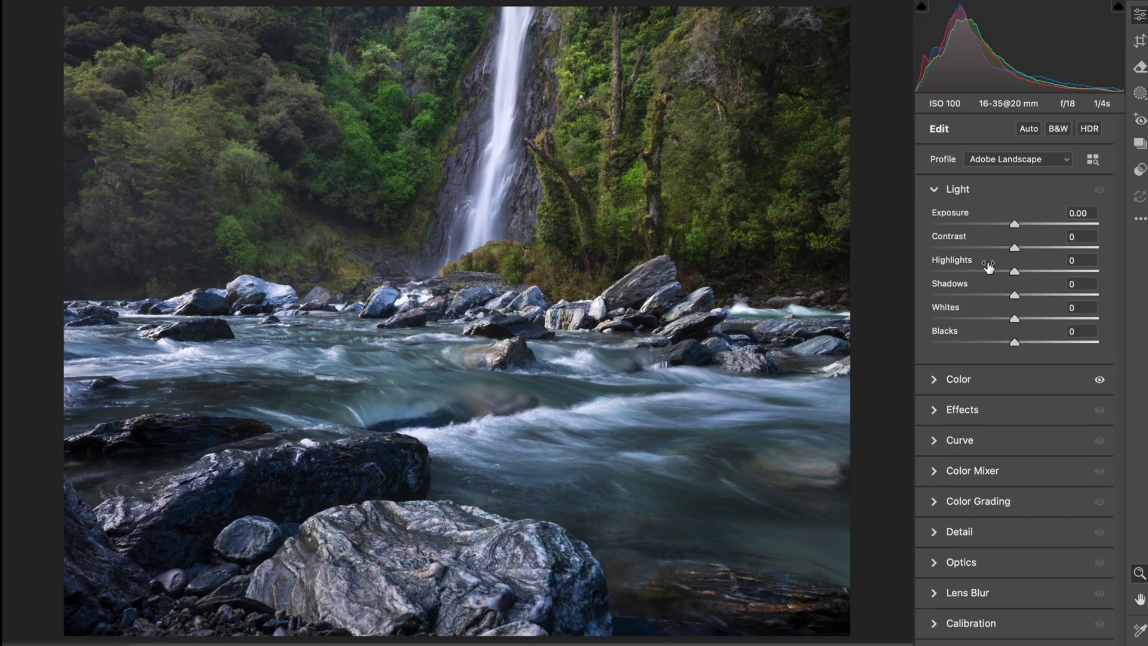
{"action": "left_click", "coordinate": [1001, 272]}
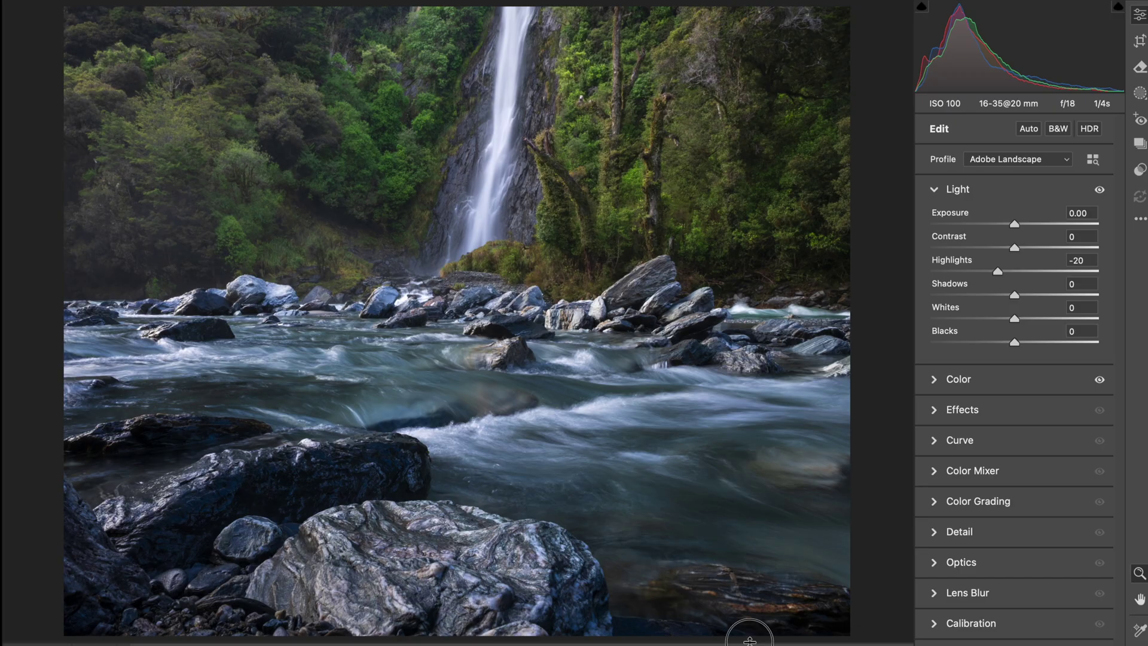
- Switch to the forest photo with light rays, collapse the Light settings and hide the filmstrip
{"action": "left_click", "coordinate": [746, 628]}
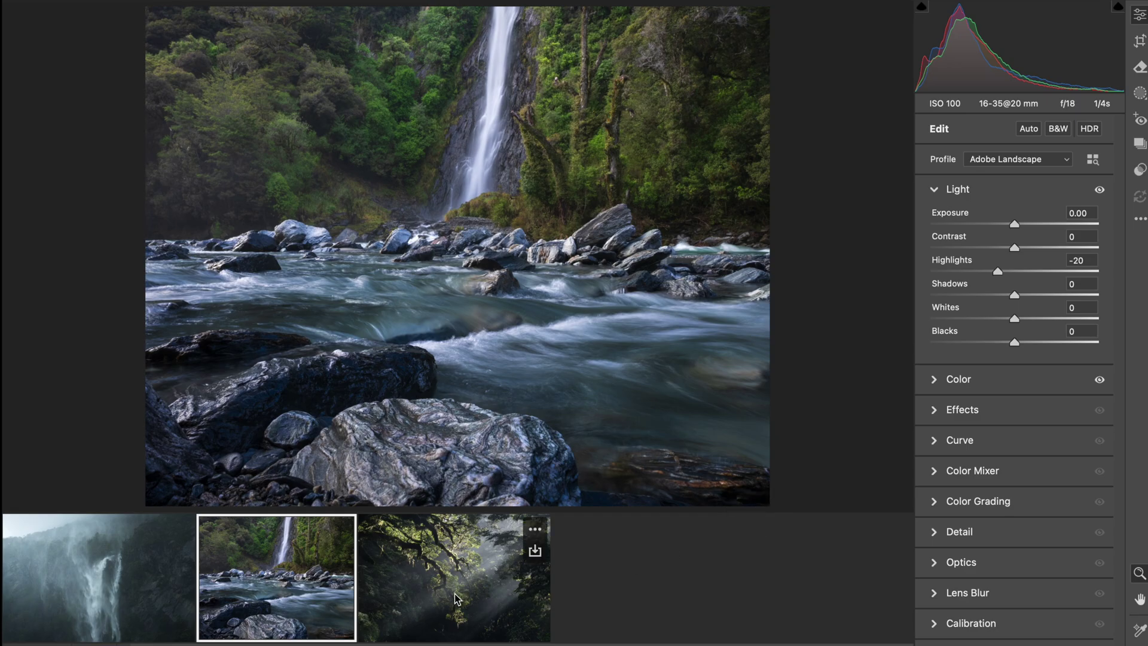
{"action": "left_click", "coordinate": [454, 574]}
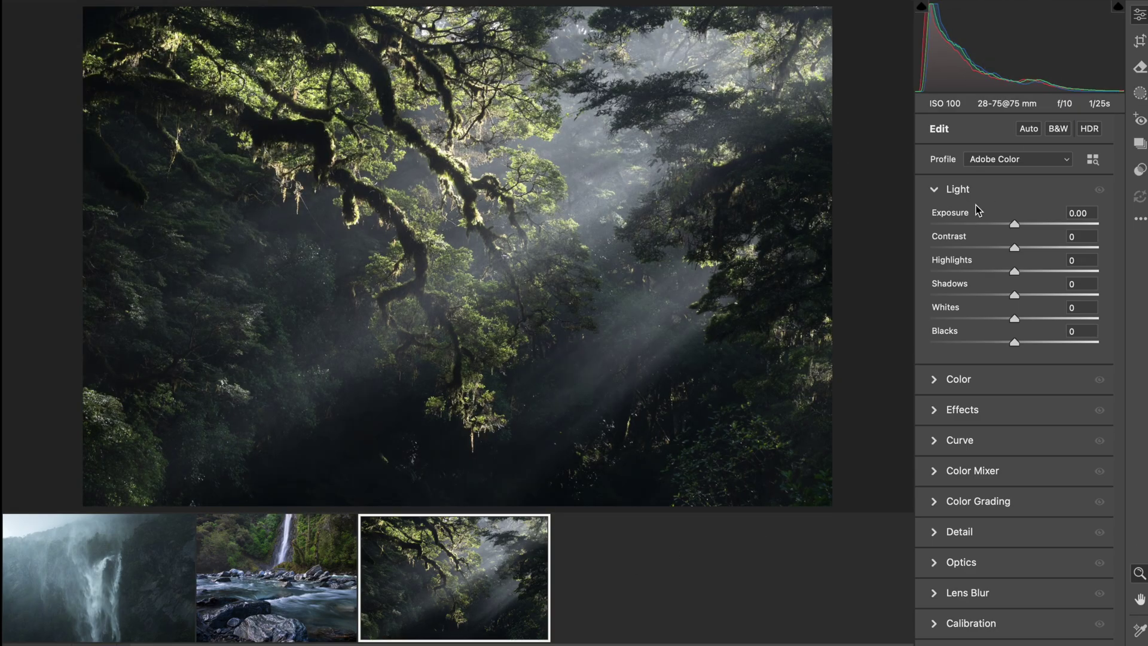
{"action": "left_click", "coordinate": [958, 189]}
{"action": "left_click_drag", "start_coordinate": [686, 507], "coordinate": [685, 579]}
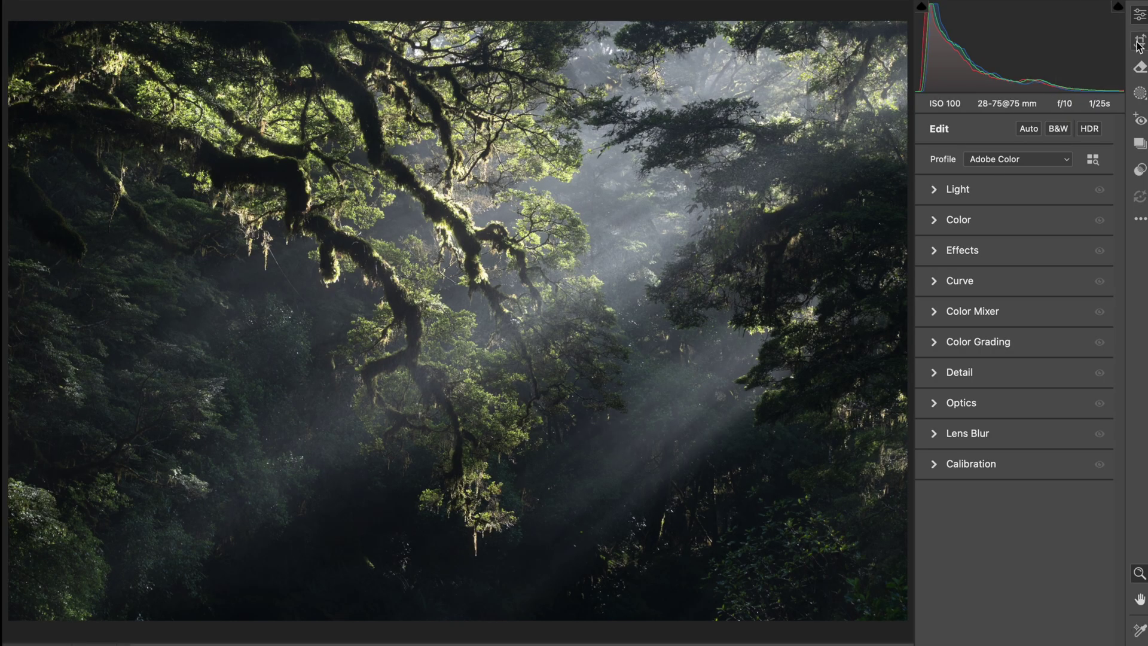
- Set the forest photo's profile to Adobe Landscape and briefly preview it in black and white
{"action": "left_click", "coordinate": [1020, 160]}
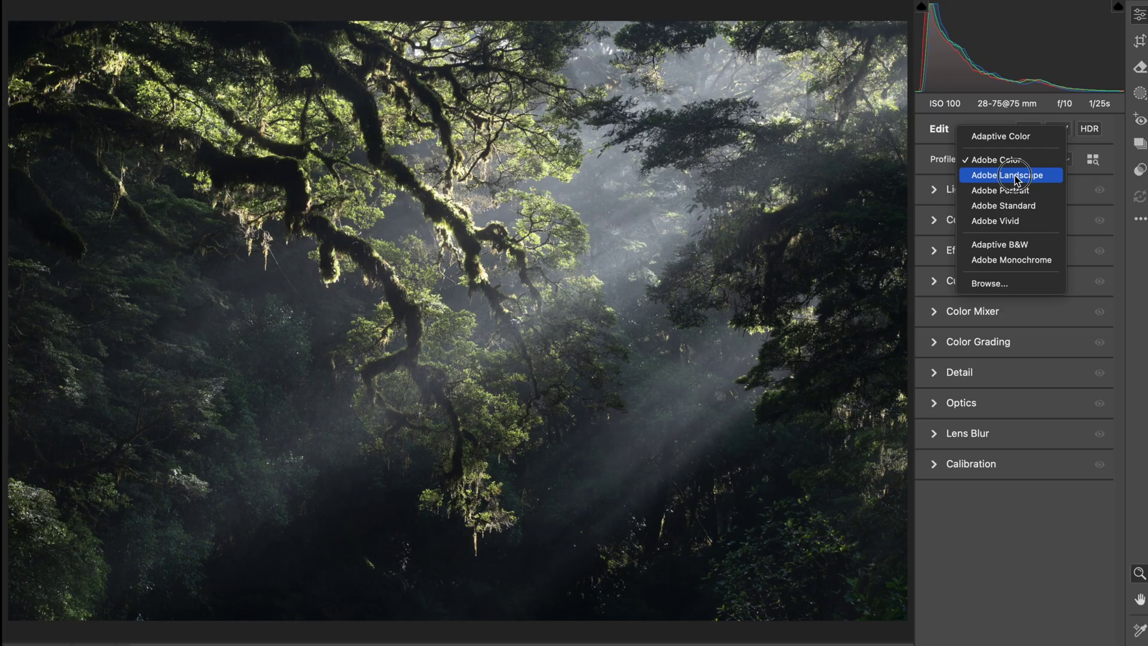
{"action": "left_click", "coordinate": [1015, 175]}
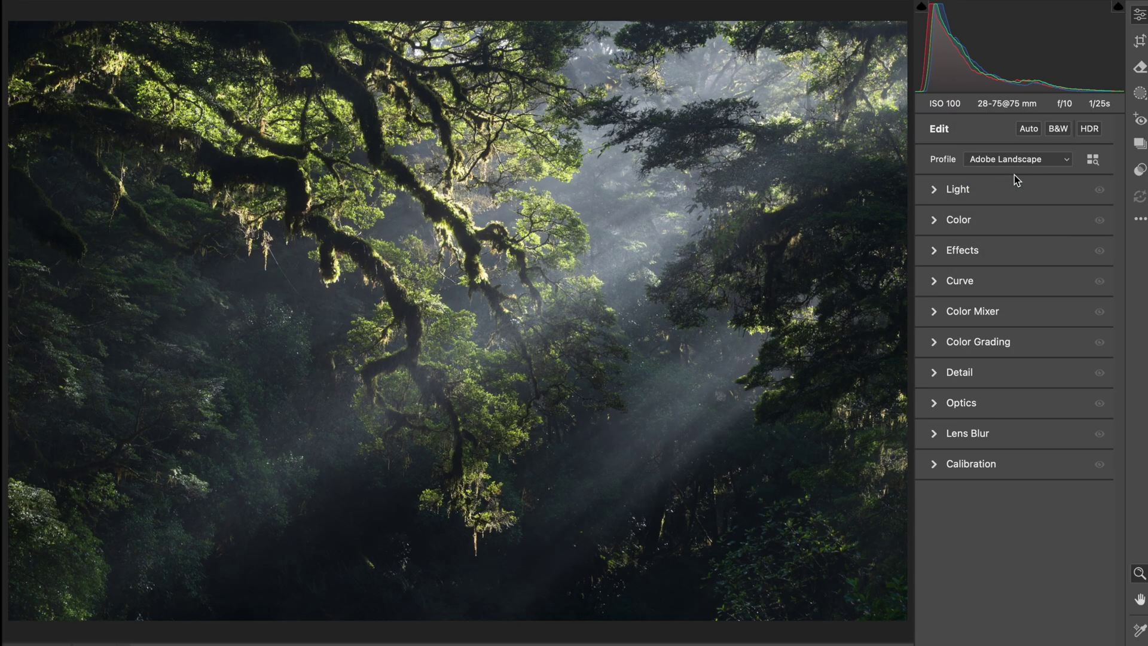
{"action": "left_click", "coordinate": [1058, 130]}
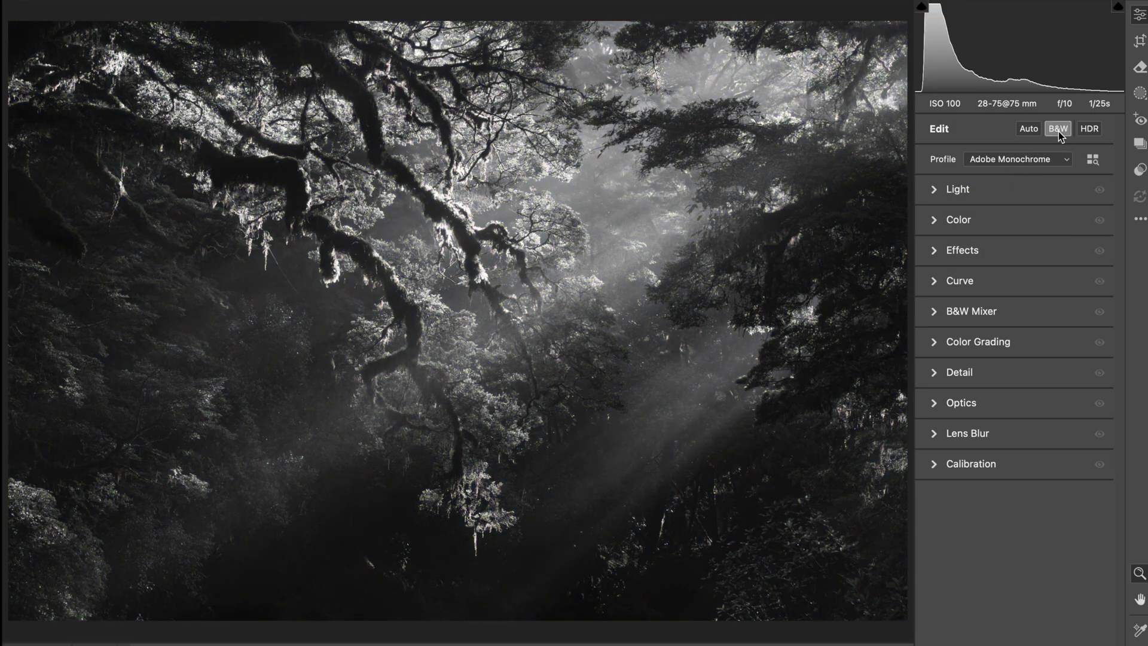
{"action": "left_click", "coordinate": [1059, 131]}
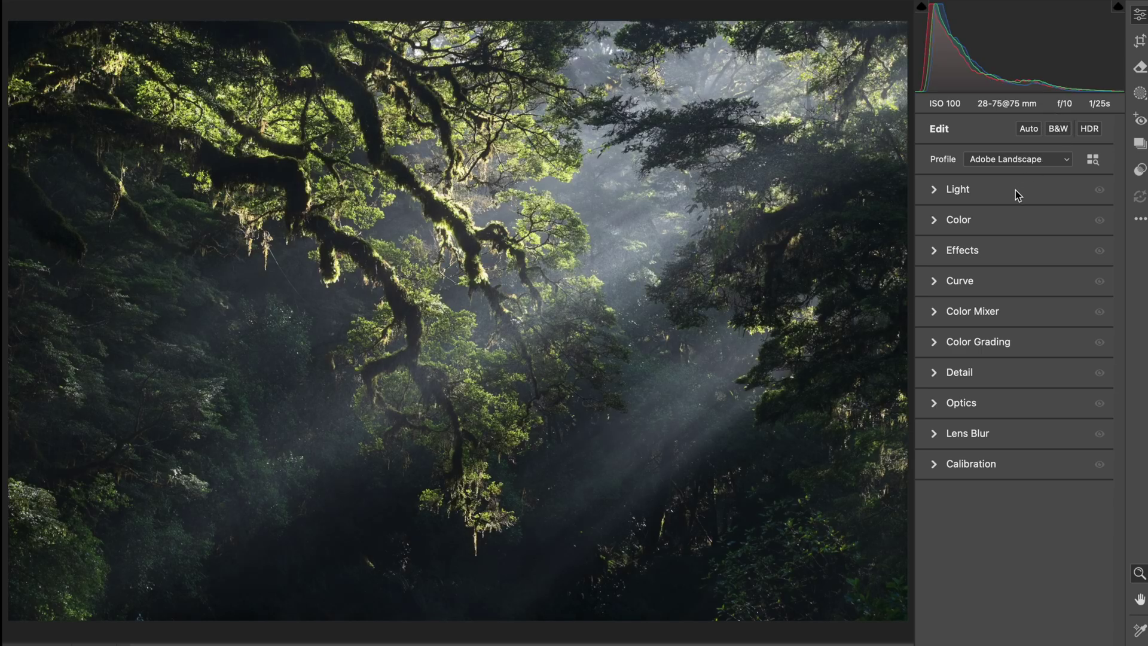
- Raise the forest photo's vibrance to +15
{"action": "left_click", "coordinate": [1004, 221]}
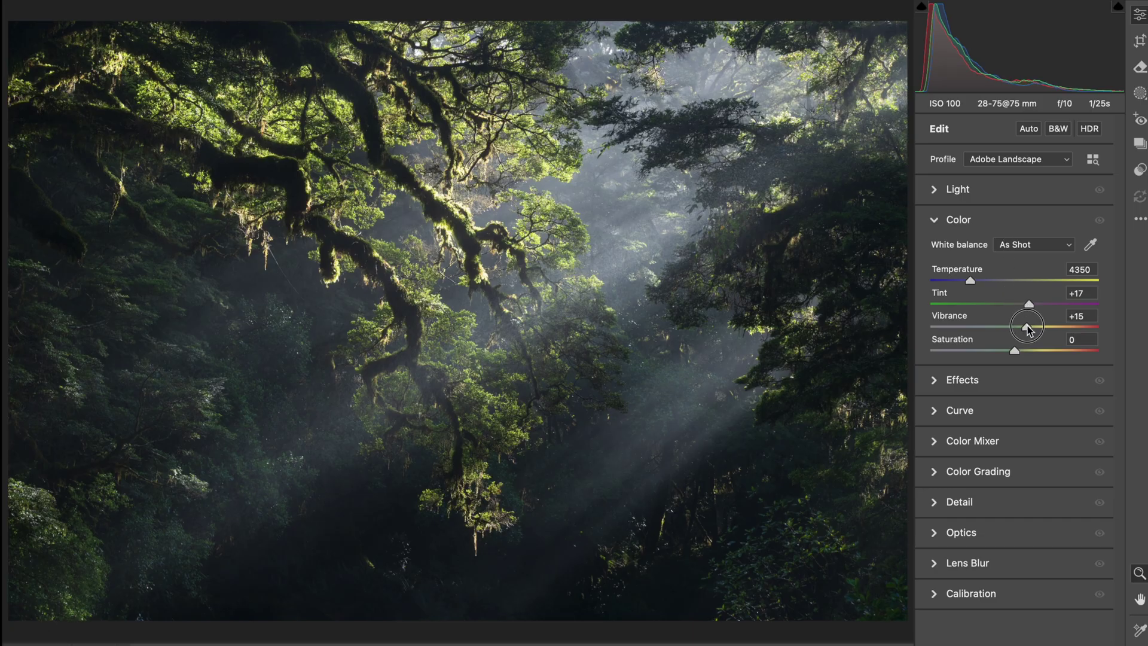
{"action": "left_click", "coordinate": [1006, 216]}
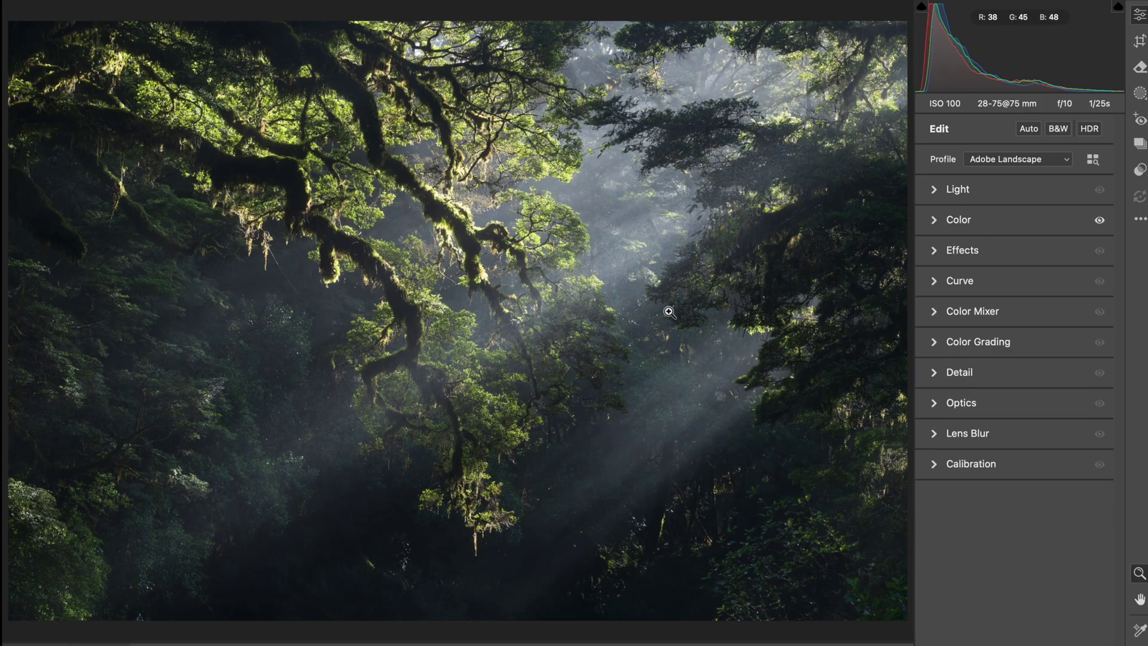
{"action": "left_click_drag", "start_coordinate": [669, 312], "coordinate": [689, 300]}
{"action": "left_click", "coordinate": [689, 300]}
{"action": "left_click", "coordinate": [723, 375]}
- Tint the highlights warm yellow in Color Grading with hue 50 and saturation 52
{"action": "left_click", "coordinate": [964, 343]}
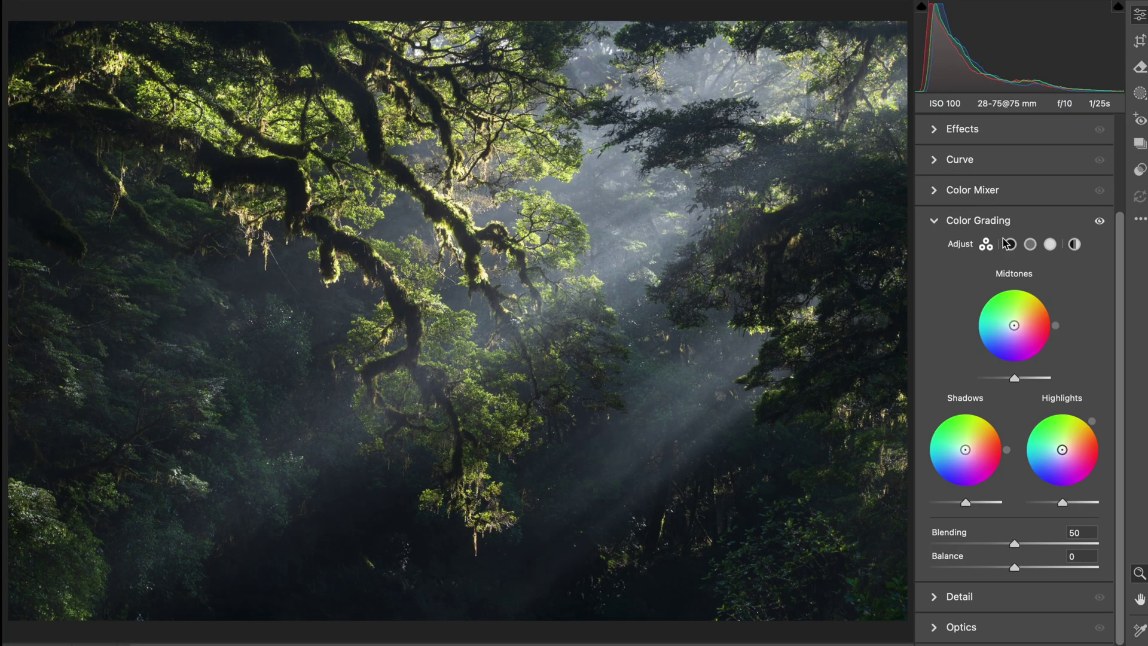
{"action": "mouse_move", "coordinate": [1093, 428]}
{"action": "left_mouse_down"}
{"action": "mouse_move", "coordinate": [1063, 449]}
{"action": "mouse_move", "coordinate": [1074, 437]}
{"action": "left_mouse_up"}
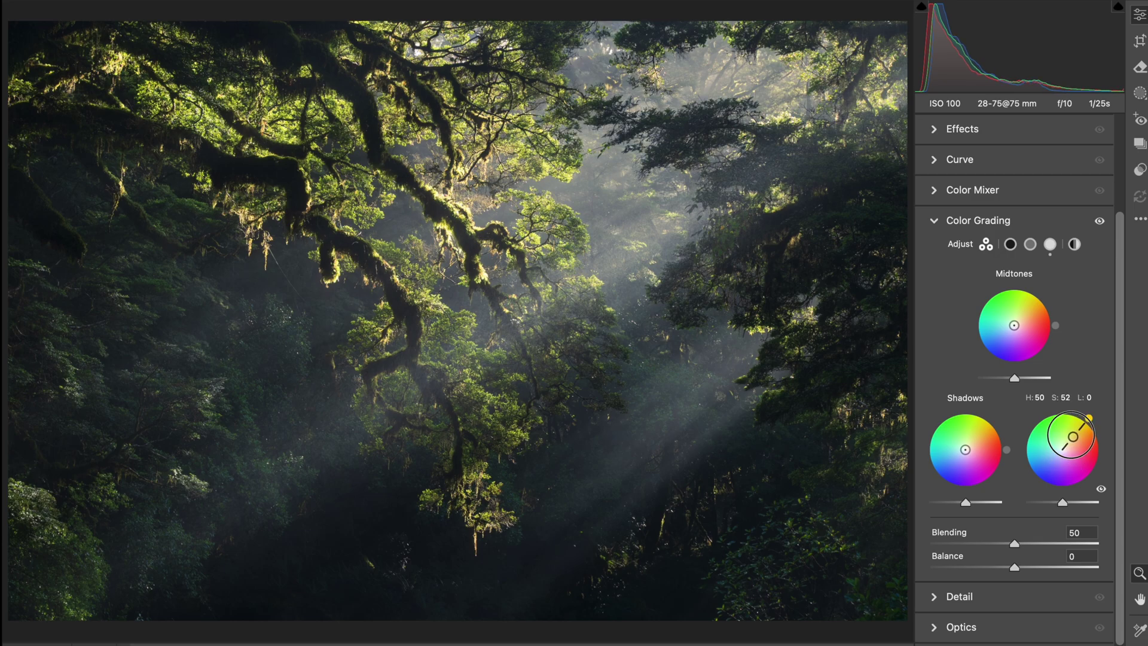
{"action": "left_click", "coordinate": [1011, 221]}
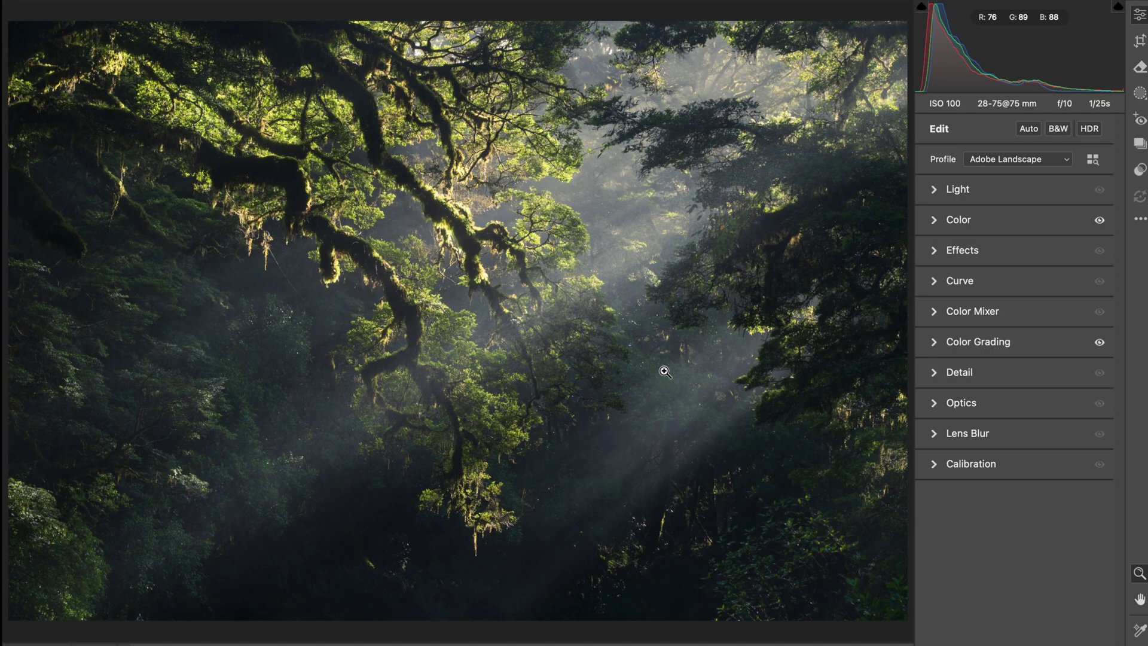
- Brush a new mask with highlights +40 and whites +45 along the light rays and over the darker foliage on the left
{"action": "key", "text": "k"}
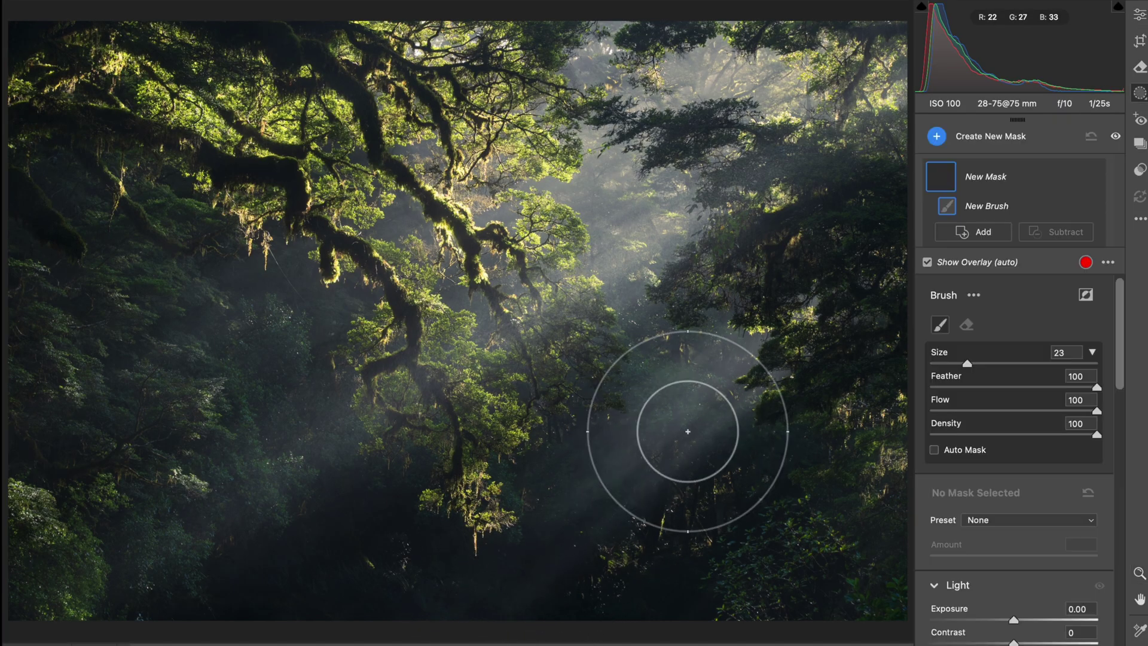
{"action": "scroll", "coordinate": [1035, 561], "scroll_direction": "down", "scroll_amount": 5}
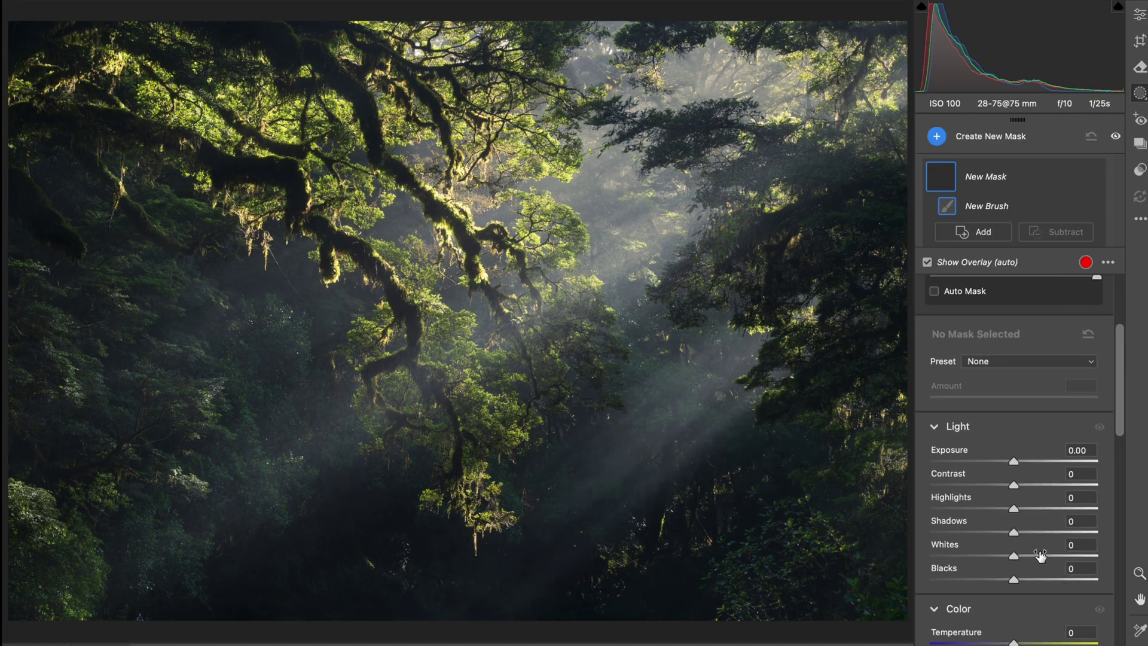
{"action": "left_click", "coordinate": [1051, 556]}
{"action": "left_click_drag", "start_coordinate": [1045, 513], "coordinate": [1048, 510]}
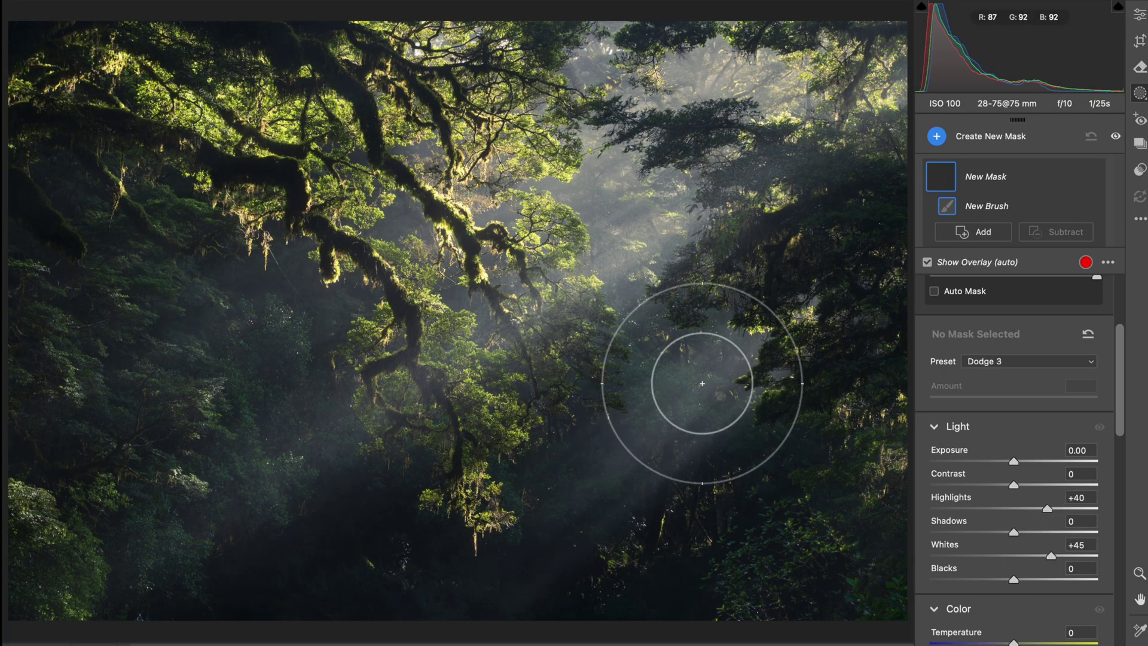
{"action": "mouse_move", "coordinate": [721, 405]}
{"action": "left_mouse_down"}
{"action": "mouse_move", "coordinate": [768, 367]}
{"action": "mouse_move", "coordinate": [564, 572]}
{"action": "left_mouse_up"}
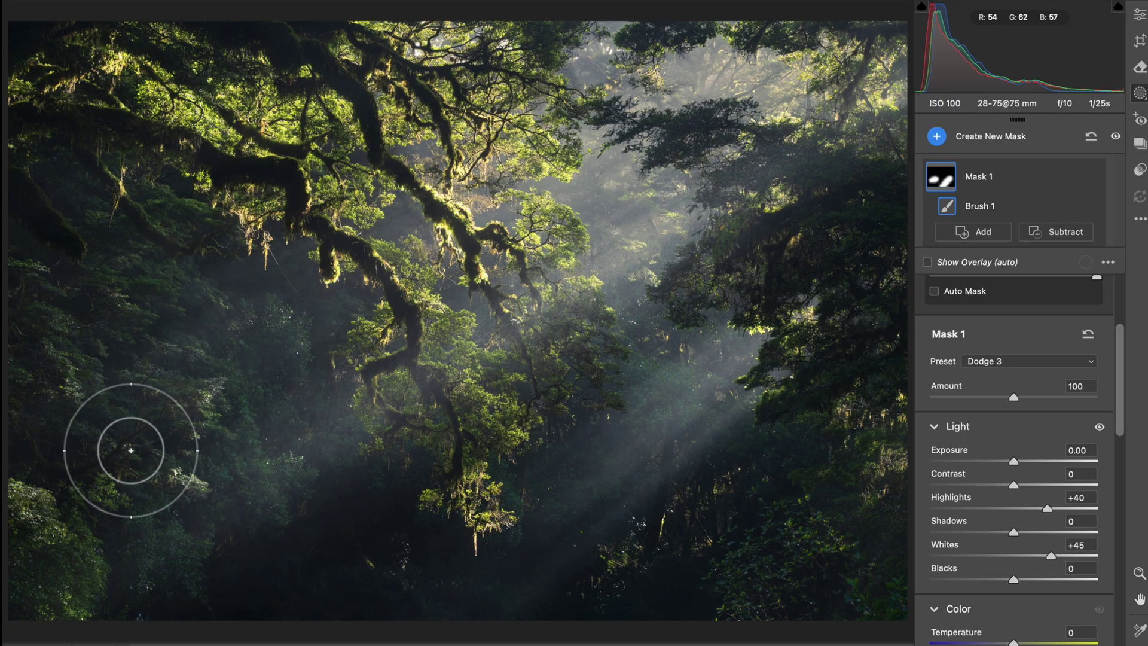
{"action": "mouse_move", "coordinate": [616, 283]}
{"action": "left_mouse_down"}
{"action": "mouse_move", "coordinate": [688, 234]}
{"action": "mouse_move", "coordinate": [601, 196]}
{"action": "mouse_move", "coordinate": [745, 116]}
{"action": "mouse_move", "coordinate": [641, 207]}
{"action": "mouse_move", "coordinate": [641, 256]}
{"action": "mouse_move", "coordinate": [602, 303]}
{"action": "mouse_move", "coordinate": [461, 347]}
{"action": "mouse_move", "coordinate": [358, 353]}
{"action": "left_mouse_up"}
{"action": "mouse_move", "coordinate": [123, 436]}
{"action": "left_mouse_down"}
{"action": "mouse_move", "coordinate": [146, 469]}
{"action": "mouse_move", "coordinate": [196, 423]}
{"action": "mouse_move", "coordinate": [474, 448]}
{"action": "mouse_move", "coordinate": [756, 398]}
{"action": "mouse_move", "coordinate": [513, 585]}
{"action": "left_mouse_up"}
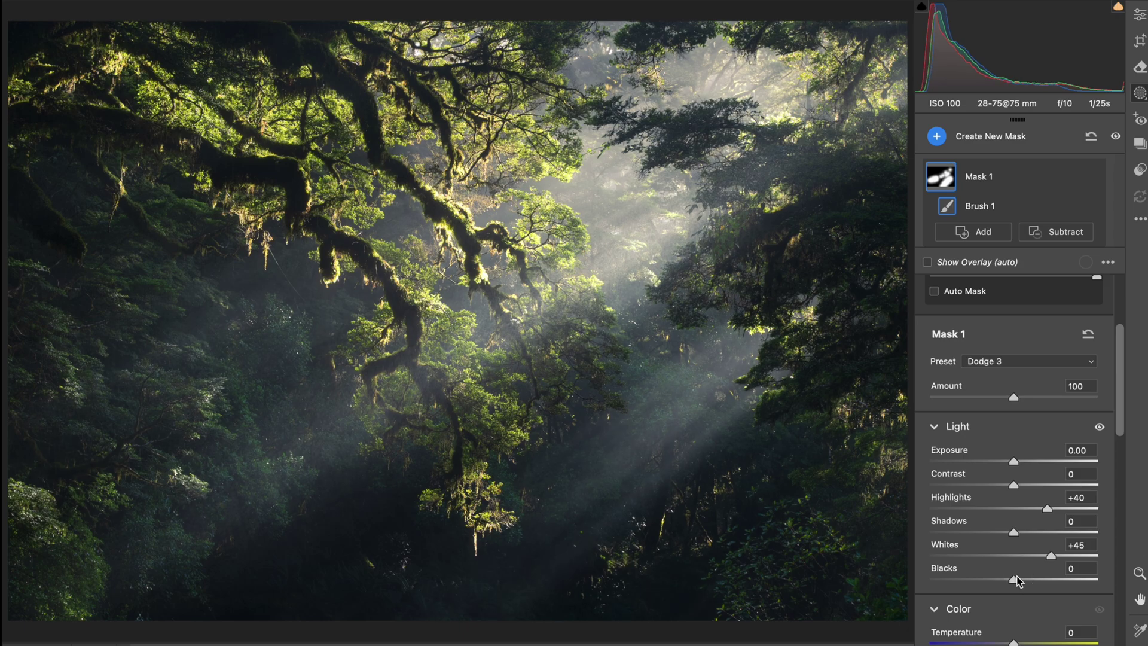
- Raise the whites of Mask 1 to +50 and toggle the mask's visibility to compare the result
{"action": "left_click", "coordinate": [1051, 555]}
{"action": "left_click", "coordinate": [1092, 177]}
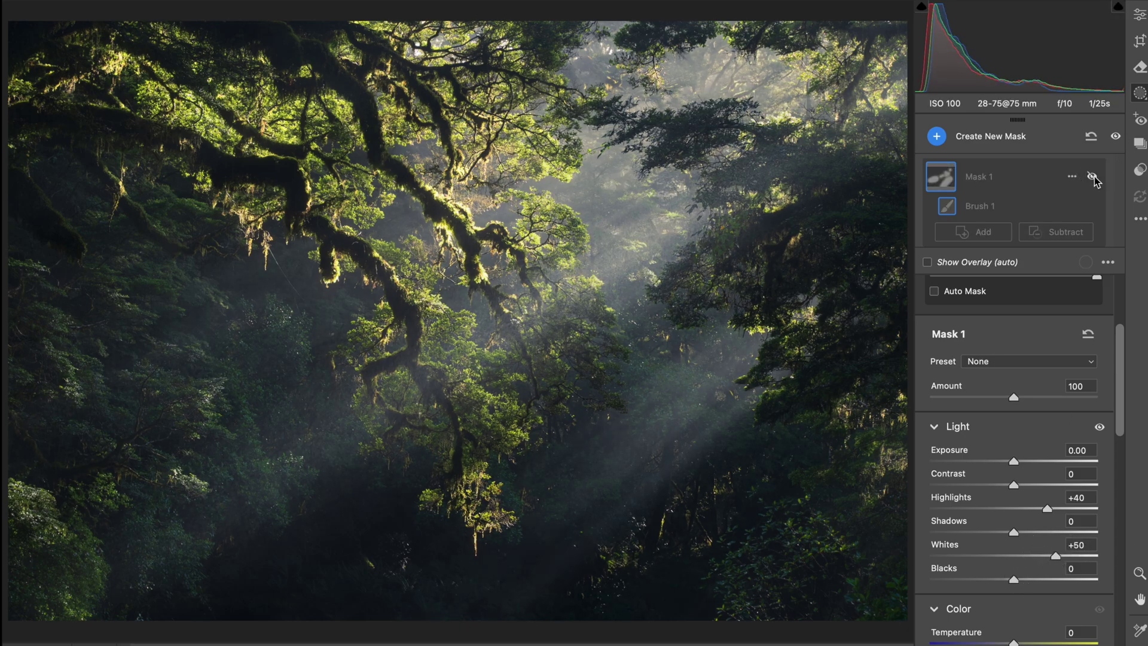
{"action": "left_click", "coordinate": [1092, 177]}
{"action": "left_click", "coordinate": [1092, 177]}
{"action": "left_click", "coordinate": [1093, 177]}
{"action": "left_click", "coordinate": [1092, 177]}
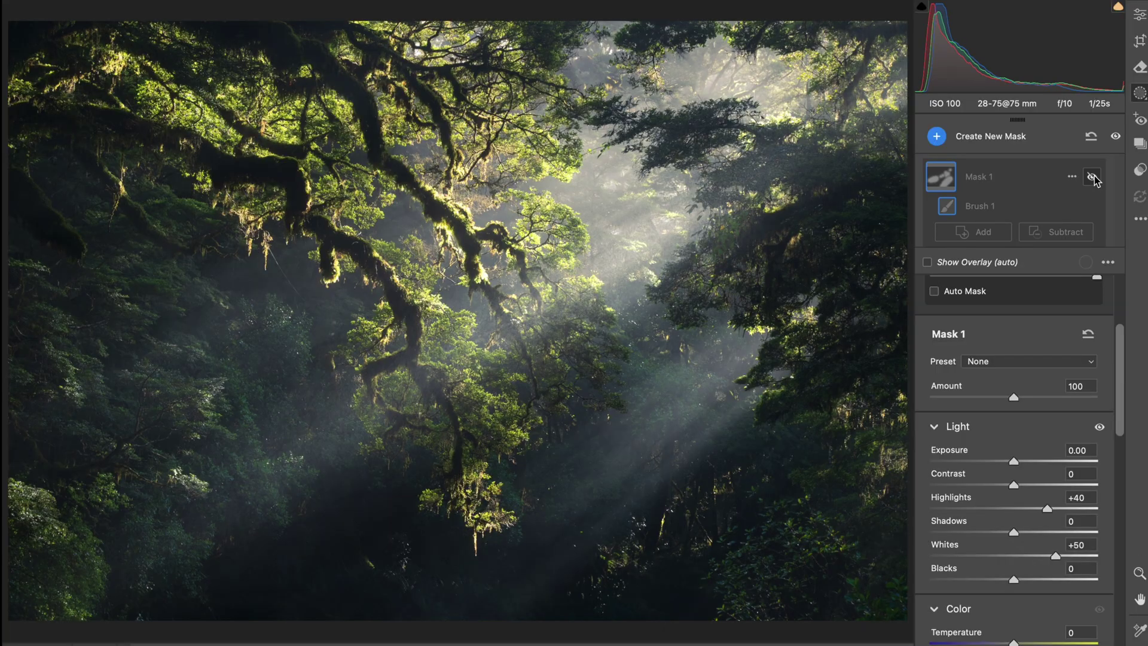
{"action": "left_click", "coordinate": [1092, 177]}
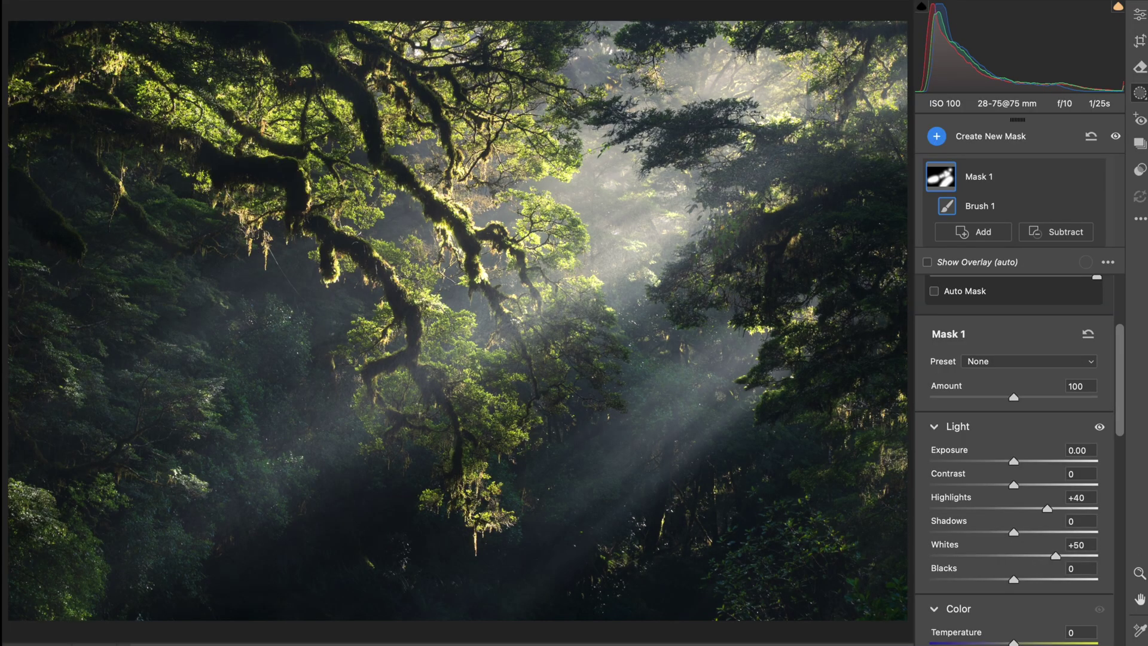
- Try cropping the forest photo to the 16 x 9 preset
{"action": "key", "text": "e"}
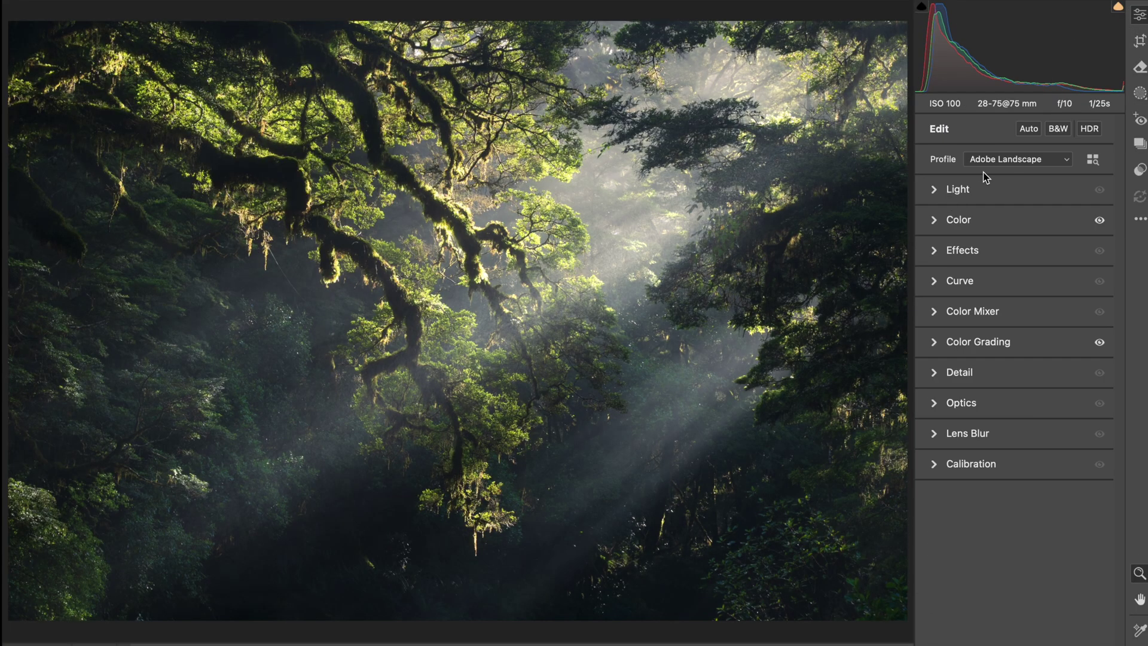
{"action": "left_click", "coordinate": [1004, 160]}
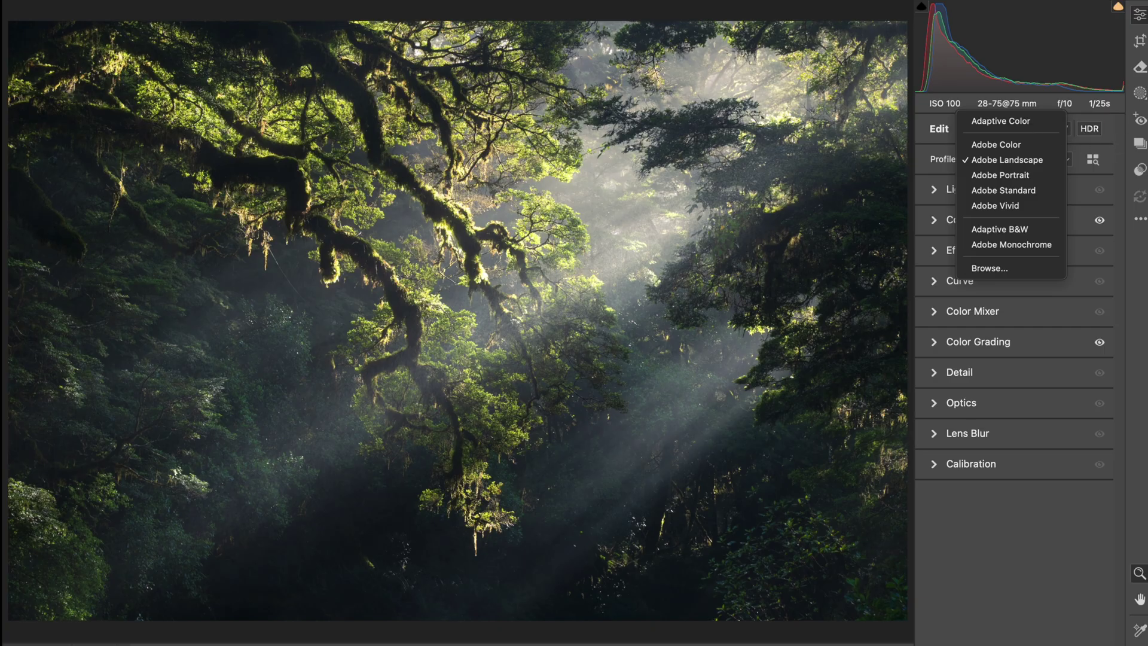
{"action": "left_click", "coordinate": [1140, 42]}
{"action": "left_click", "coordinate": [1142, 42]}
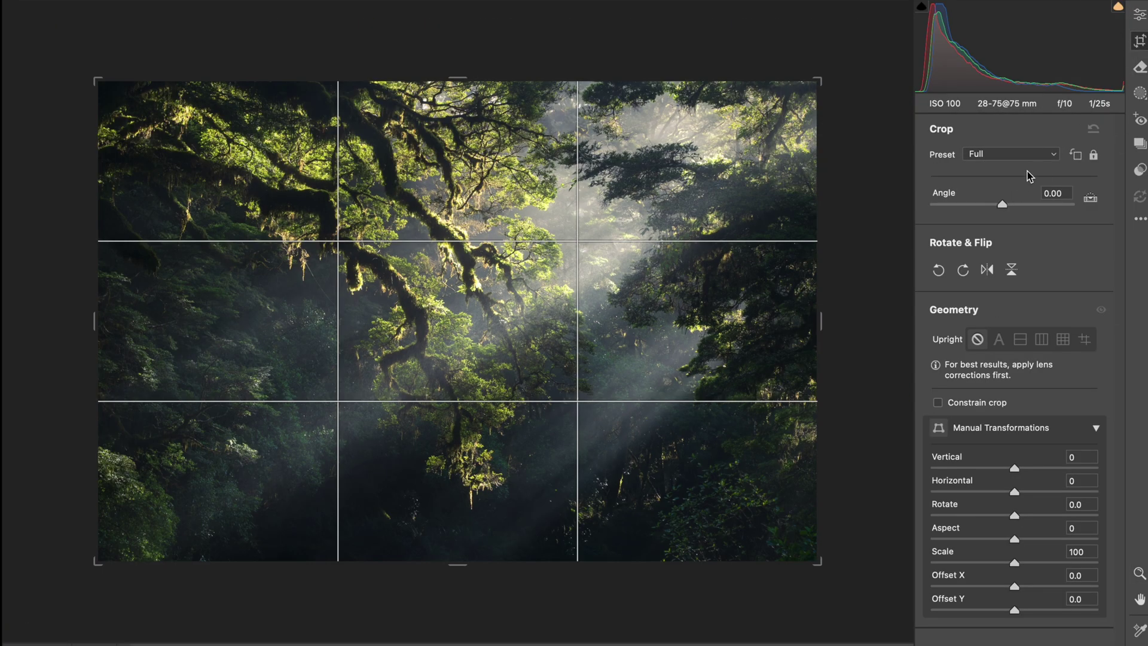
{"action": "left_click", "coordinate": [1038, 155]}
{"action": "left_click", "coordinate": [1026, 294]}
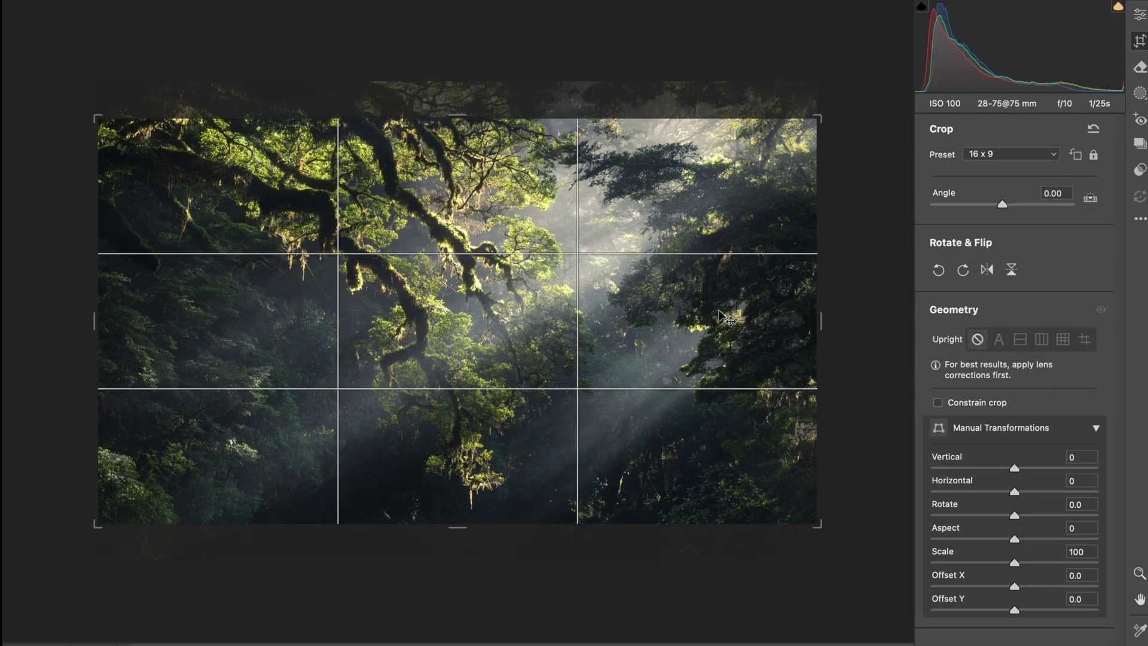
- Set the forest photo's crop to the 2 x 3 / 4 x 6 preset and extend the frame to cover the whole image
{"action": "left_click", "coordinate": [1012, 154]}
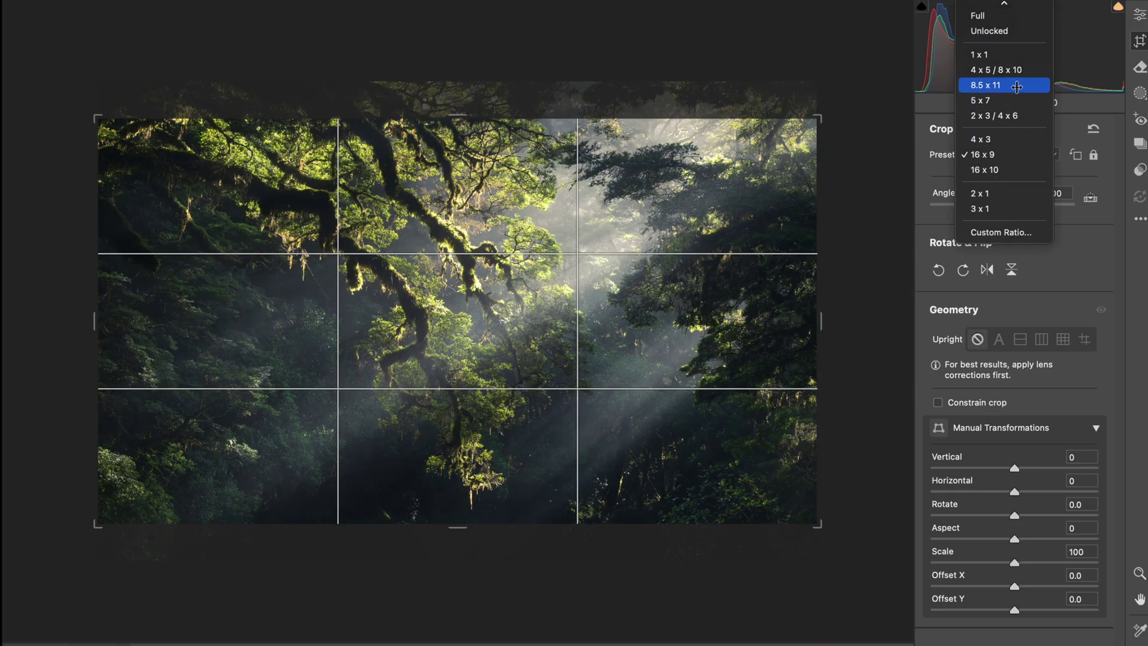
{"action": "left_click", "coordinate": [996, 116]}
{"action": "left_click_drag", "start_coordinate": [766, 113], "coordinate": [861, 45]}
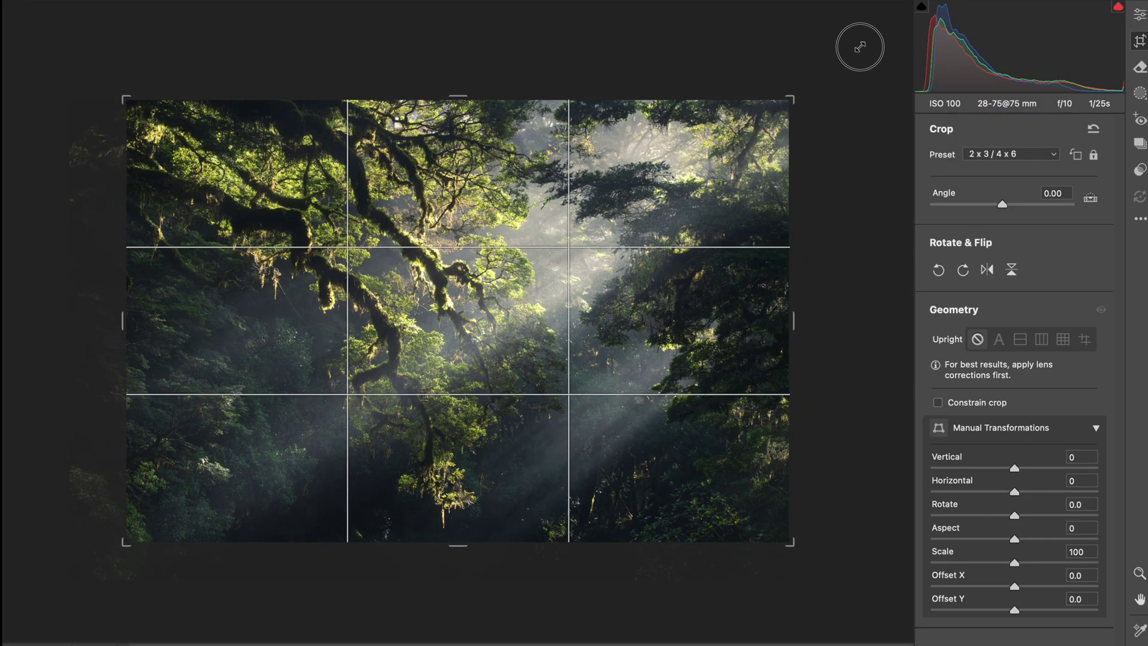
{"action": "left_click_drag", "start_coordinate": [130, 548], "coordinate": [42, 634]}
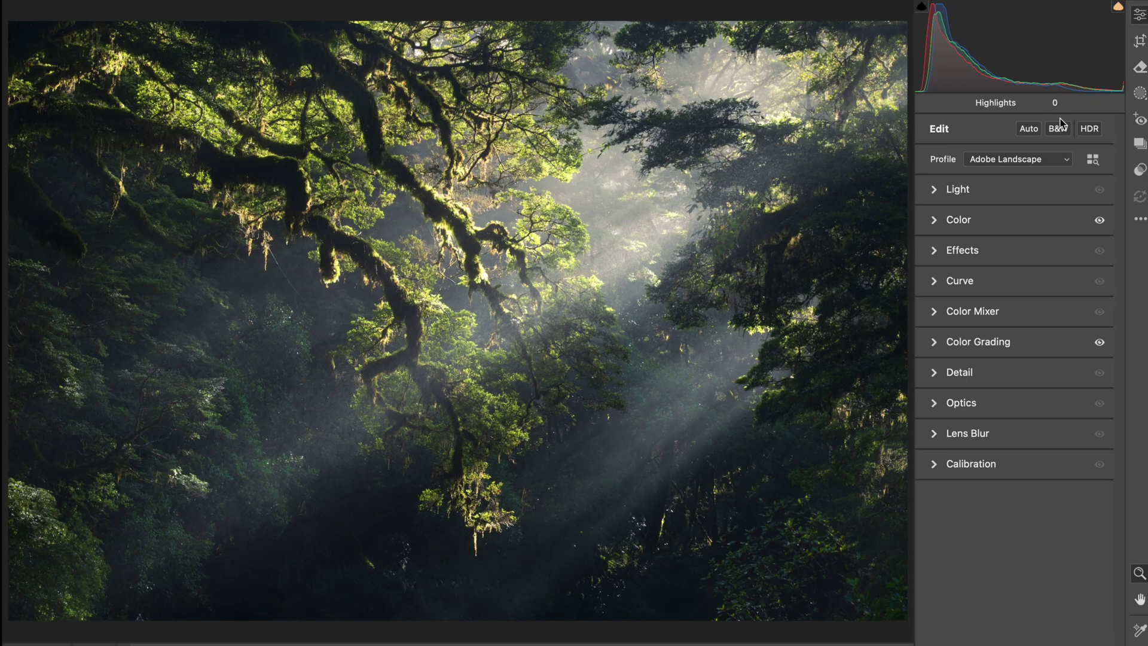
- Try contrast and shadows adjustments in the forest photo's Light settings and reset both
{"action": "left_click", "coordinate": [1010, 201]}
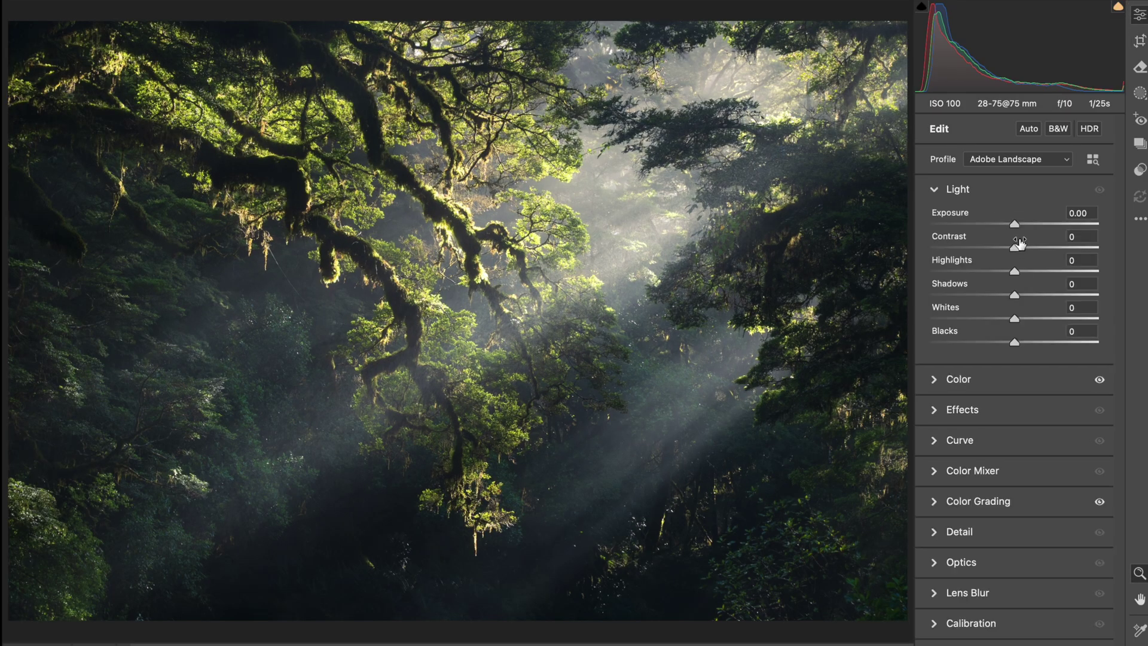
{"action": "mouse_move", "coordinate": [1015, 247]}
{"action": "left_mouse_down"}
{"action": "mouse_move", "coordinate": [1051, 245]}
{"action": "mouse_move", "coordinate": [1023, 247]}
{"action": "mouse_move", "coordinate": [1037, 250]}
{"action": "left_mouse_up"}
{"action": "double_click", "coordinate": [1037, 250]}
{"action": "left_click", "coordinate": [1026, 296]}
{"action": "double_click", "coordinate": [1026, 296]}
- Lower the forest photo's highlights to -25 and check the effect on the sunlit mossy branches
{"action": "left_click_drag", "start_coordinate": [1015, 271], "coordinate": [994, 272]}
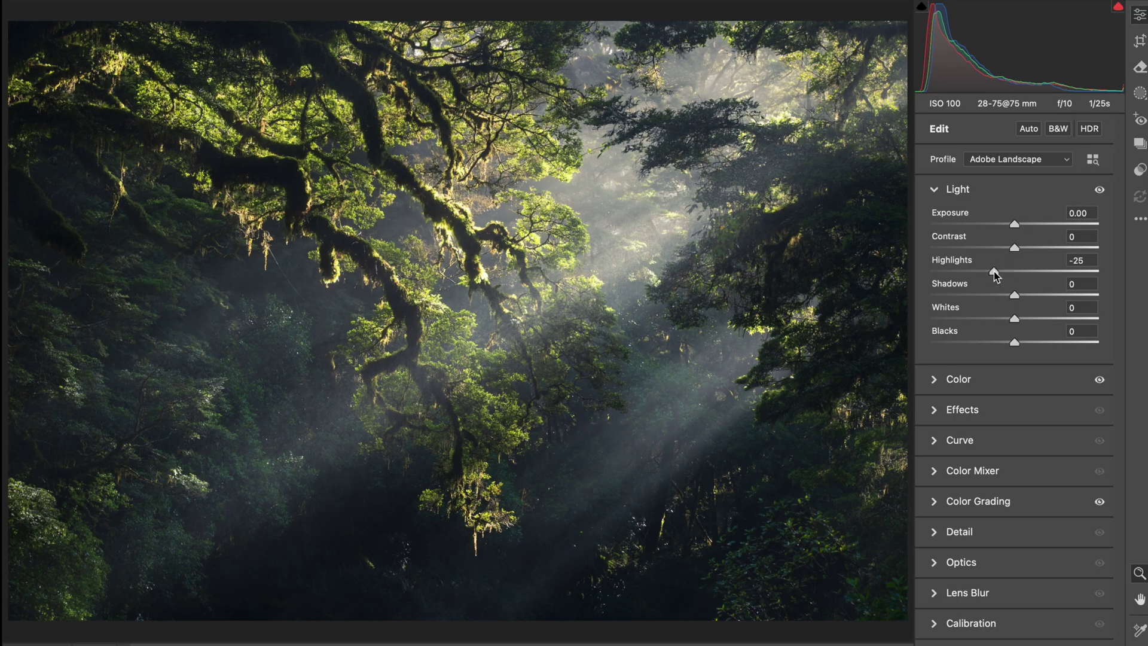
{"action": "left_click_drag", "start_coordinate": [469, 269], "coordinate": [598, 249]}
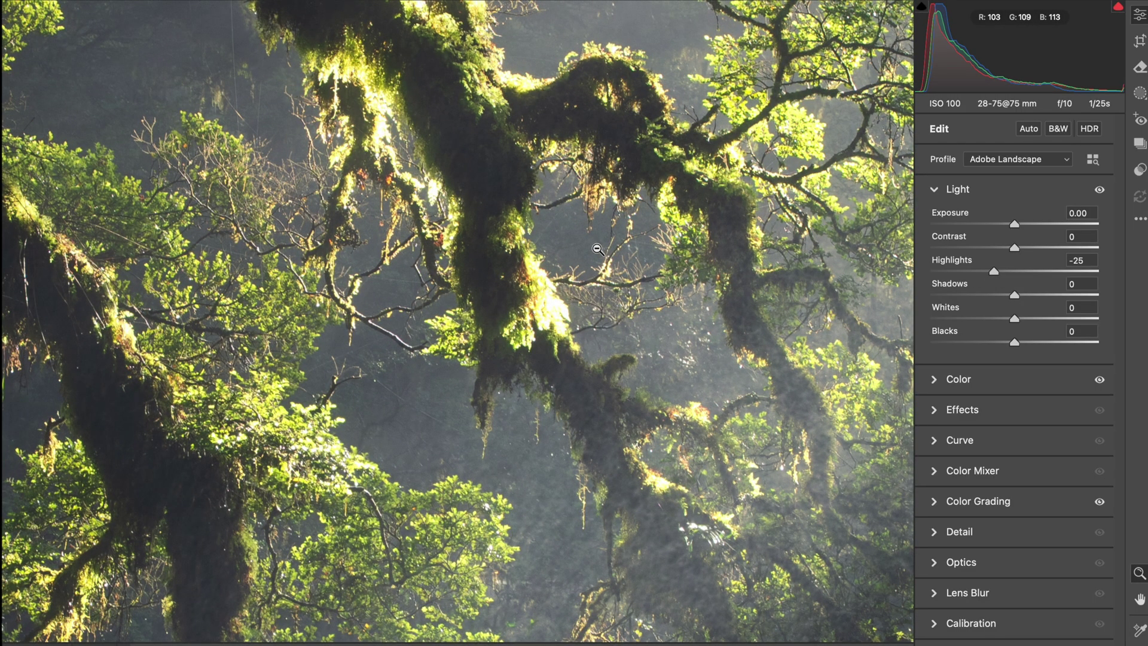
{"action": "left_click", "coordinate": [598, 248]}
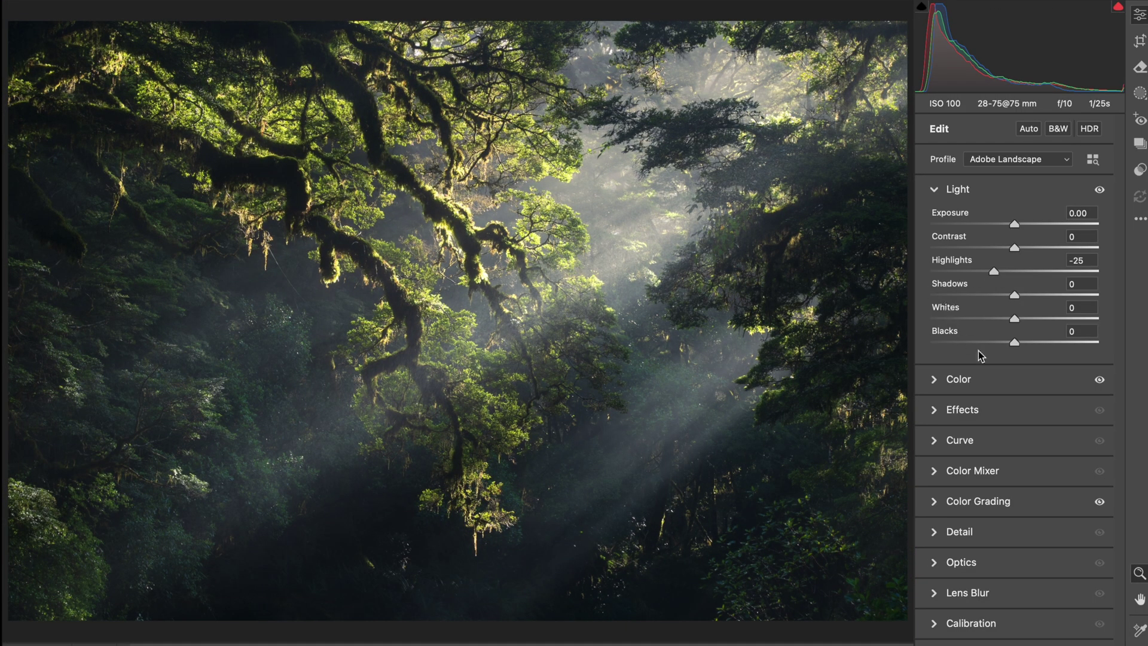
- Try shifting the Yellows hue in the Color Mixer and reset it
{"action": "left_click", "coordinate": [988, 482]}
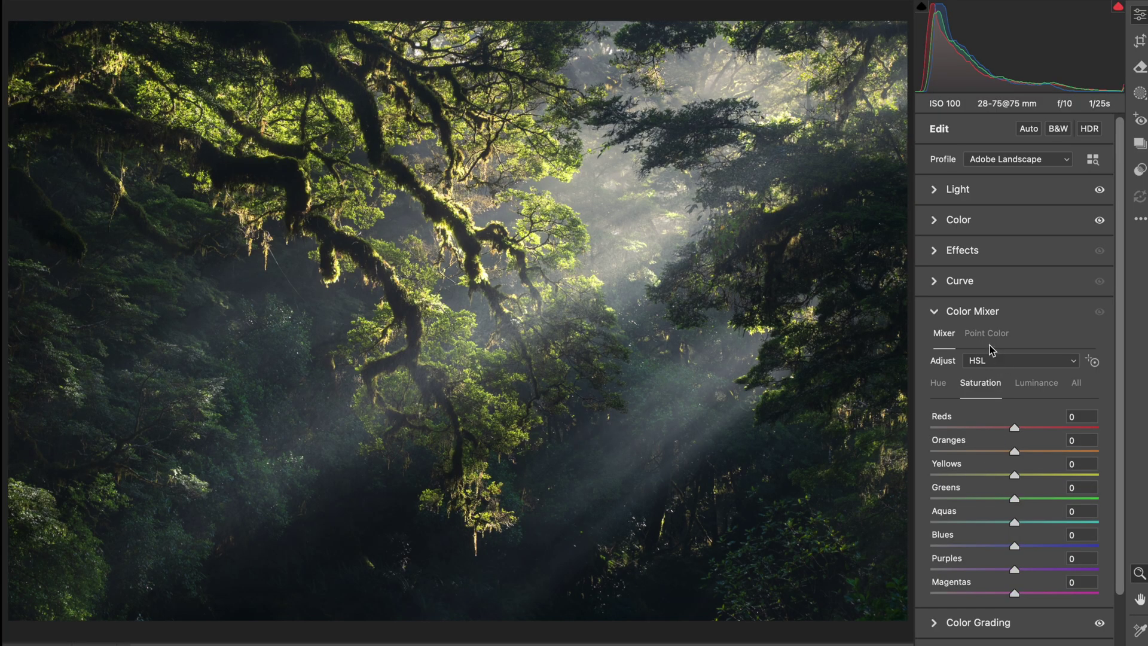
{"action": "left_click", "coordinate": [936, 385]}
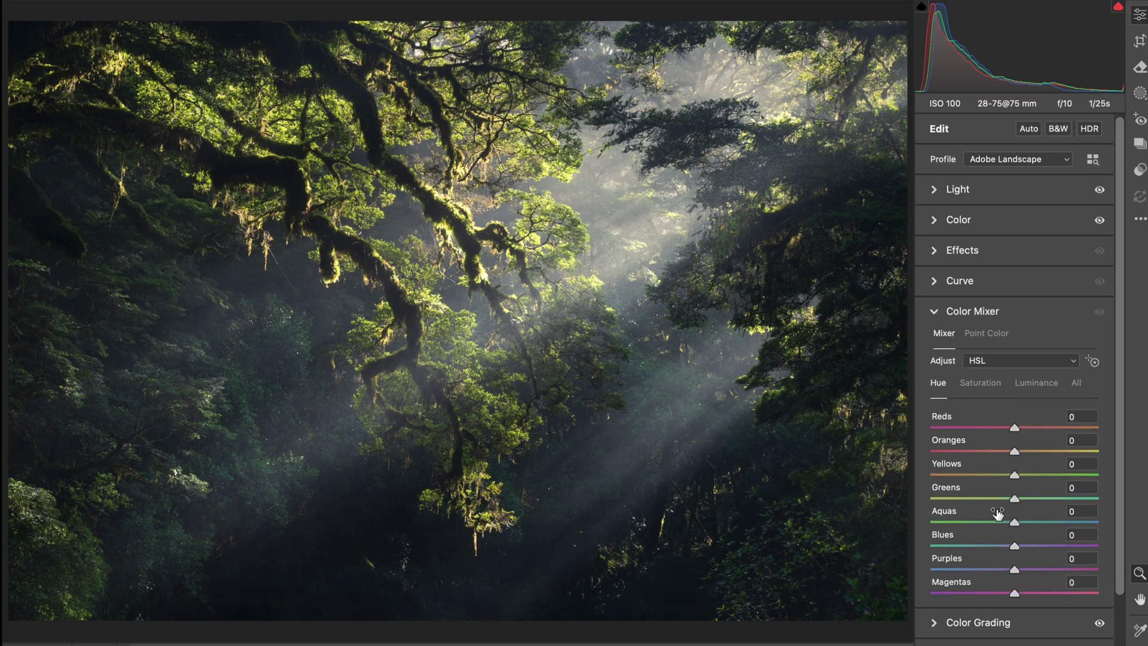
{"action": "left_click_drag", "start_coordinate": [1015, 477], "coordinate": [1063, 476]}
{"action": "double_click", "coordinate": [1074, 475]}
{"action": "left_click", "coordinate": [790, 339]}
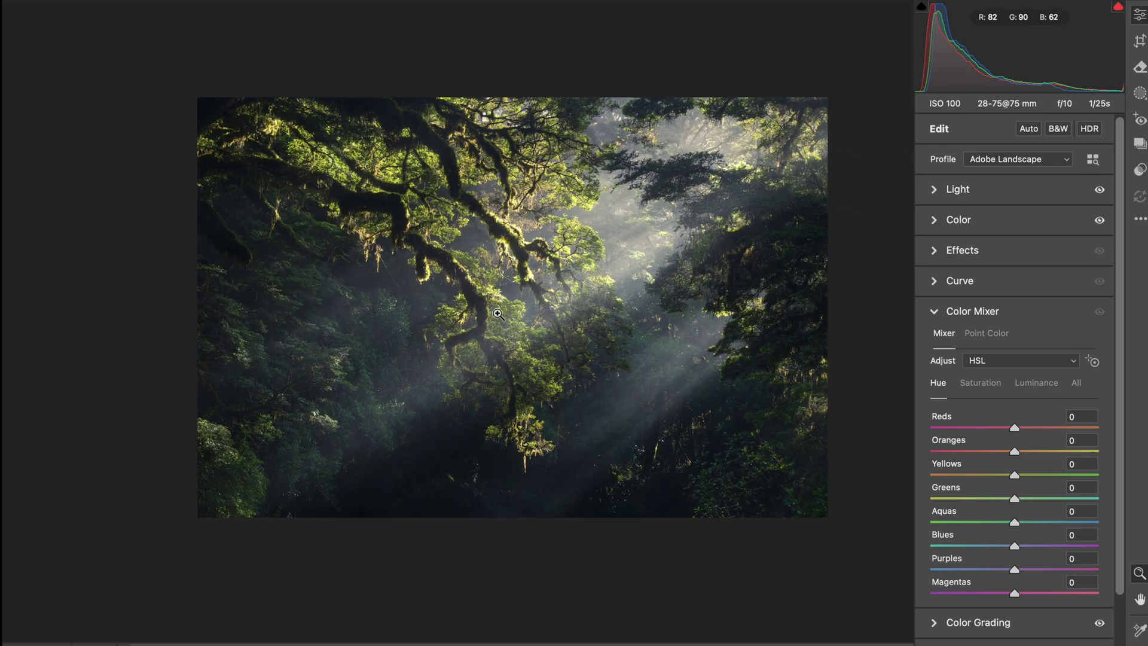
{"action": "left_click", "coordinate": [559, 262]}
{"action": "left_click", "coordinate": [671, 259]}
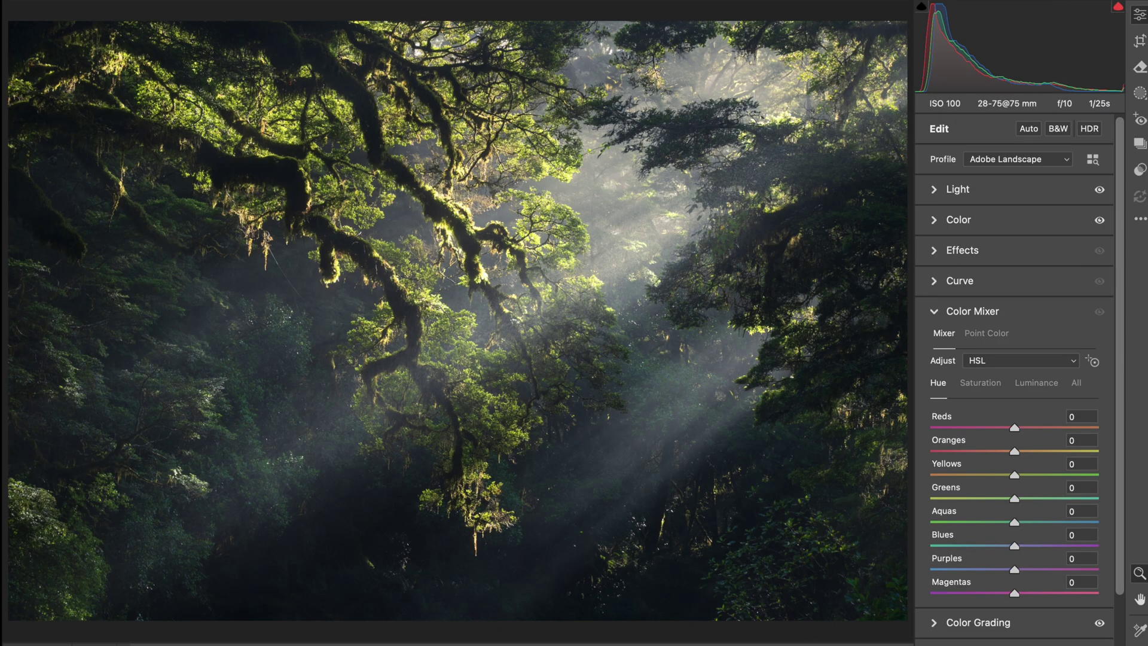
- Open the waterfall photo in Photoshop as a smart object with Display P3 and 16 Bits/Channel, with the Move tool active
{"action": "left_click_drag", "start_coordinate": [808, 640], "coordinate": [825, 512]}
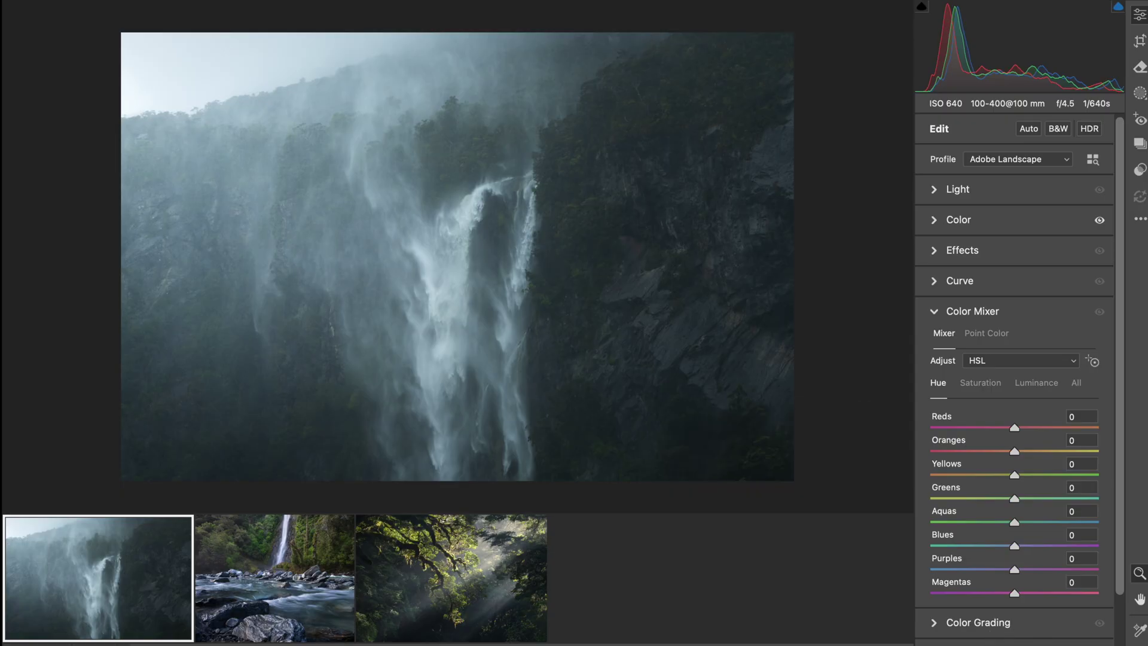
{"action": "key", "text": "super+k"}
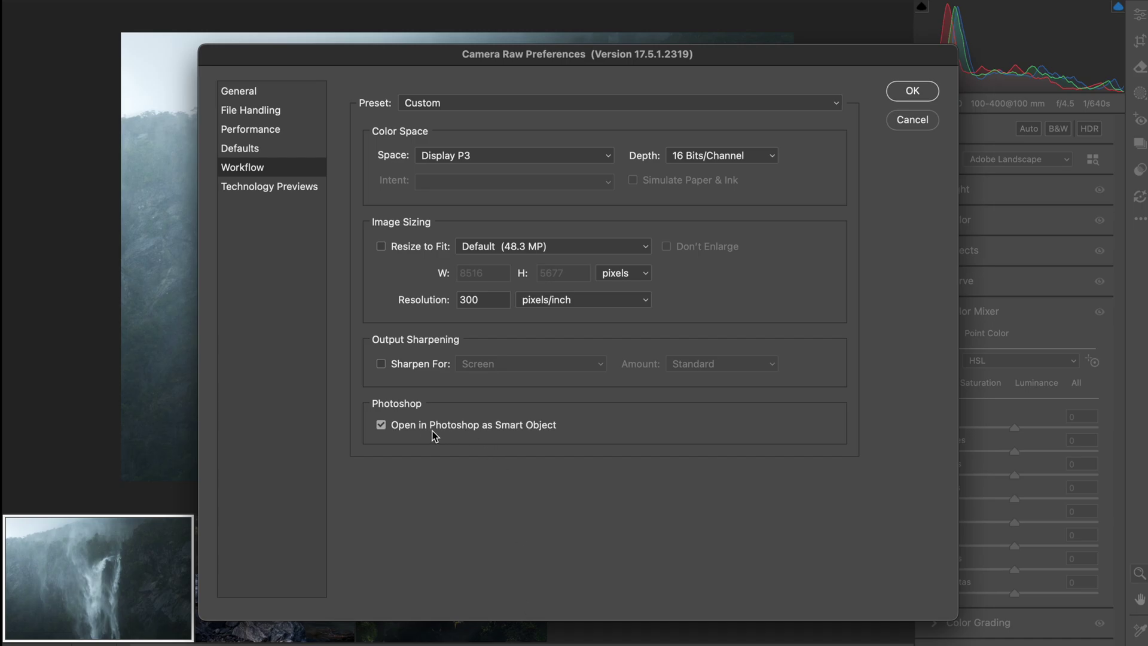
{"action": "left_click", "coordinate": [911, 89]}
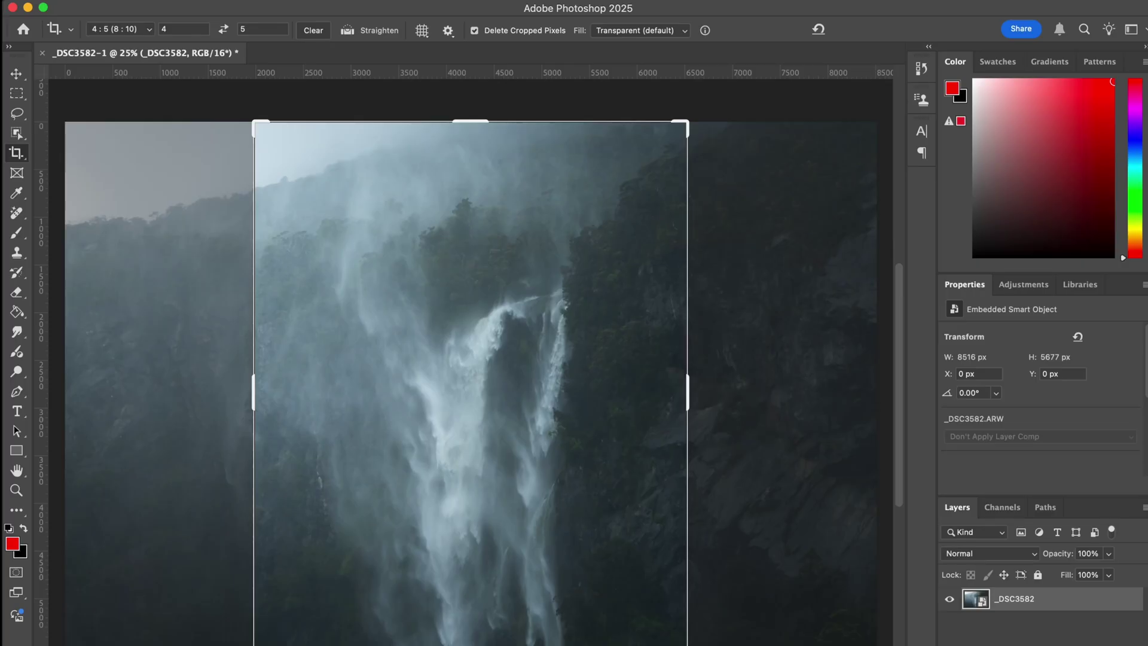
{"action": "left_click", "coordinate": [18, 75]}
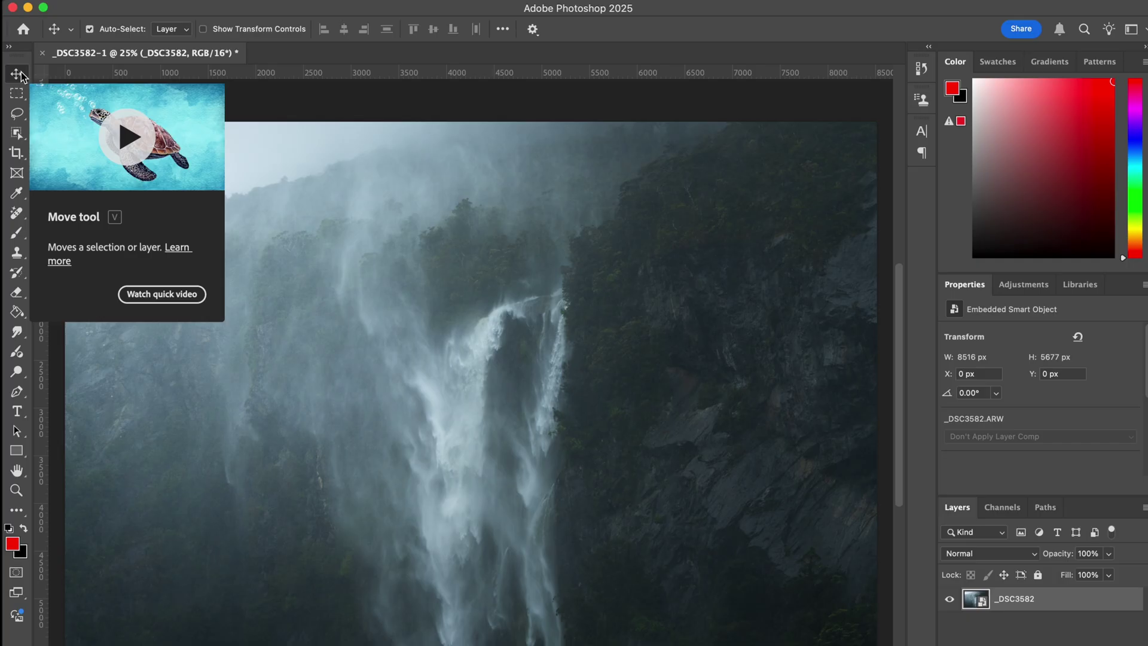
- Try out saving the waterfall document as example-.psd in the DRAFTS folder in Photoshop format, and cancel the save
{"action": "left_click", "coordinate": [146, 1]}
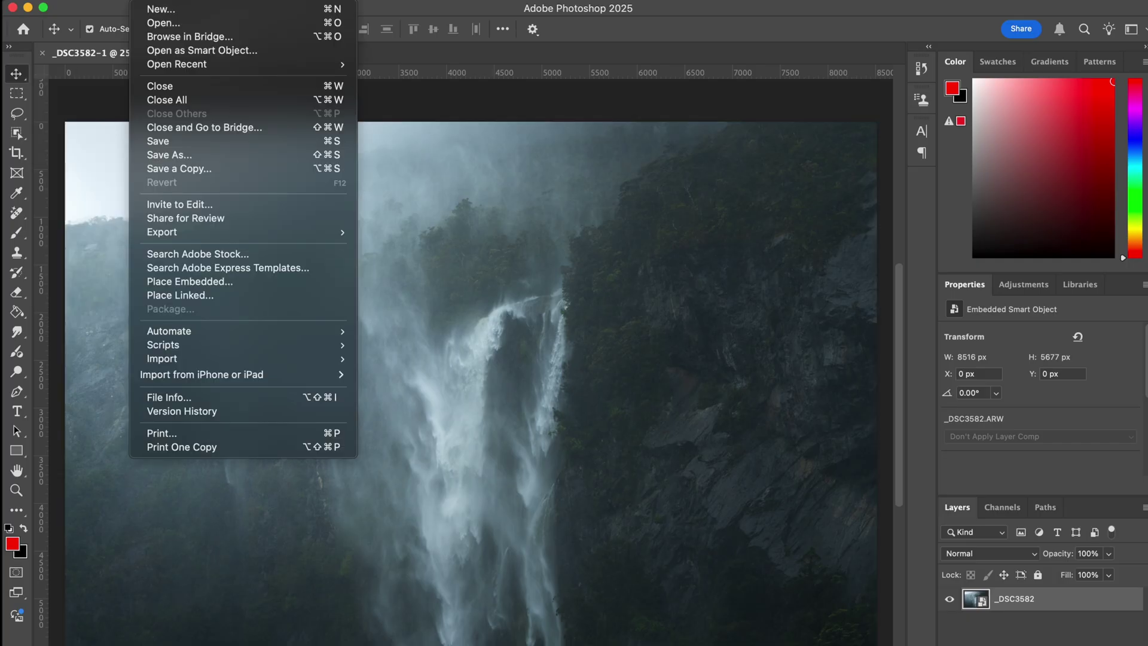
{"action": "left_click", "coordinate": [199, 156]}
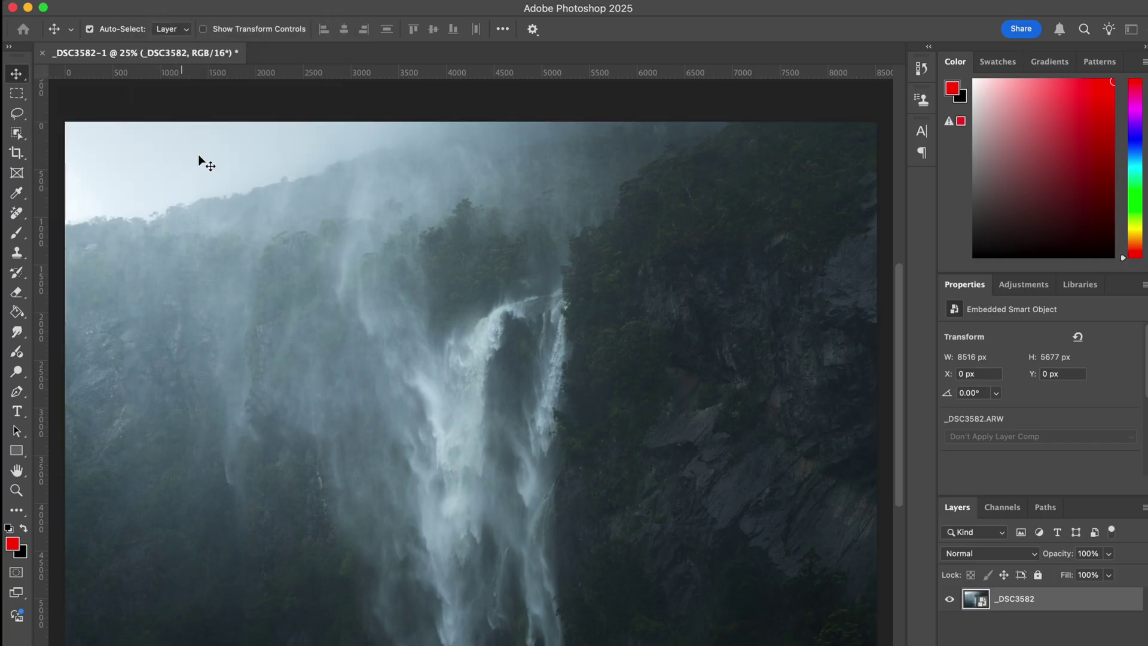
{"action": "left_click", "coordinate": [269, 548]}
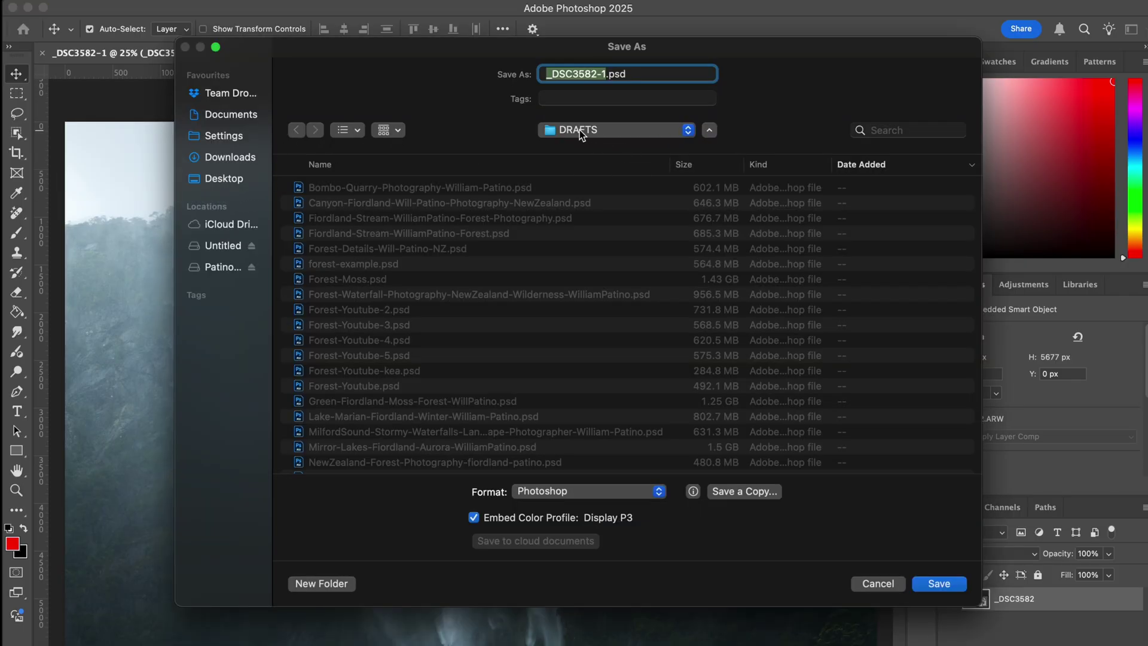
{"action": "type", "text": "example-"}
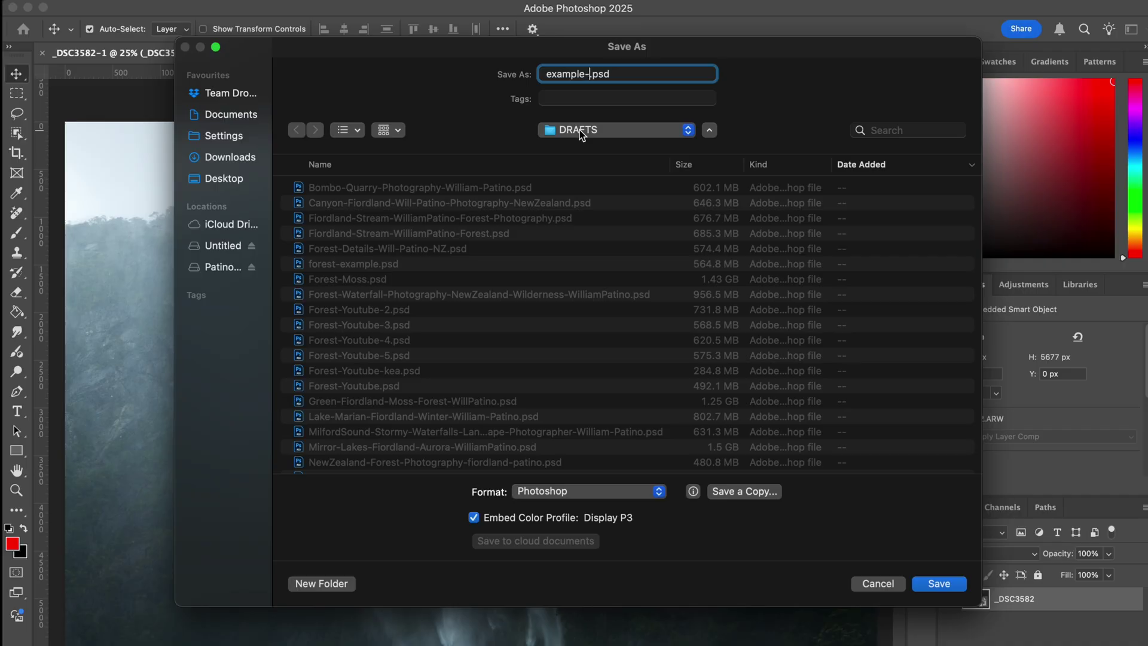
{"action": "left_click", "coordinate": [570, 491]}
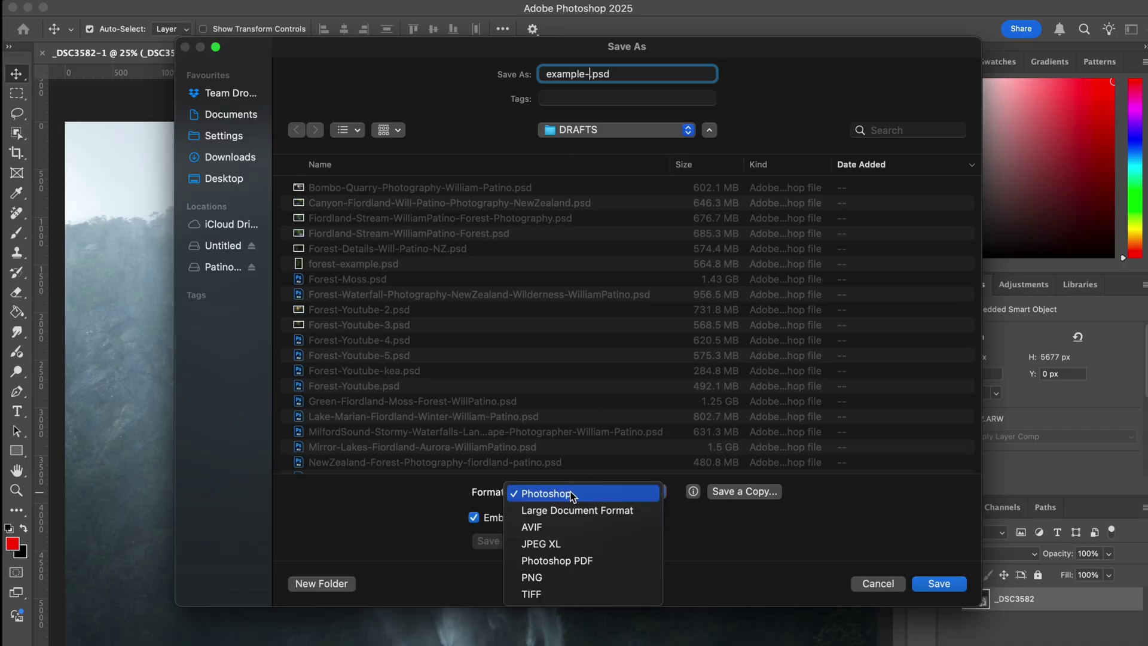
{"action": "left_click", "coordinate": [713, 538]}
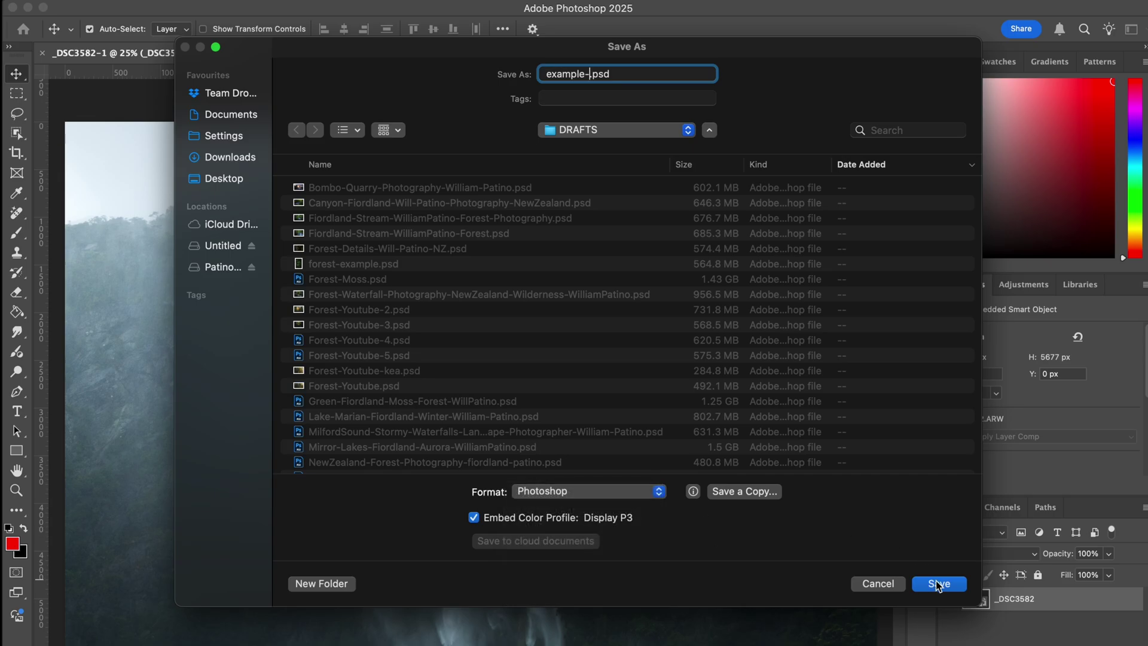
{"action": "left_click", "coordinate": [885, 583]}
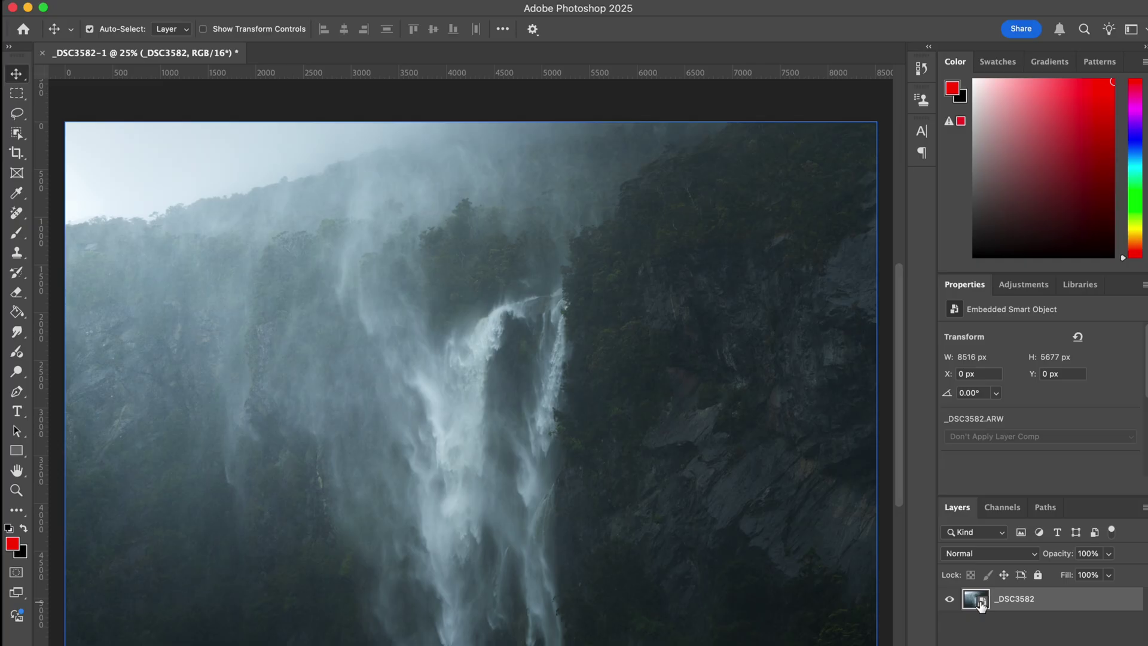
- Reopen the waterfall smart object in Camera Raw and examine its Light, Color and mask settings before returning to Photoshop
{"action": "double_click", "coordinate": [980, 603]}
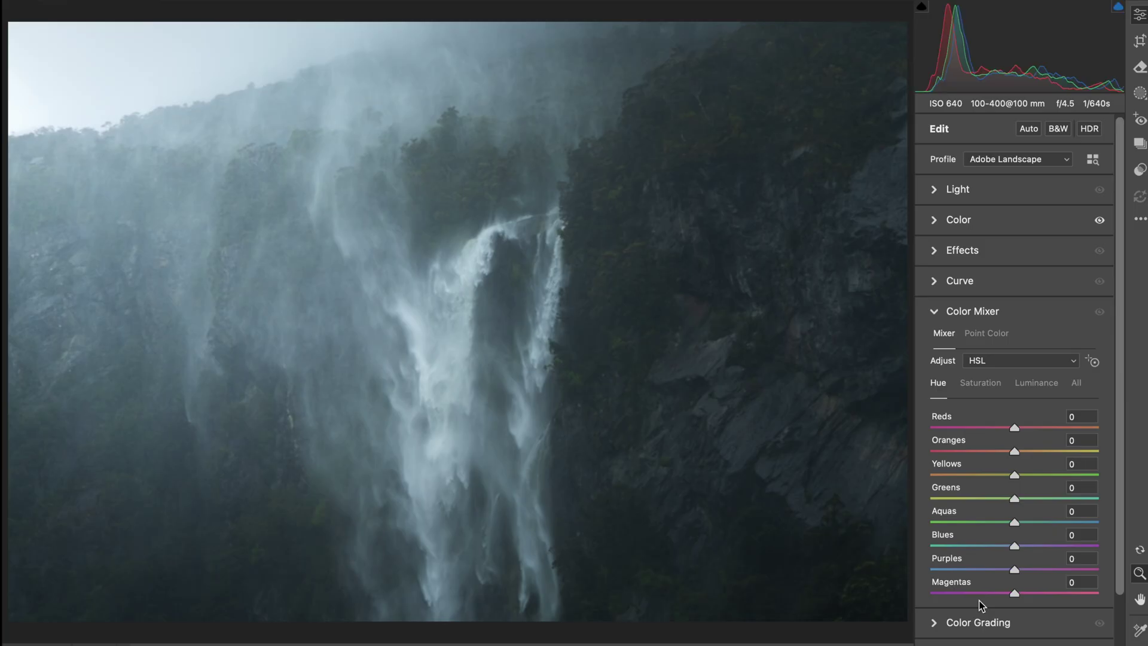
{"action": "left_click", "coordinate": [973, 311]}
{"action": "left_click", "coordinate": [991, 185]}
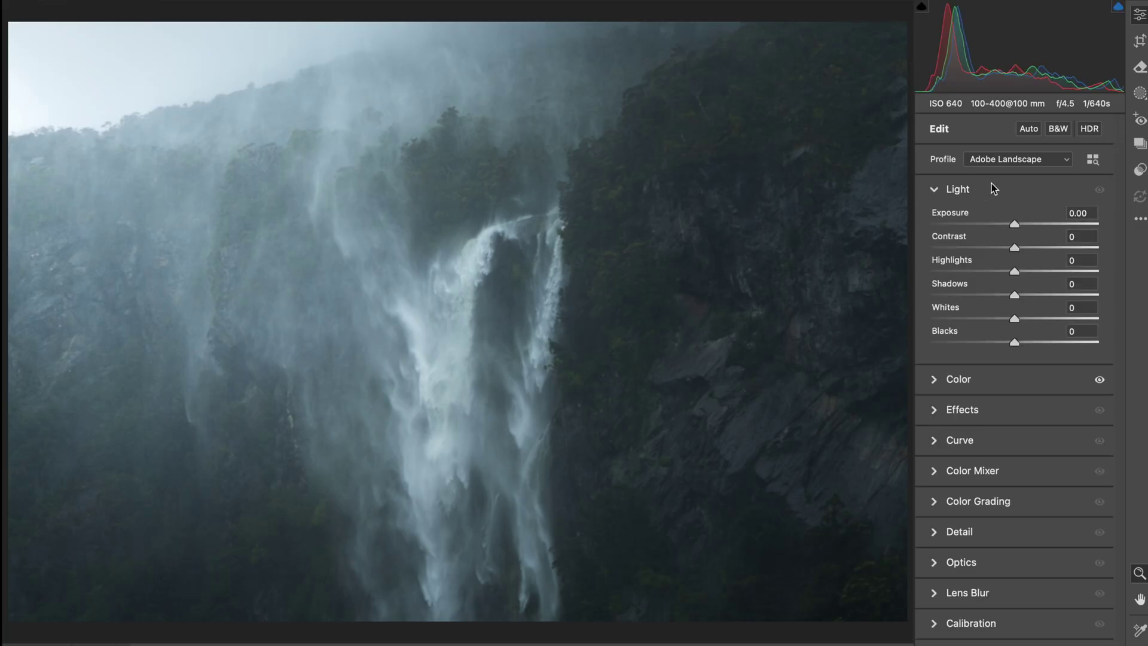
{"action": "left_click", "coordinate": [999, 193]}
{"action": "left_click", "coordinate": [999, 233]}
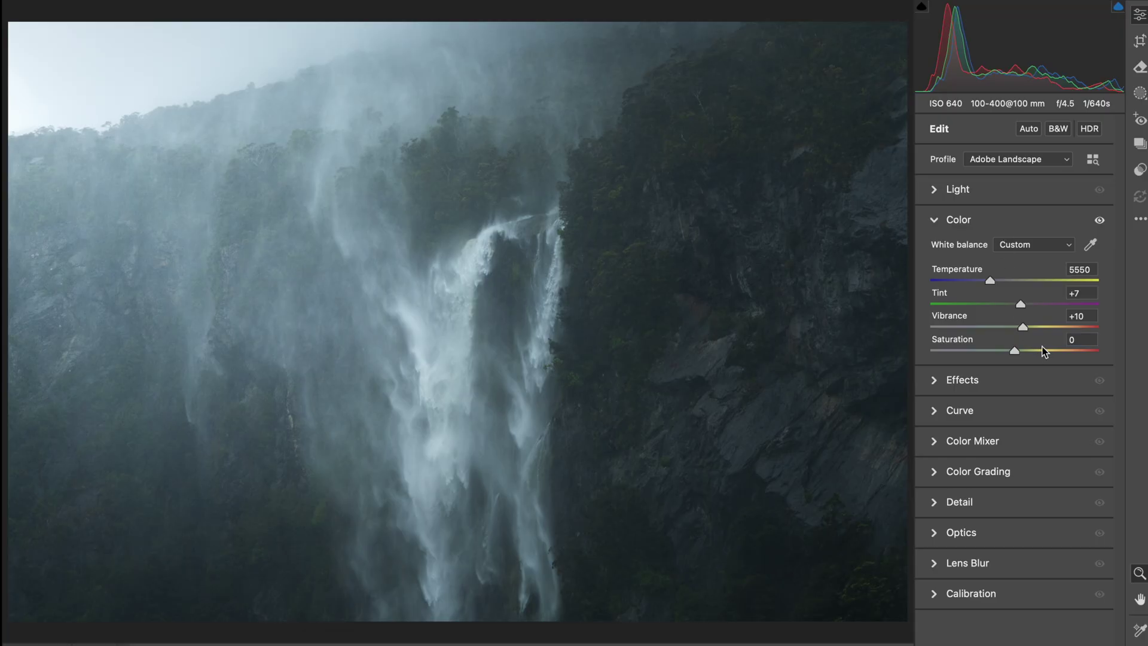
{"action": "left_click", "coordinate": [1008, 211]}
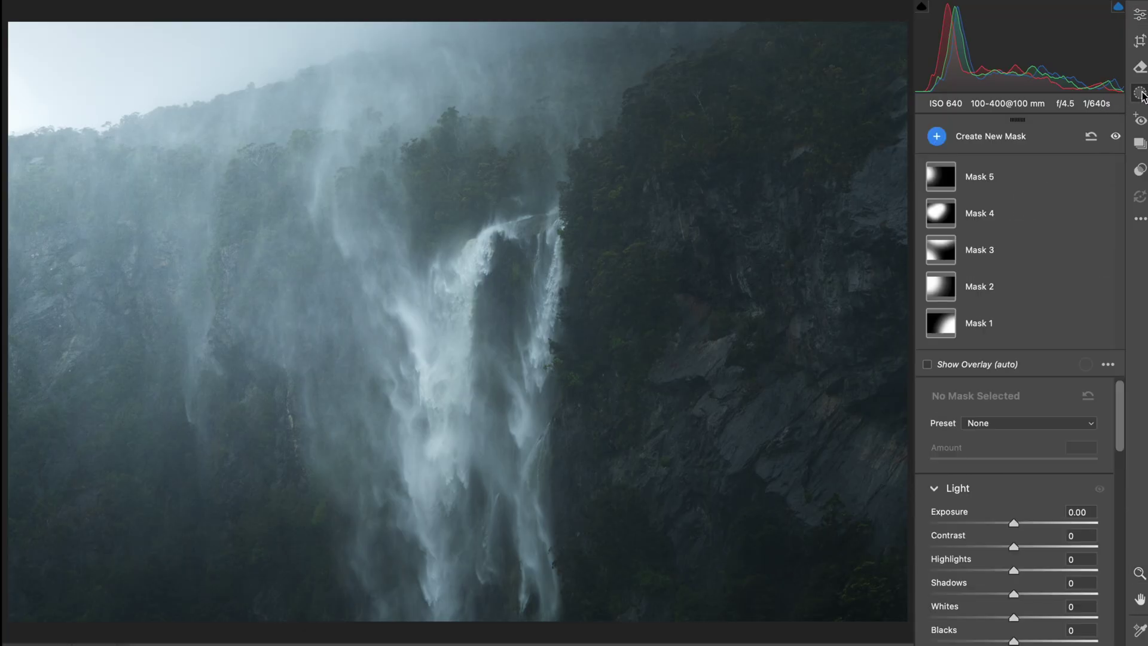
{"action": "left_click", "coordinate": [1140, 92]}
{"action": "left_click", "coordinate": [1141, 218]}
{"action": "left_click", "coordinate": [1098, 265]}
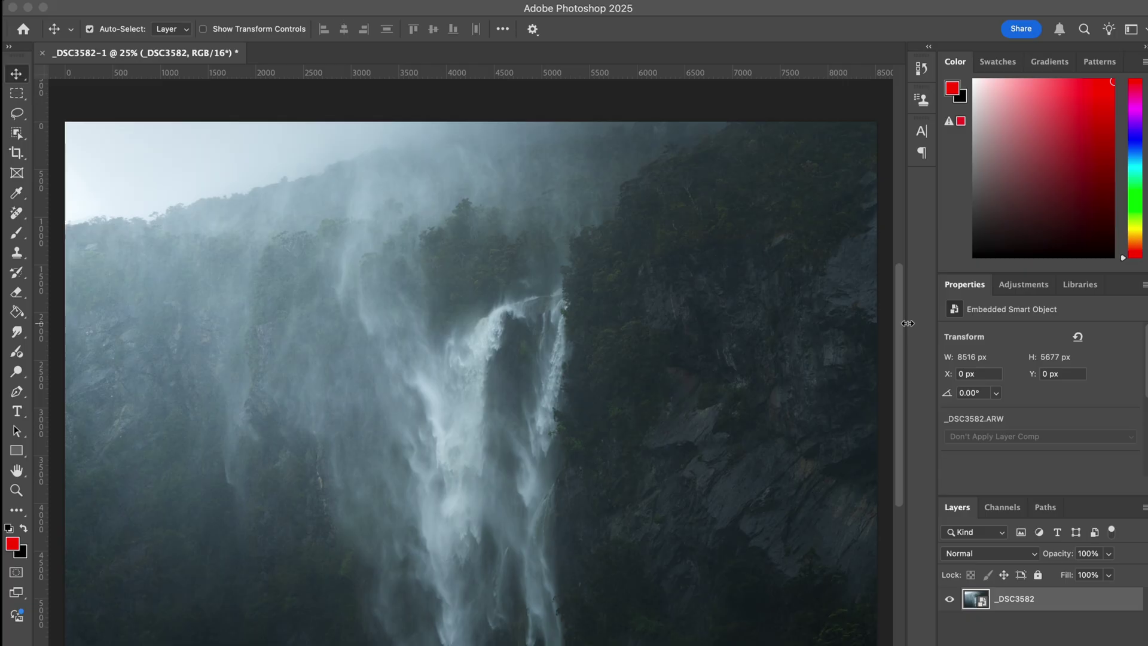
- Set up a Save for Web (Legacy) export of the waterfall photo as a Maximum-quality JPEG 1500 px wide
{"action": "left_click", "coordinate": [147, 1]}
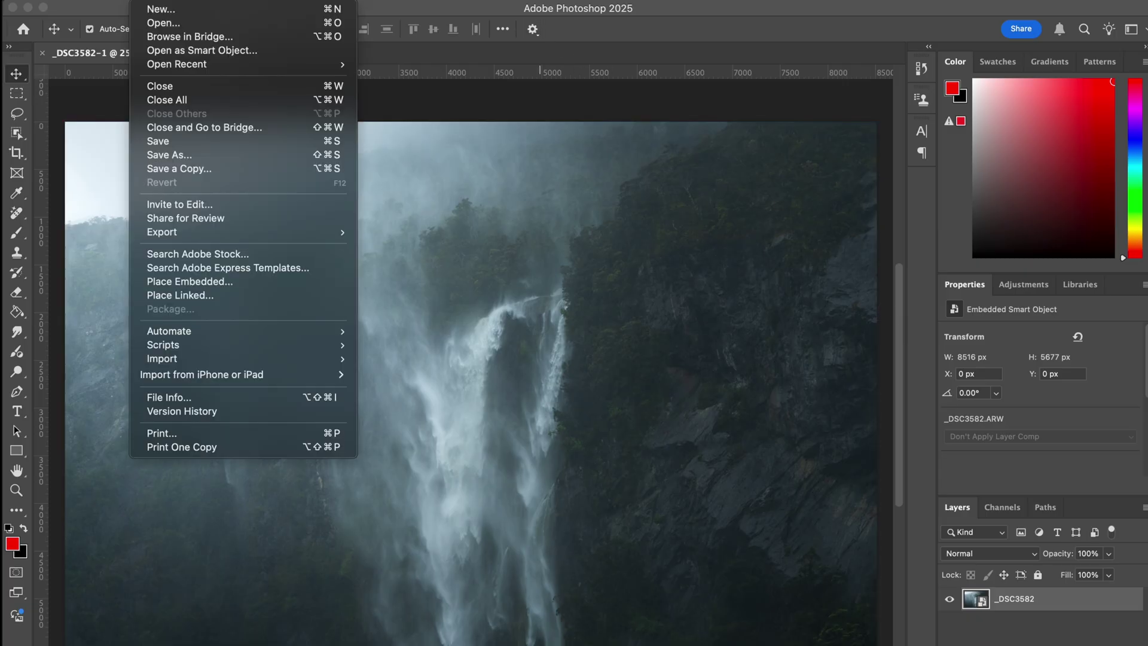
{"action": "mouse_move", "coordinate": [207, 235]}
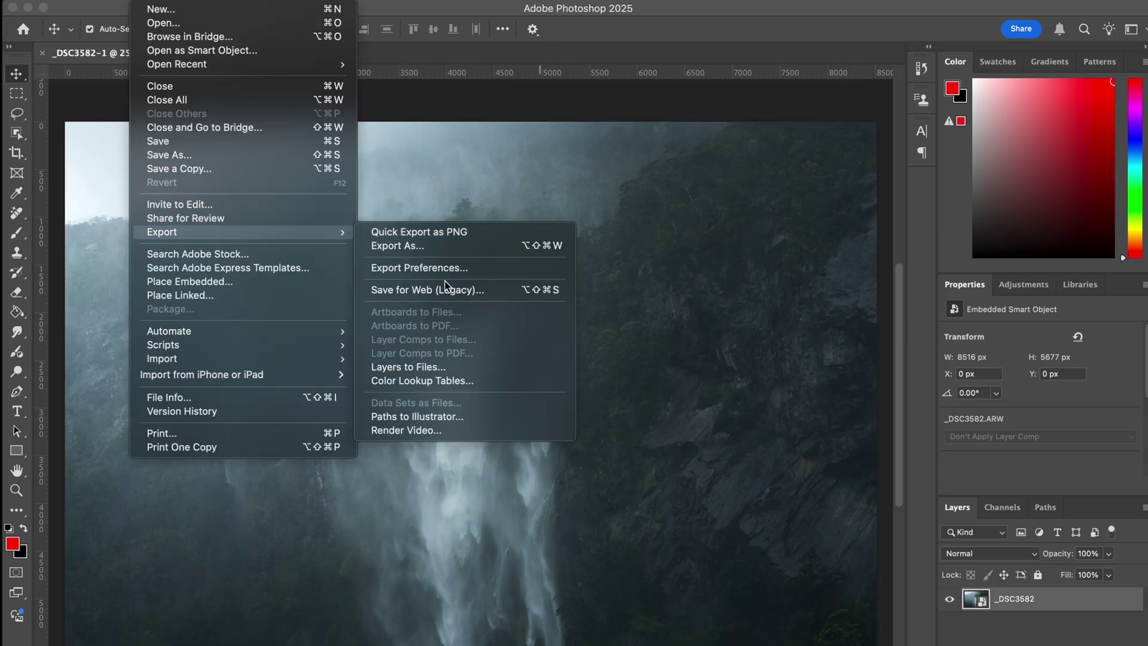
{"action": "left_click", "coordinate": [488, 292]}
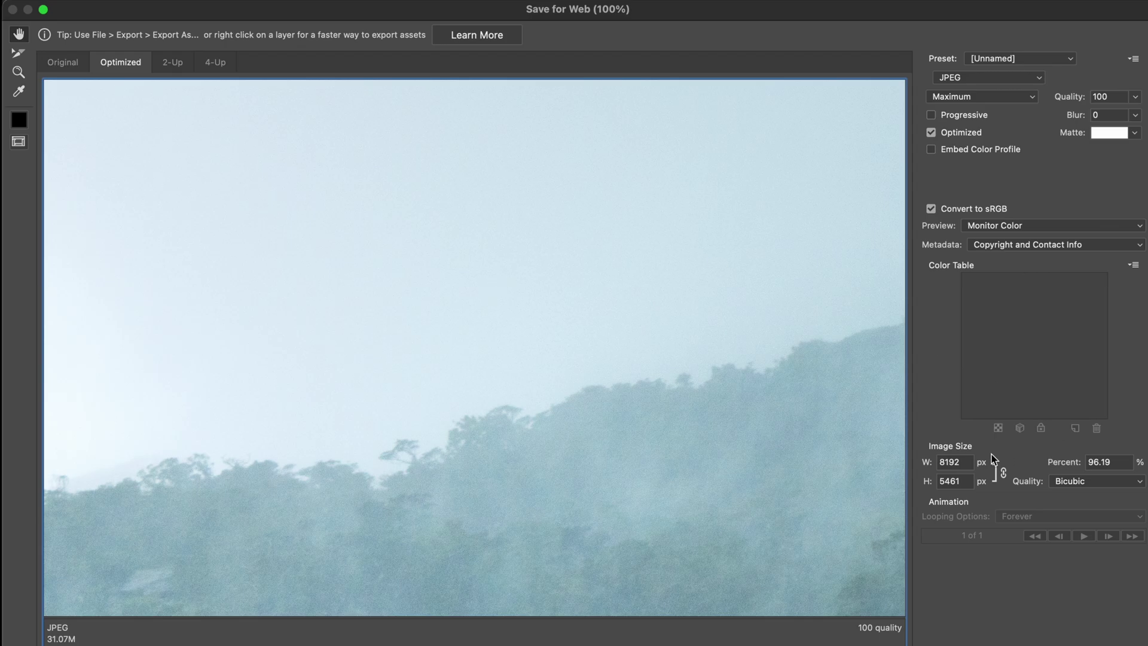
{"action": "left_click", "coordinate": [1015, 81]}
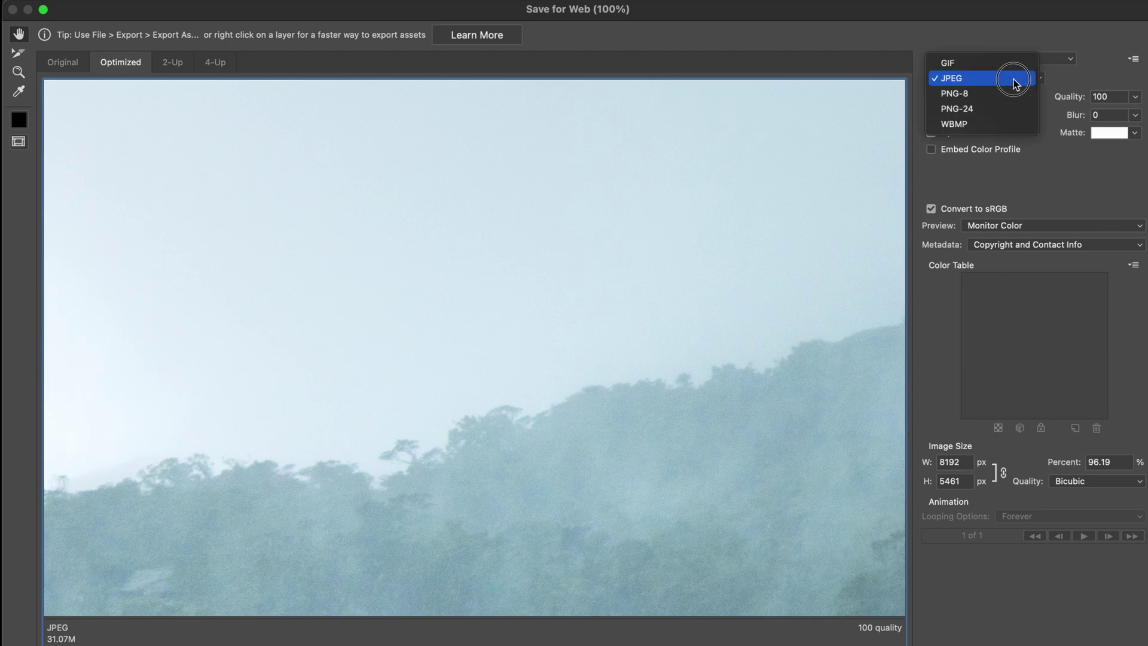
{"action": "left_click", "coordinate": [1013, 79]}
{"action": "left_click", "coordinate": [1003, 96]}
{"action": "left_click", "coordinate": [1003, 98]}
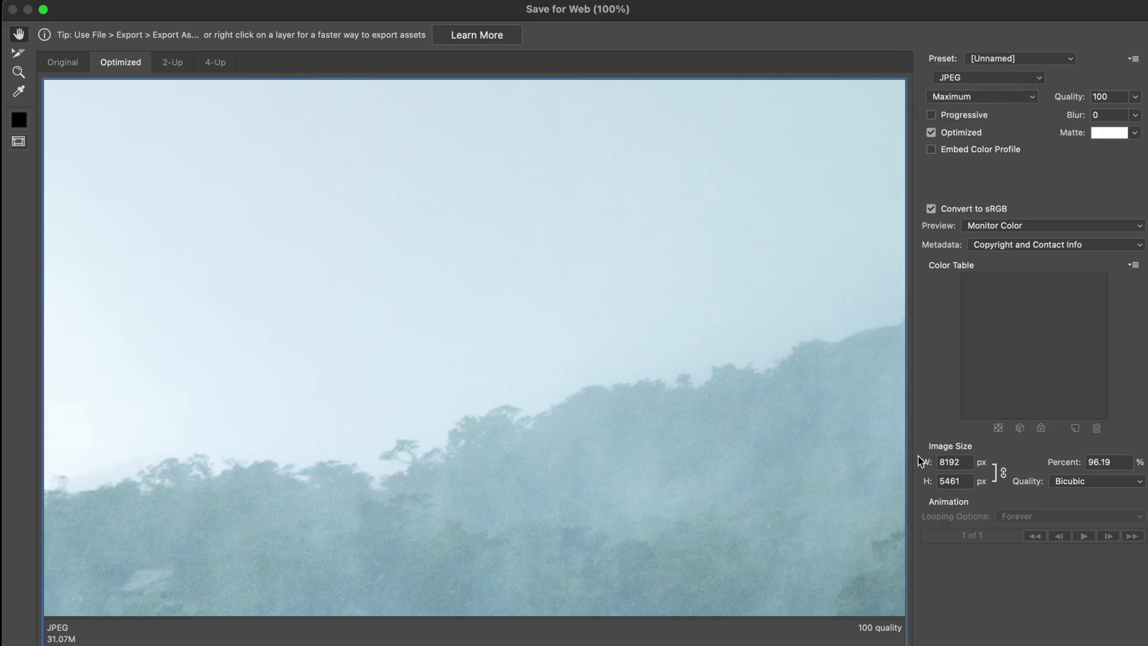
{"action": "double_click", "coordinate": [959, 462]}
{"action": "type", "text": "1500"}
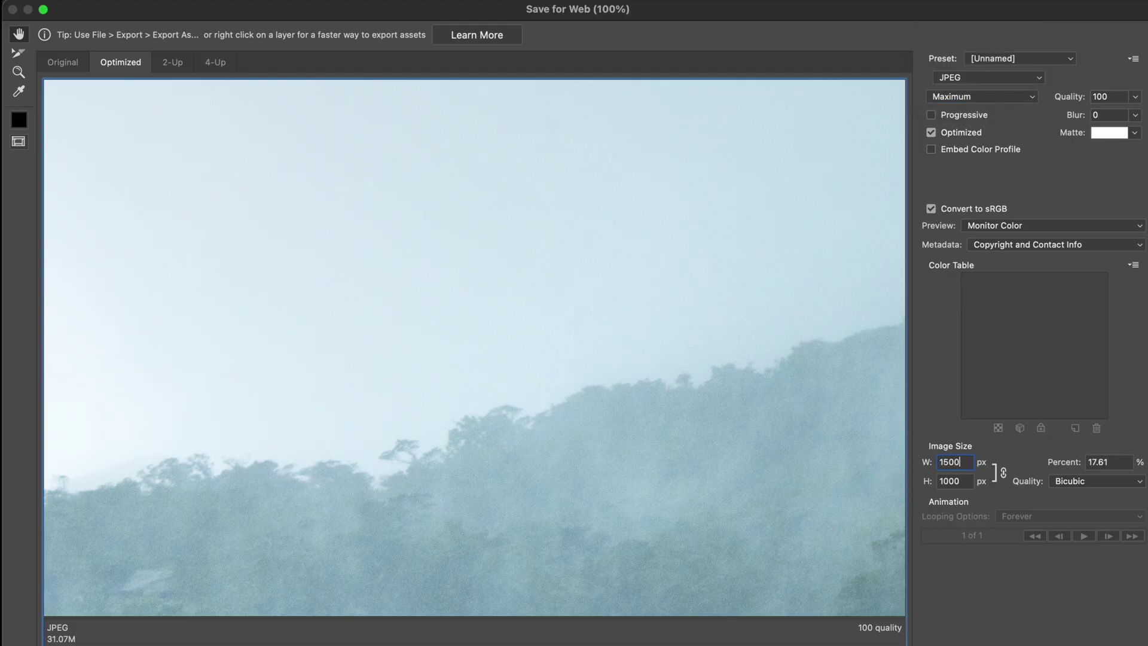